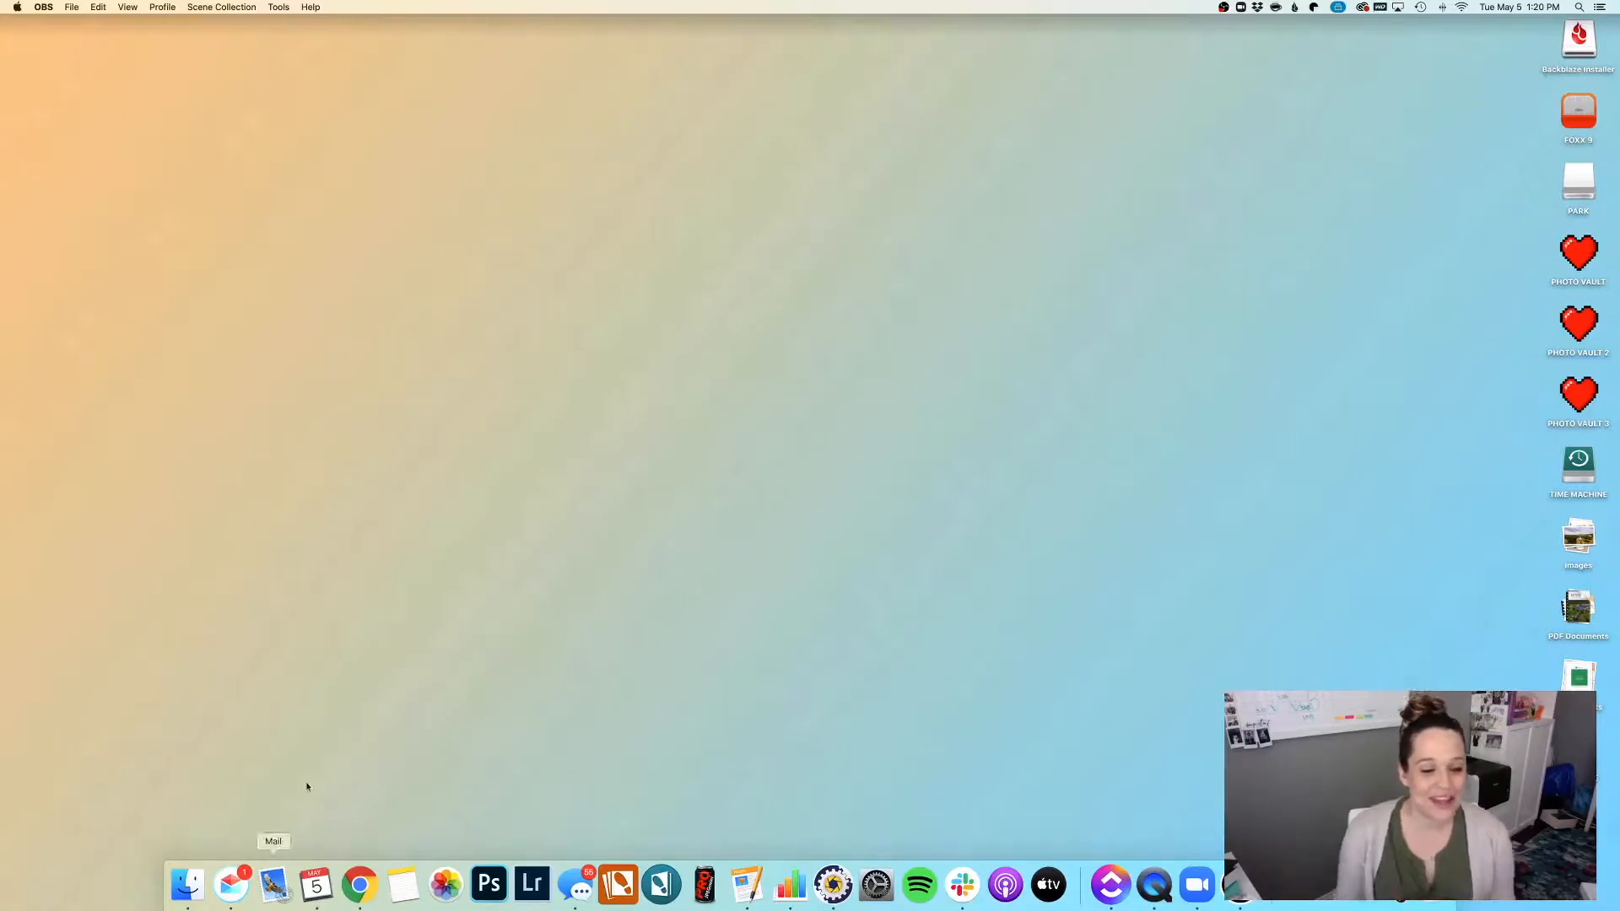
Step: Switch to Chrome and center the header image at the start of the blog post
click(359, 886)
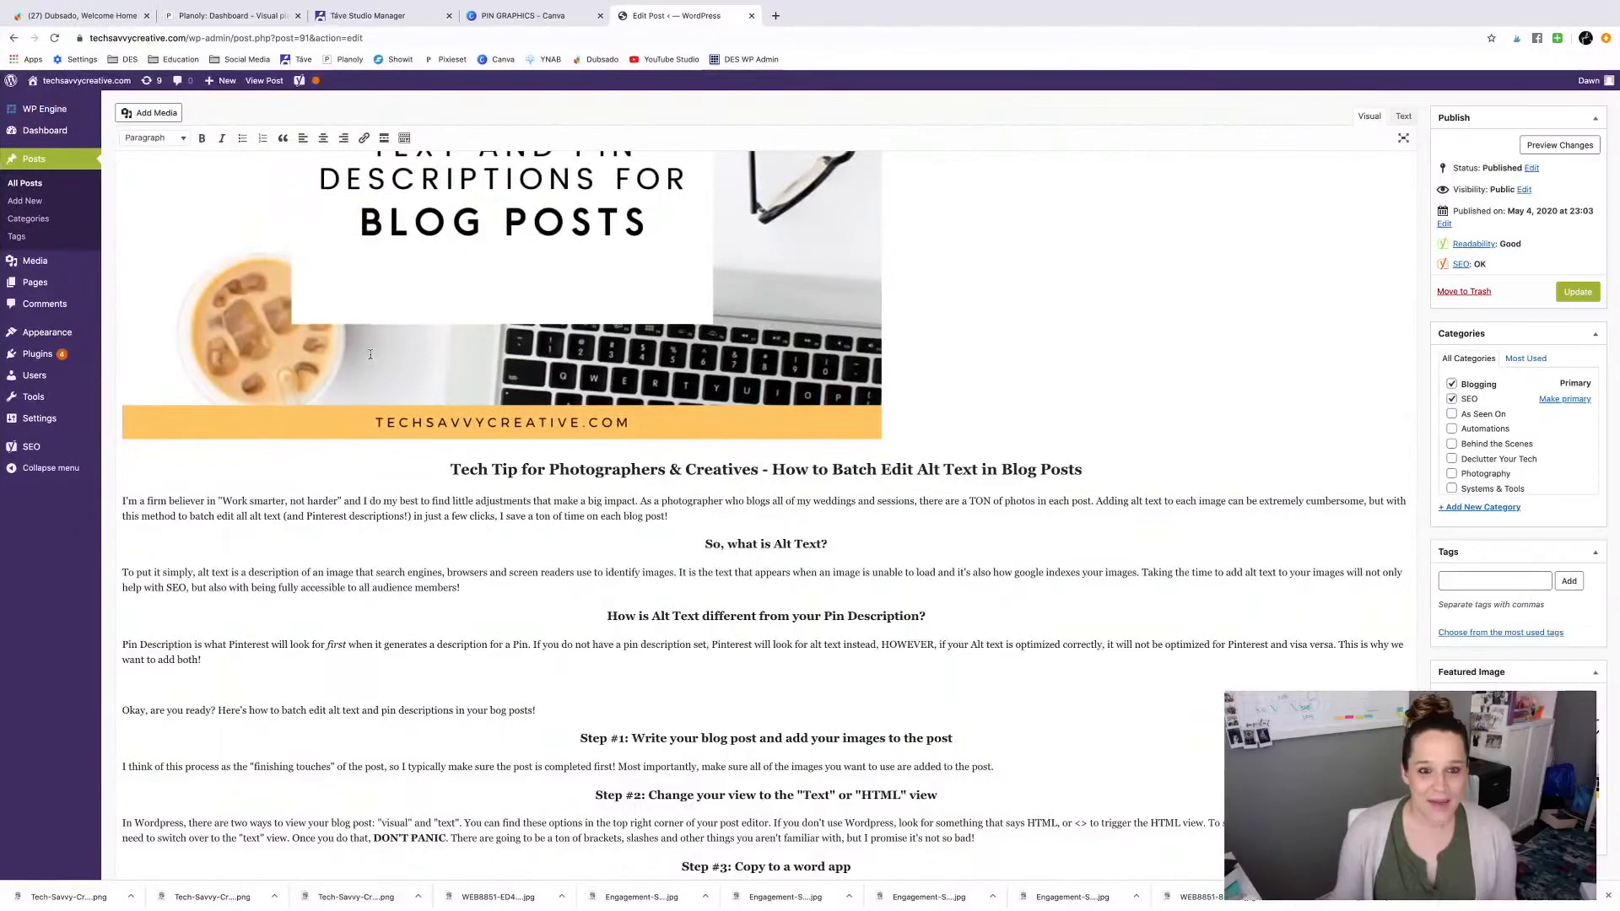
scroll(450, 302, up, 5)
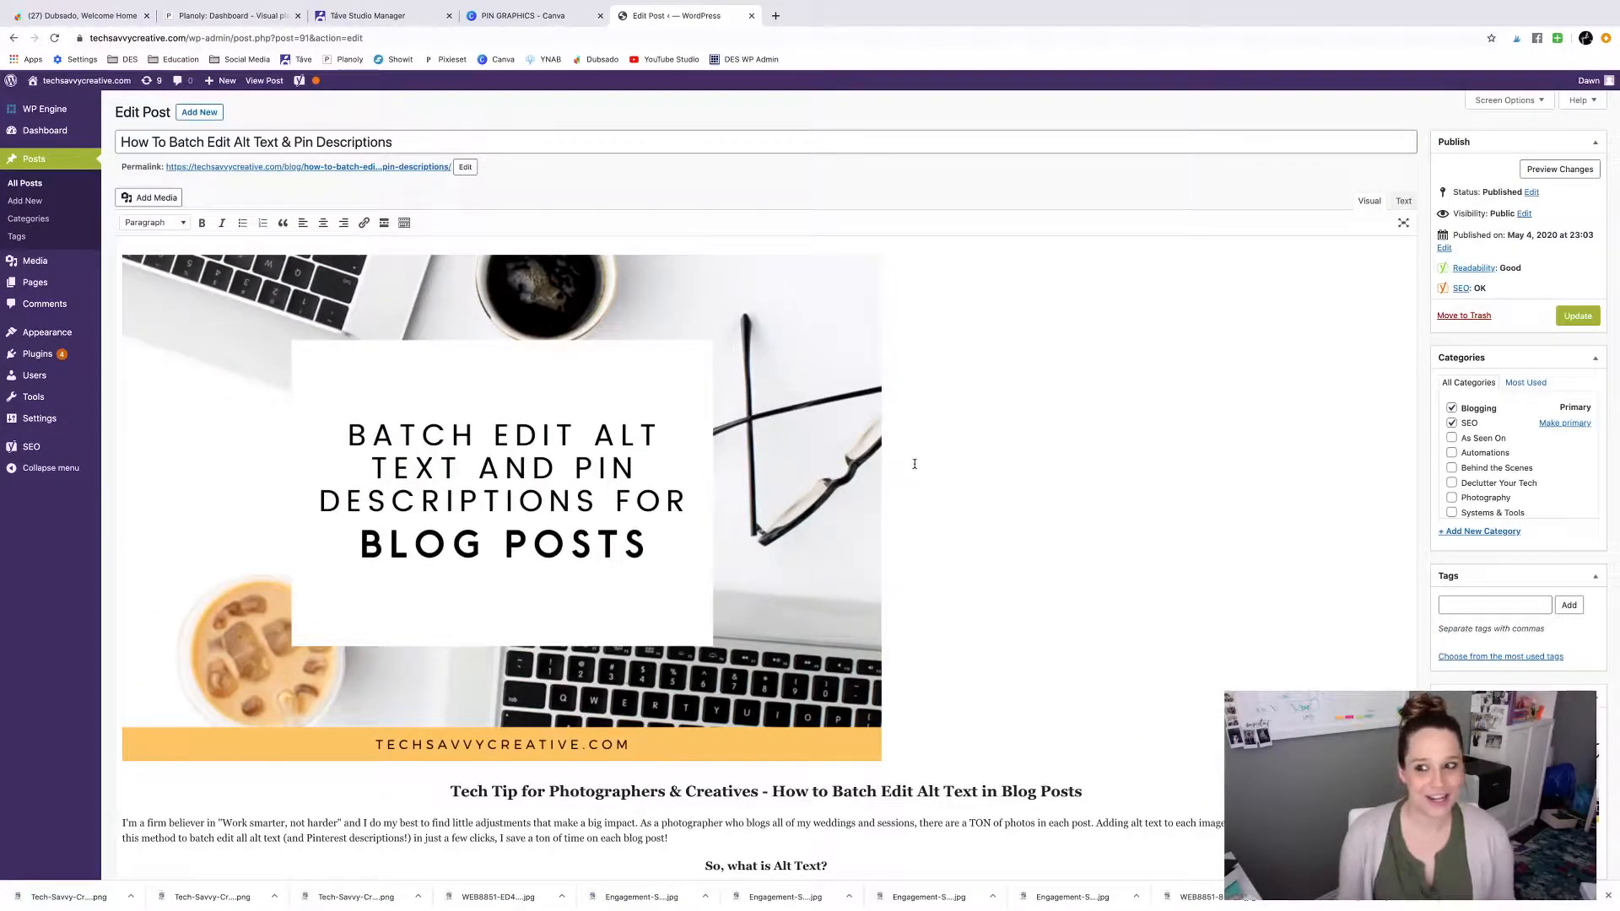
click(635, 529)
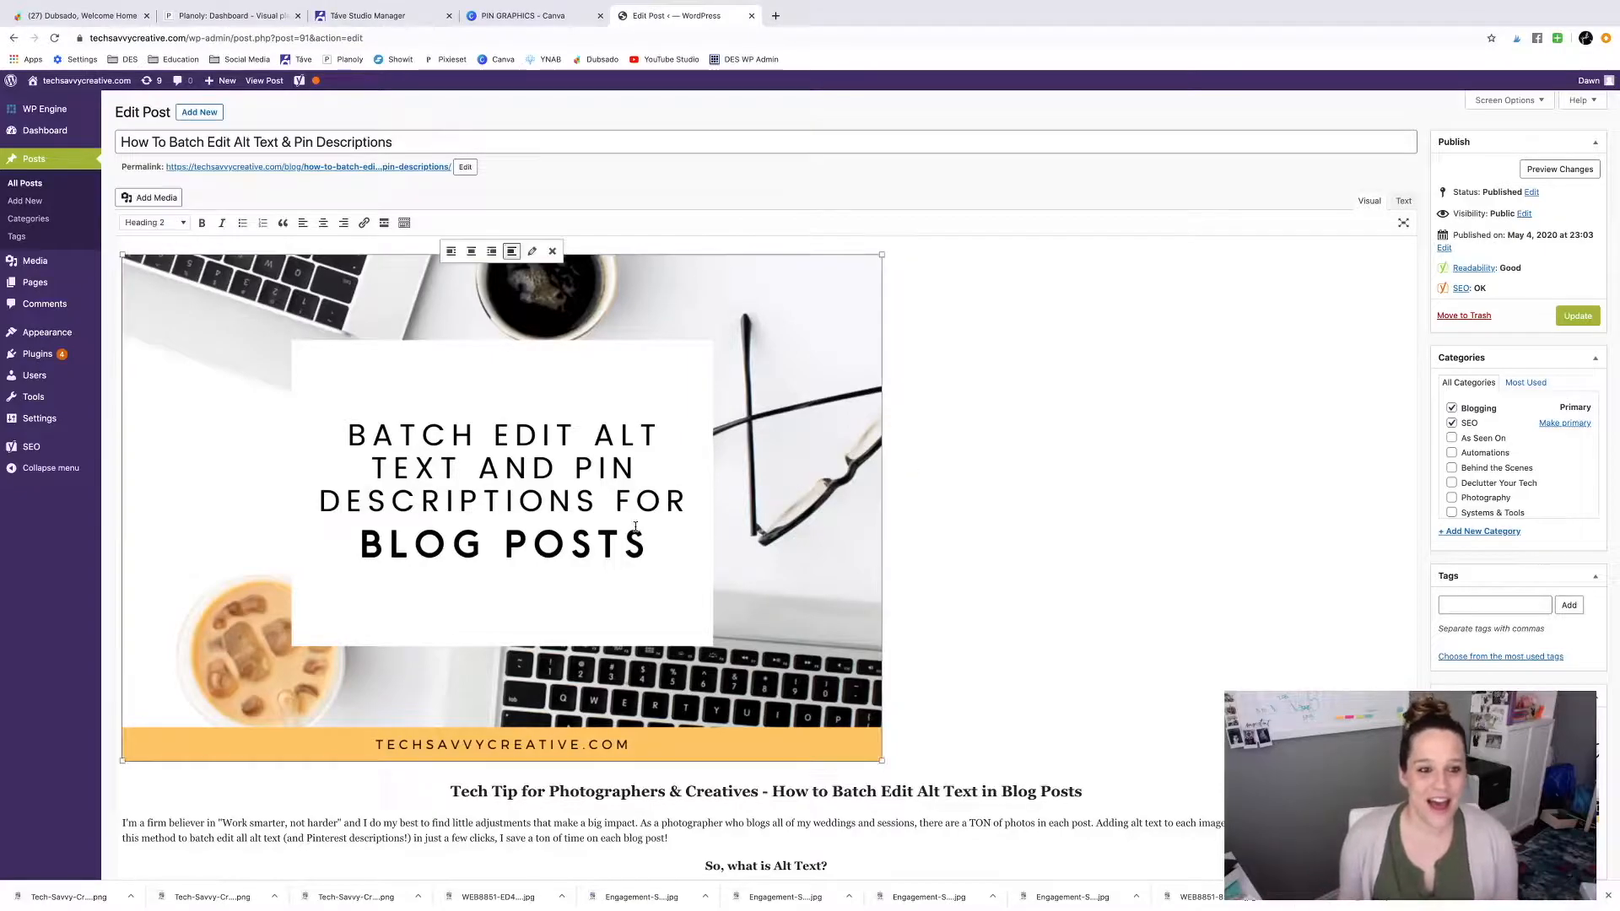
click(323, 222)
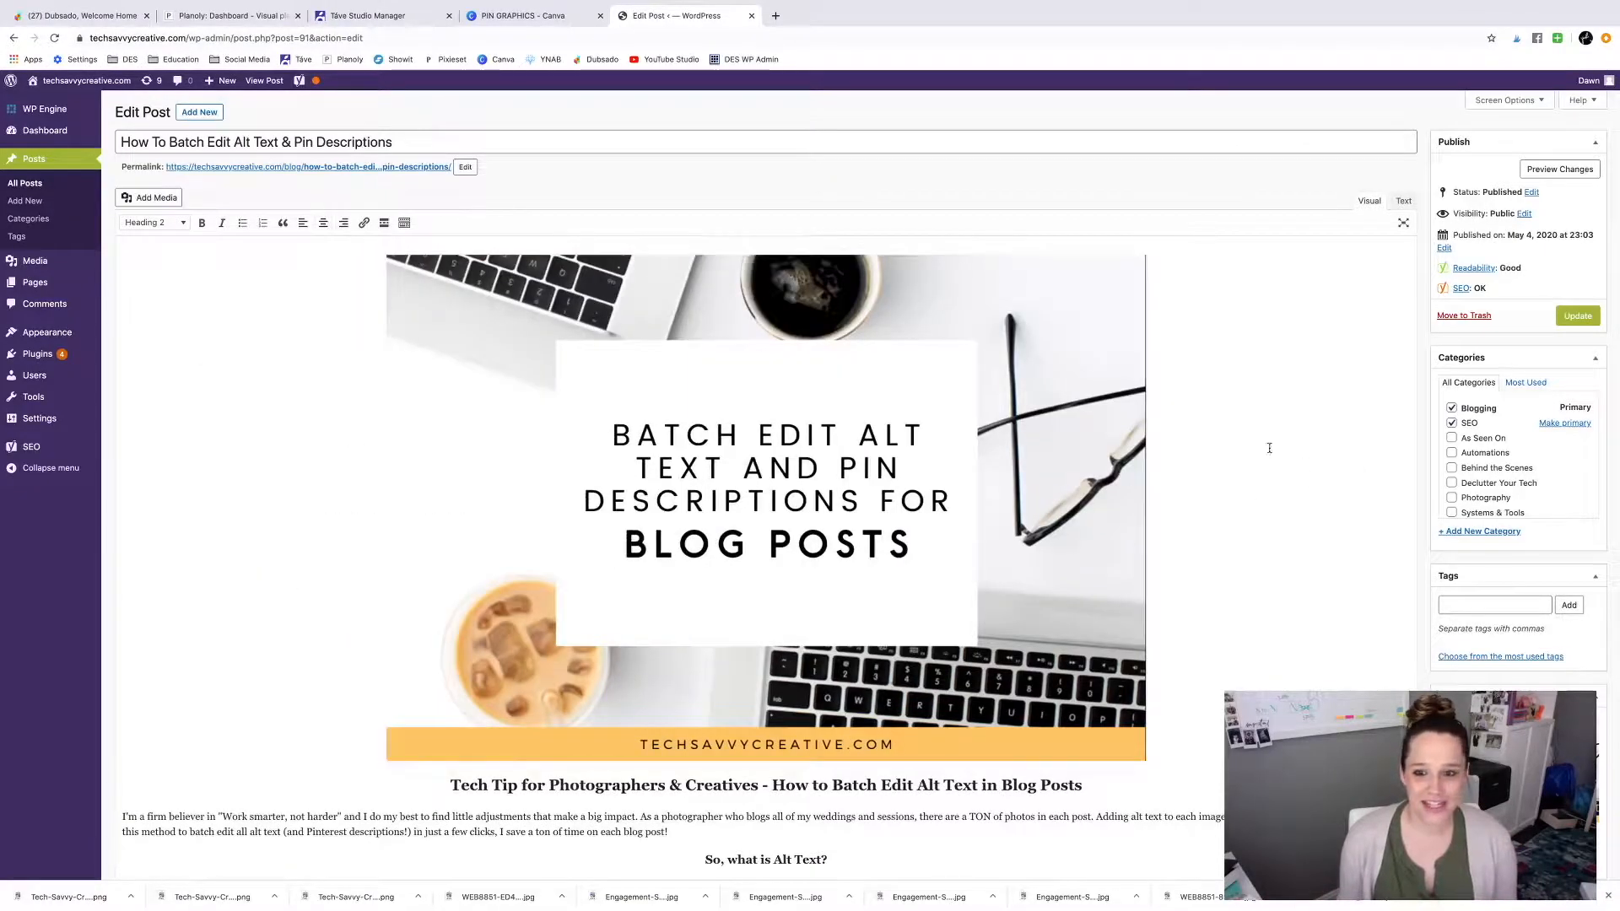
Step: Upload the three Tech-Savvy-Creative-Pin-Batch-Alt-Text PNG files from Downloads and insert them after the post's closing paragraph
scroll(1307, 465, down, 15)
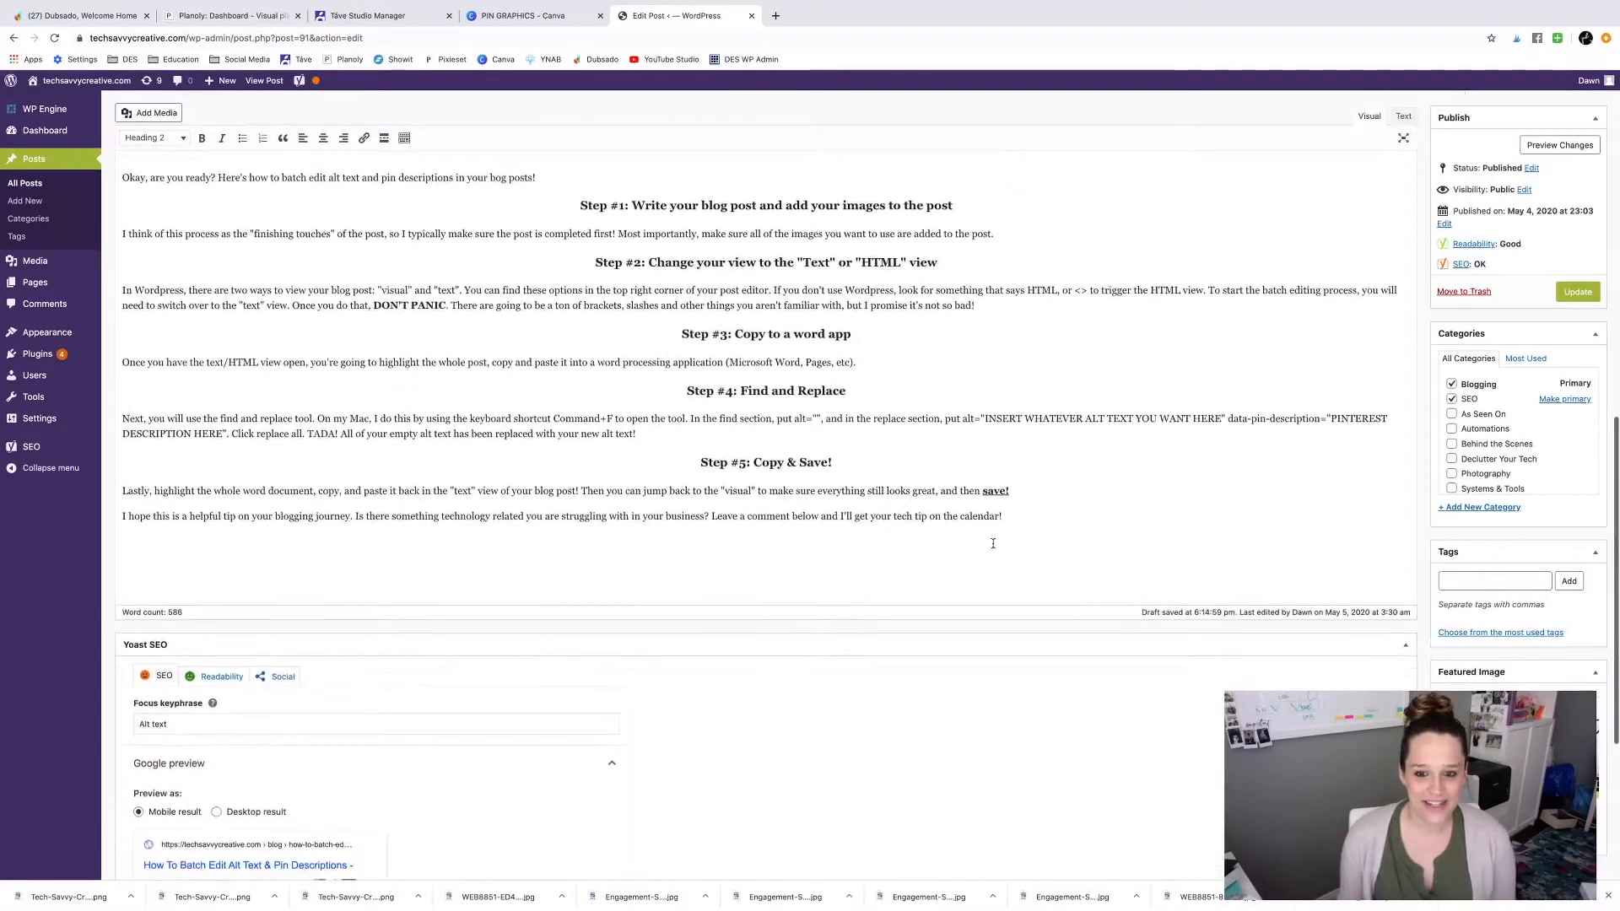
click(155, 114)
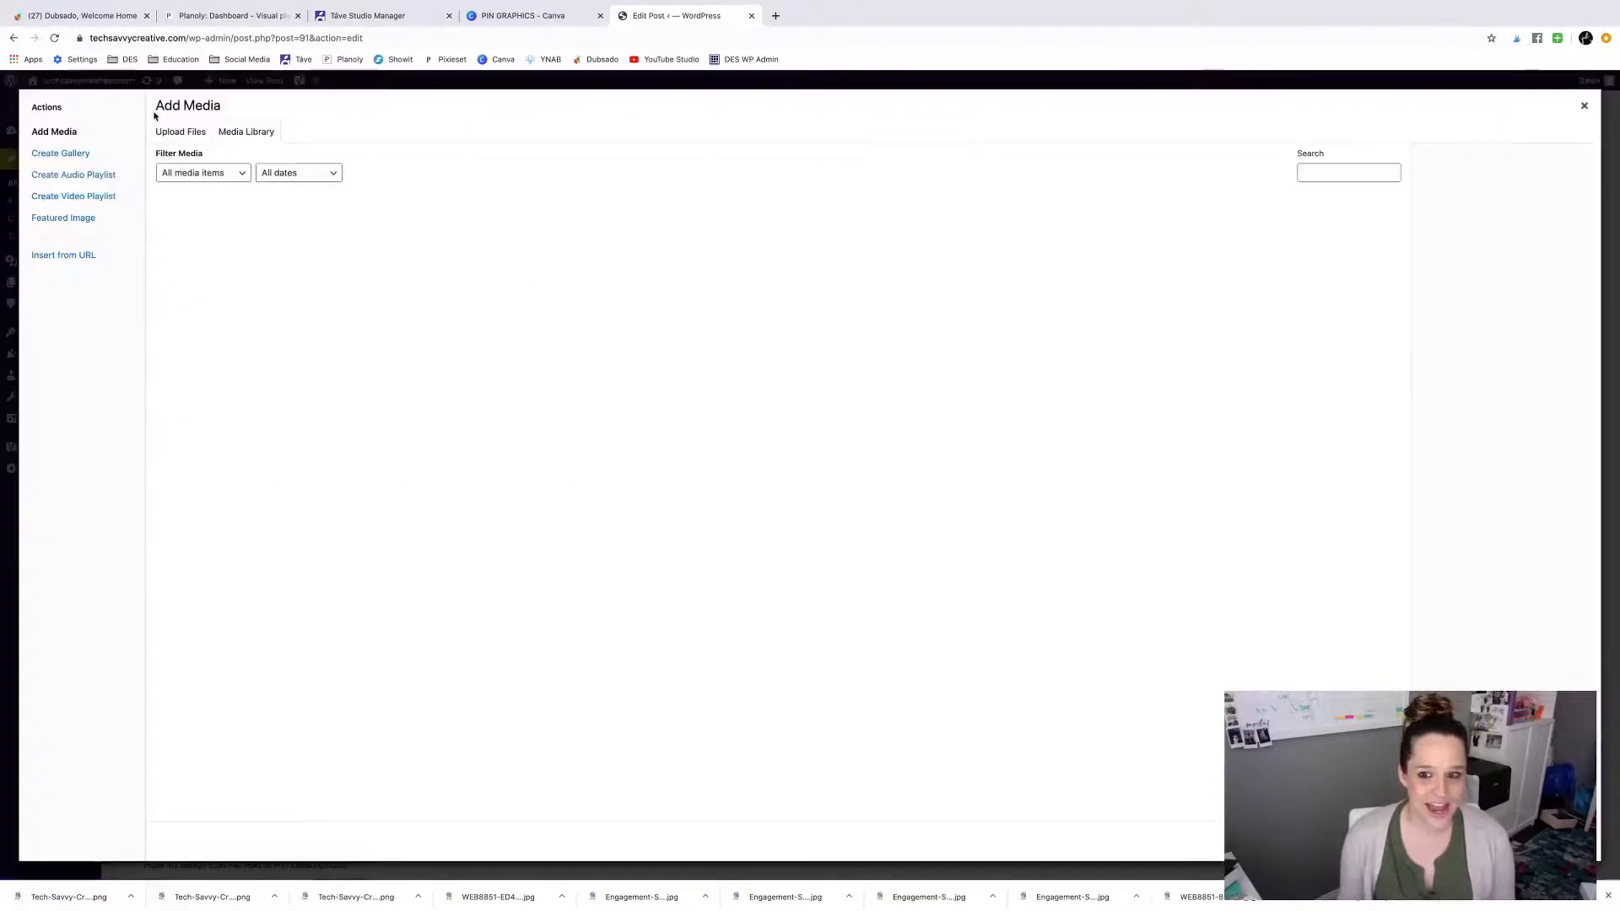
click(182, 131)
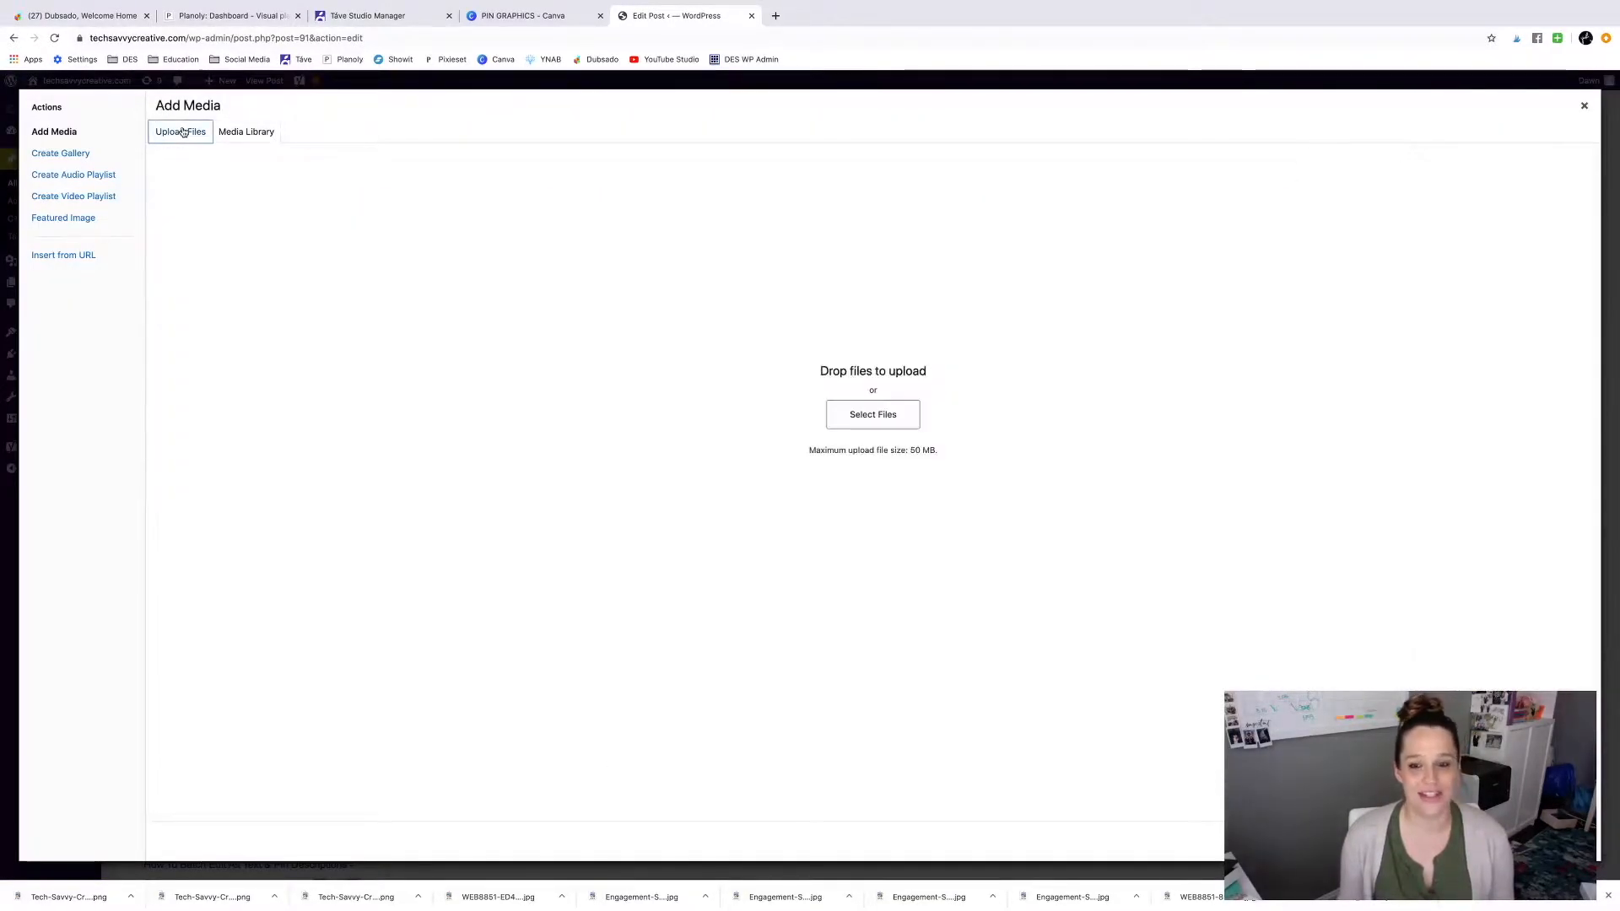
click(882, 411)
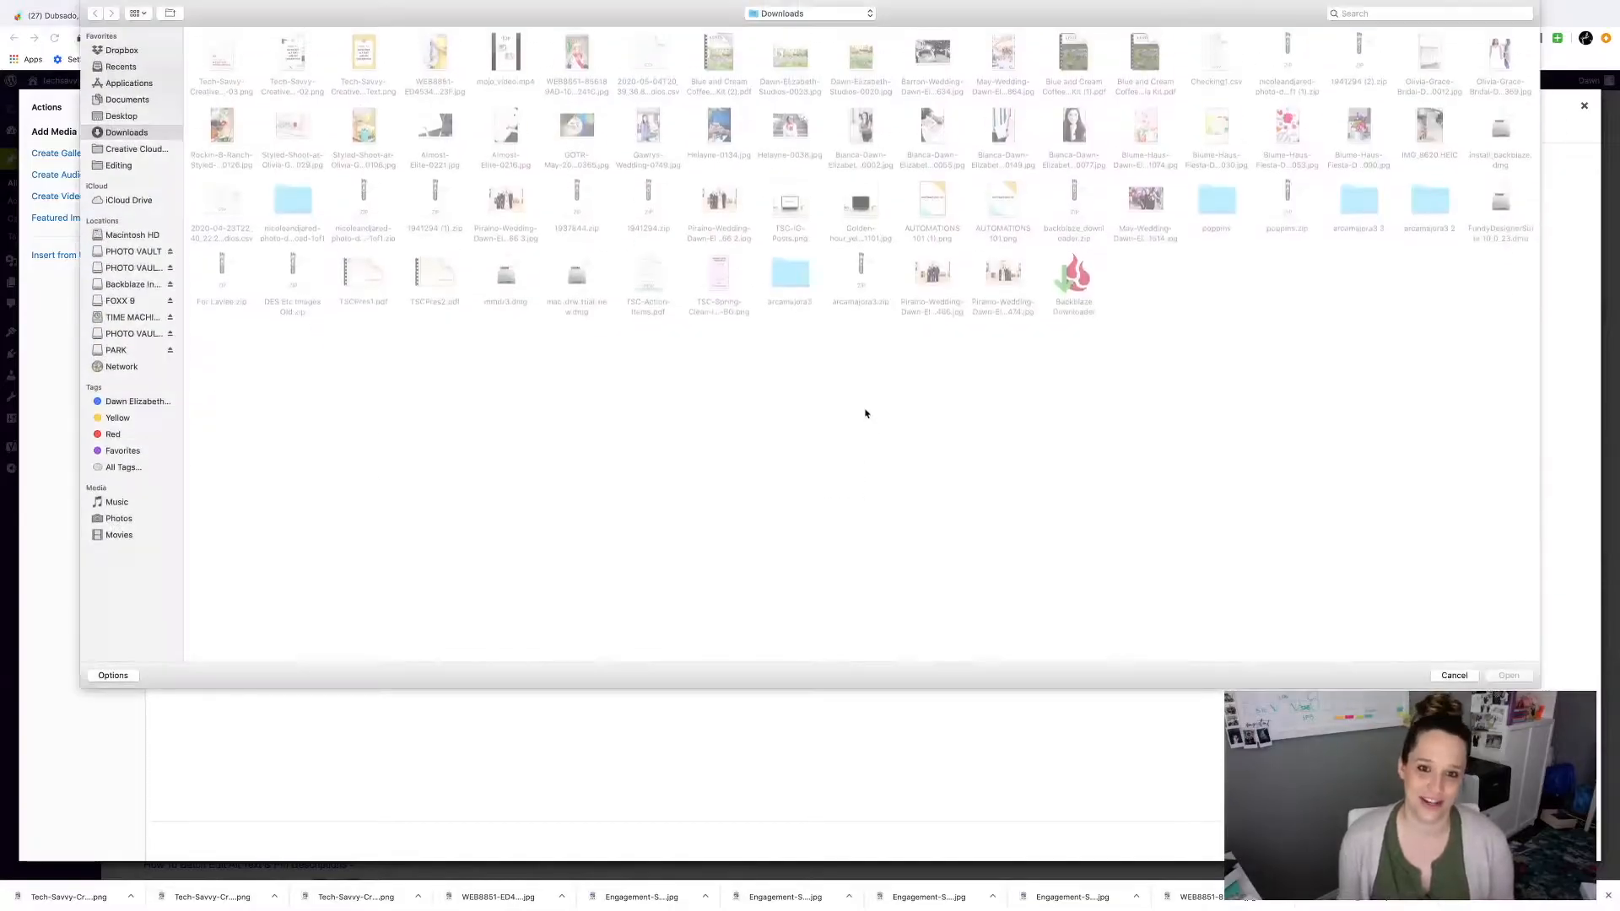
drag(189, 49, 377, 61)
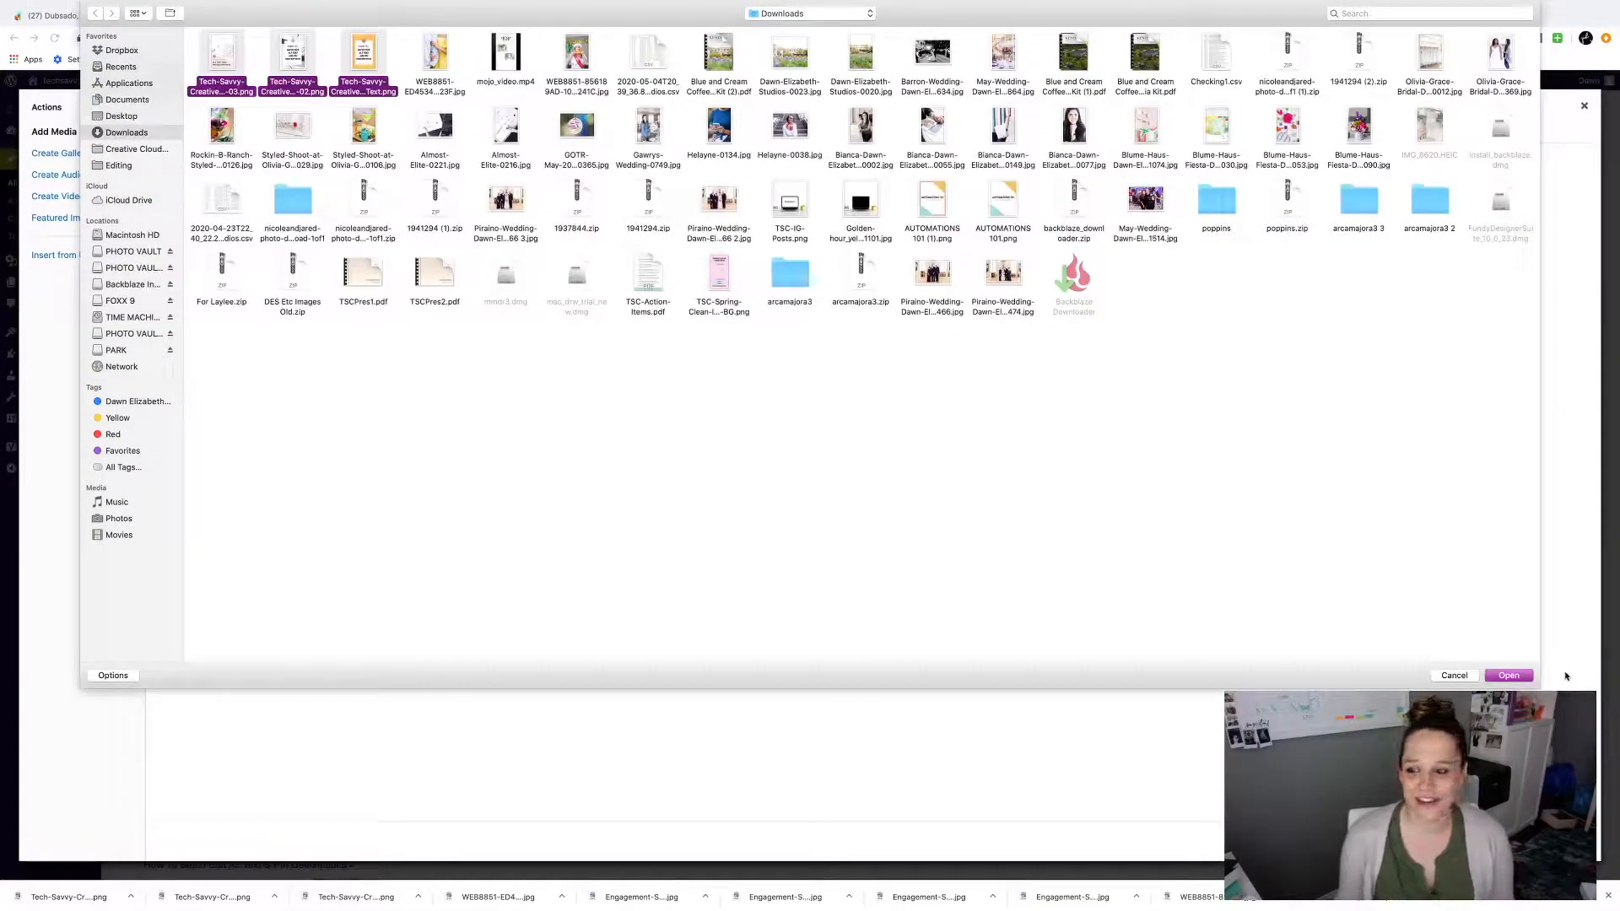
click(1527, 676)
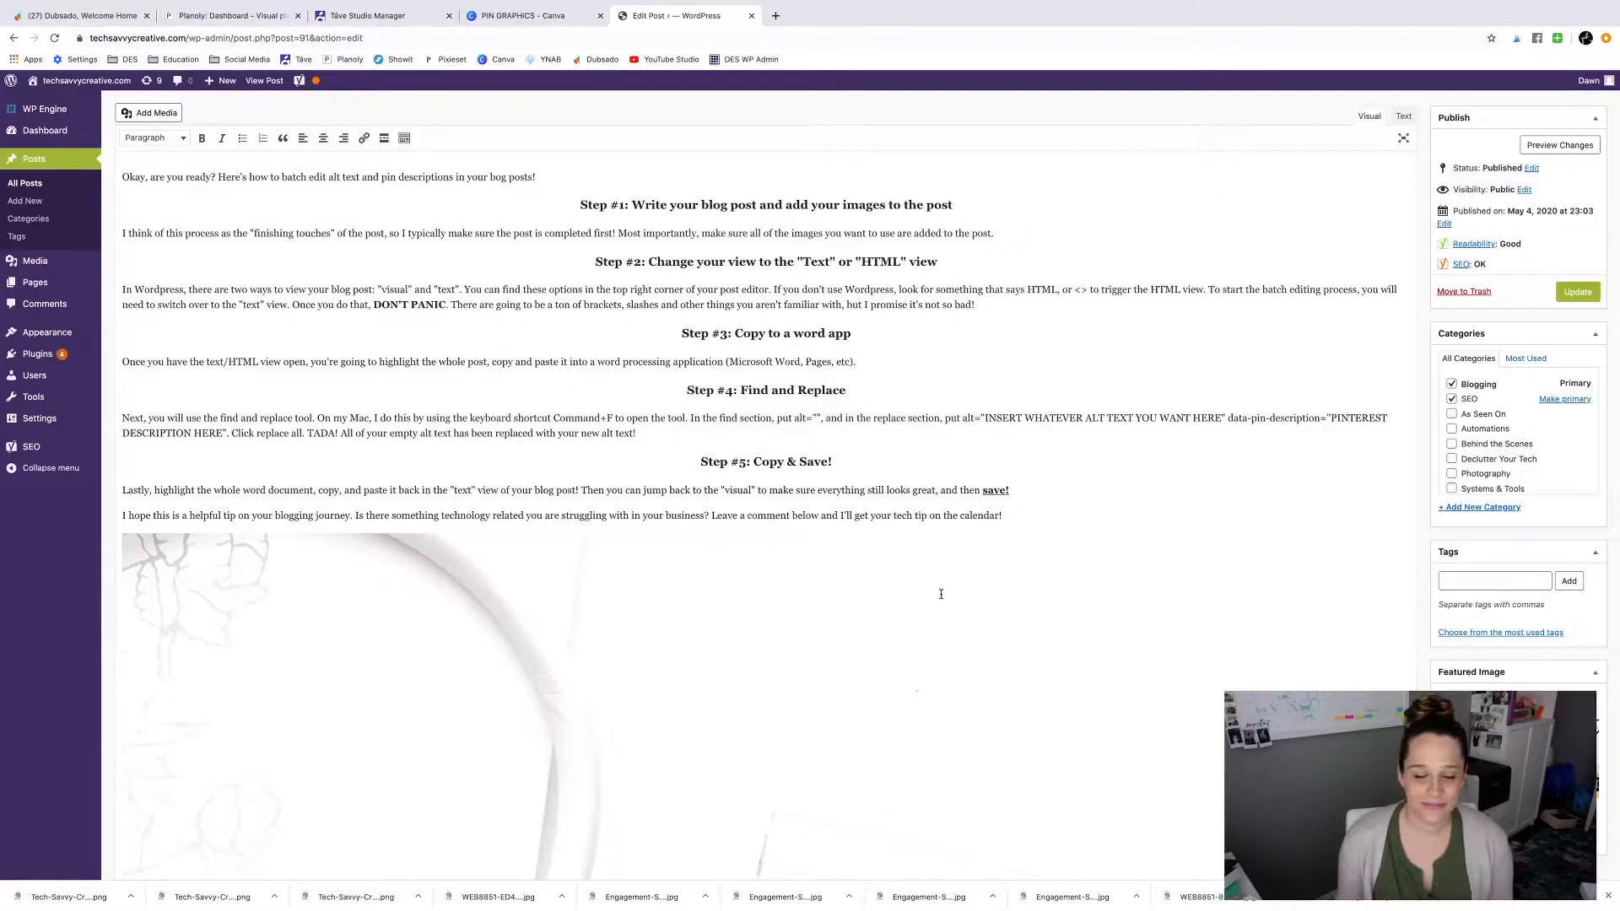
Step: Look over the blog post and the pin graphics inserted after its closing paragraph
scroll(941, 594, down, 6)
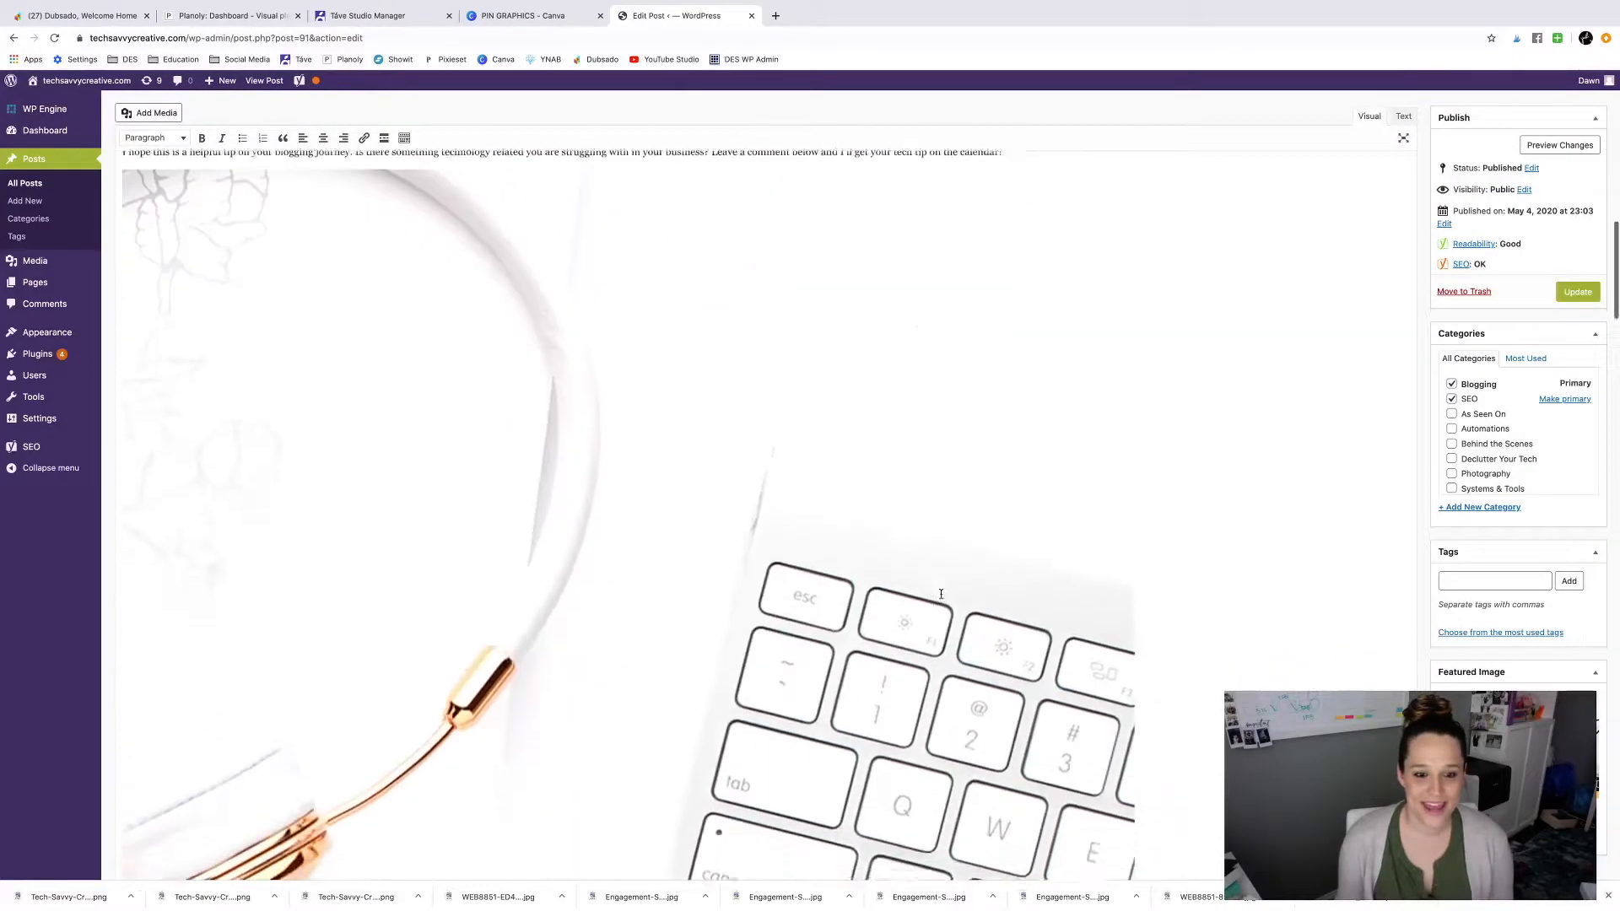
scroll(941, 593, down, 20)
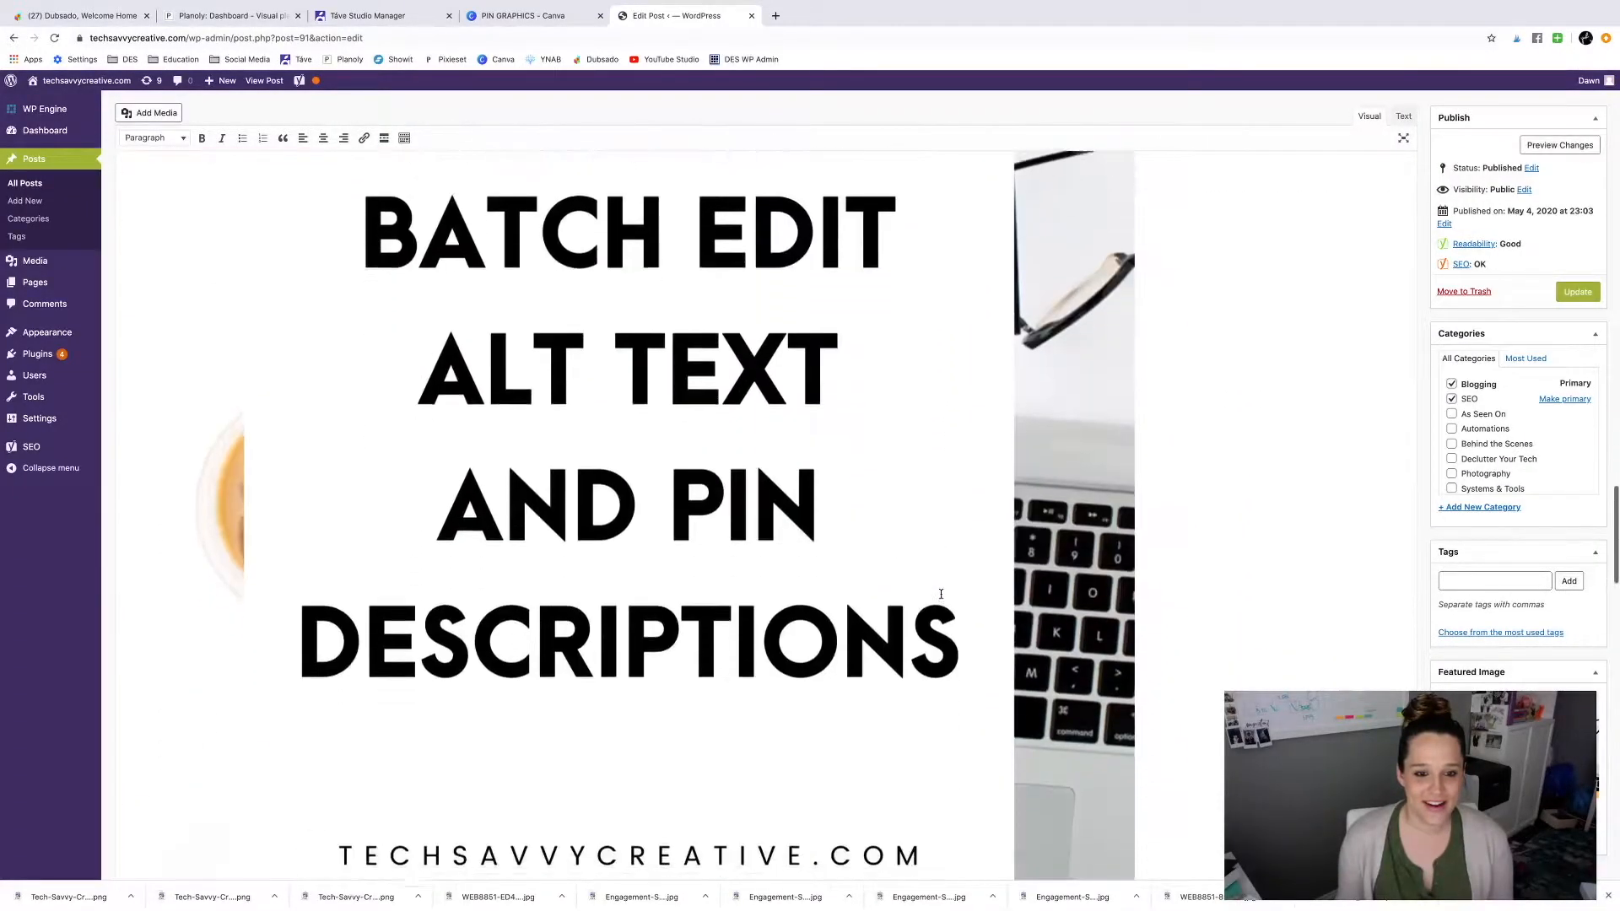
scroll(941, 594, down, 15)
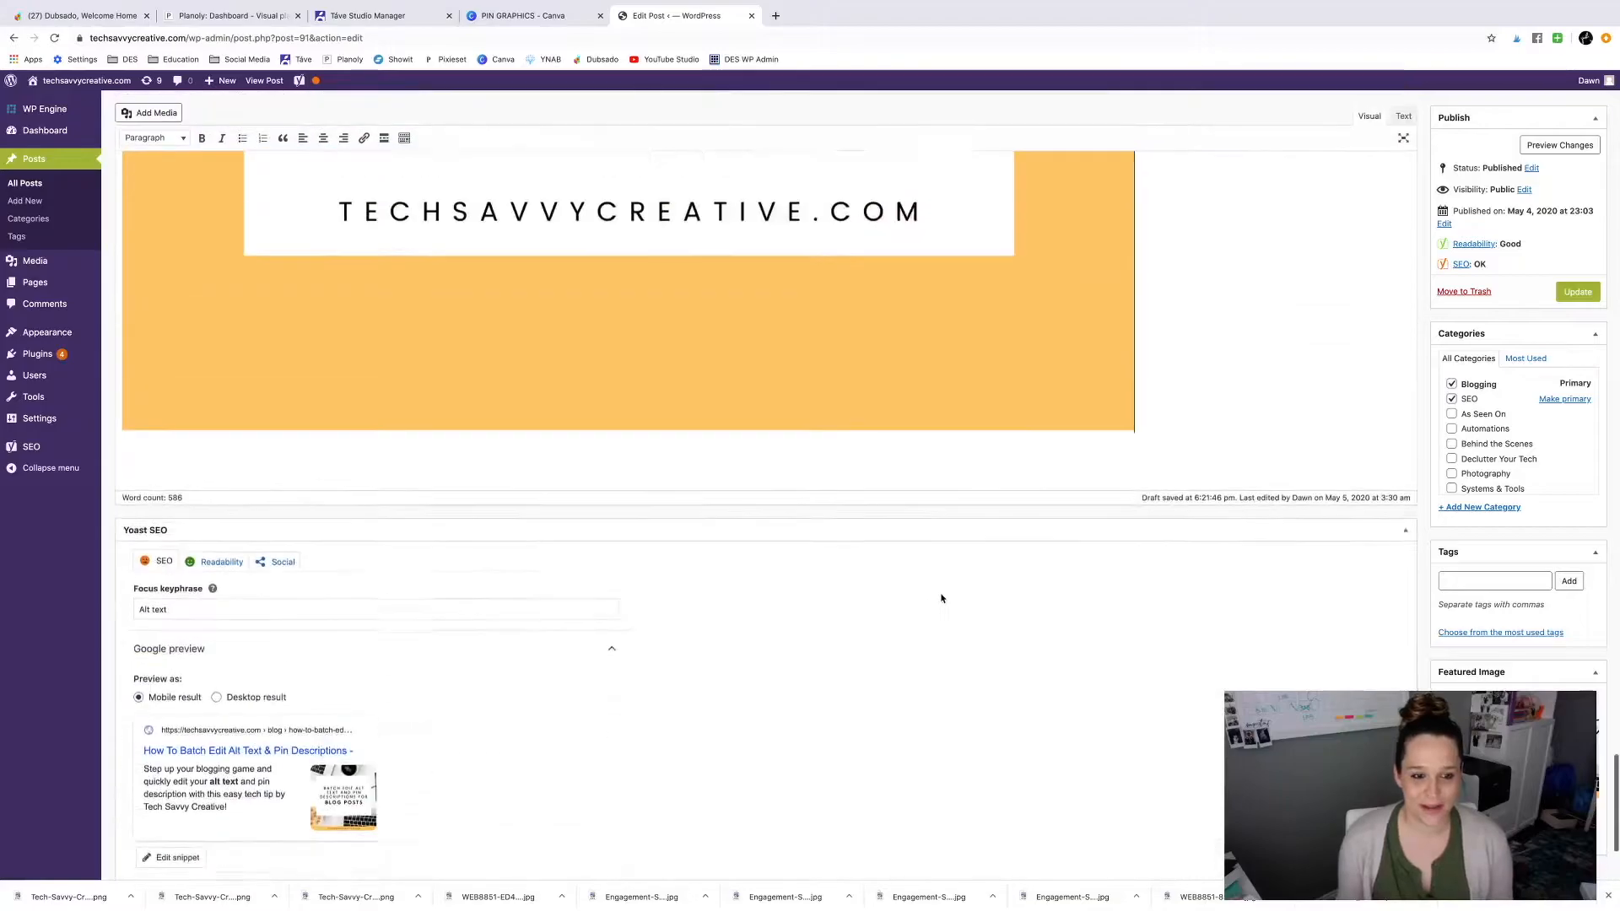
scroll(942, 598, up, 20)
scroll(940, 593, up, 20)
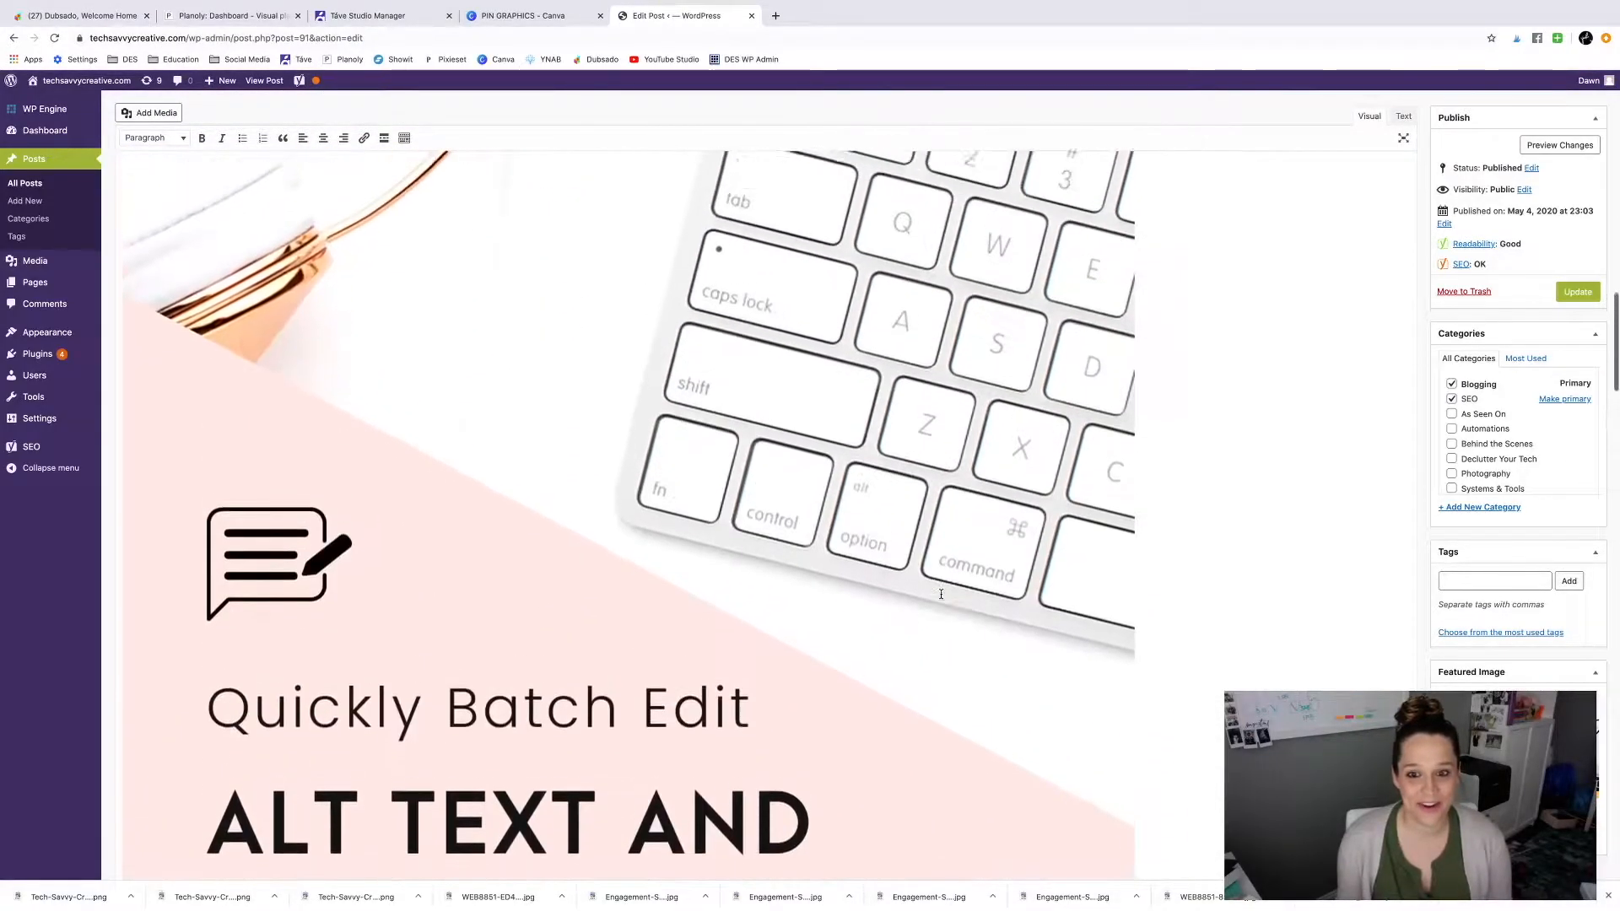
scroll(941, 594, up, 20)
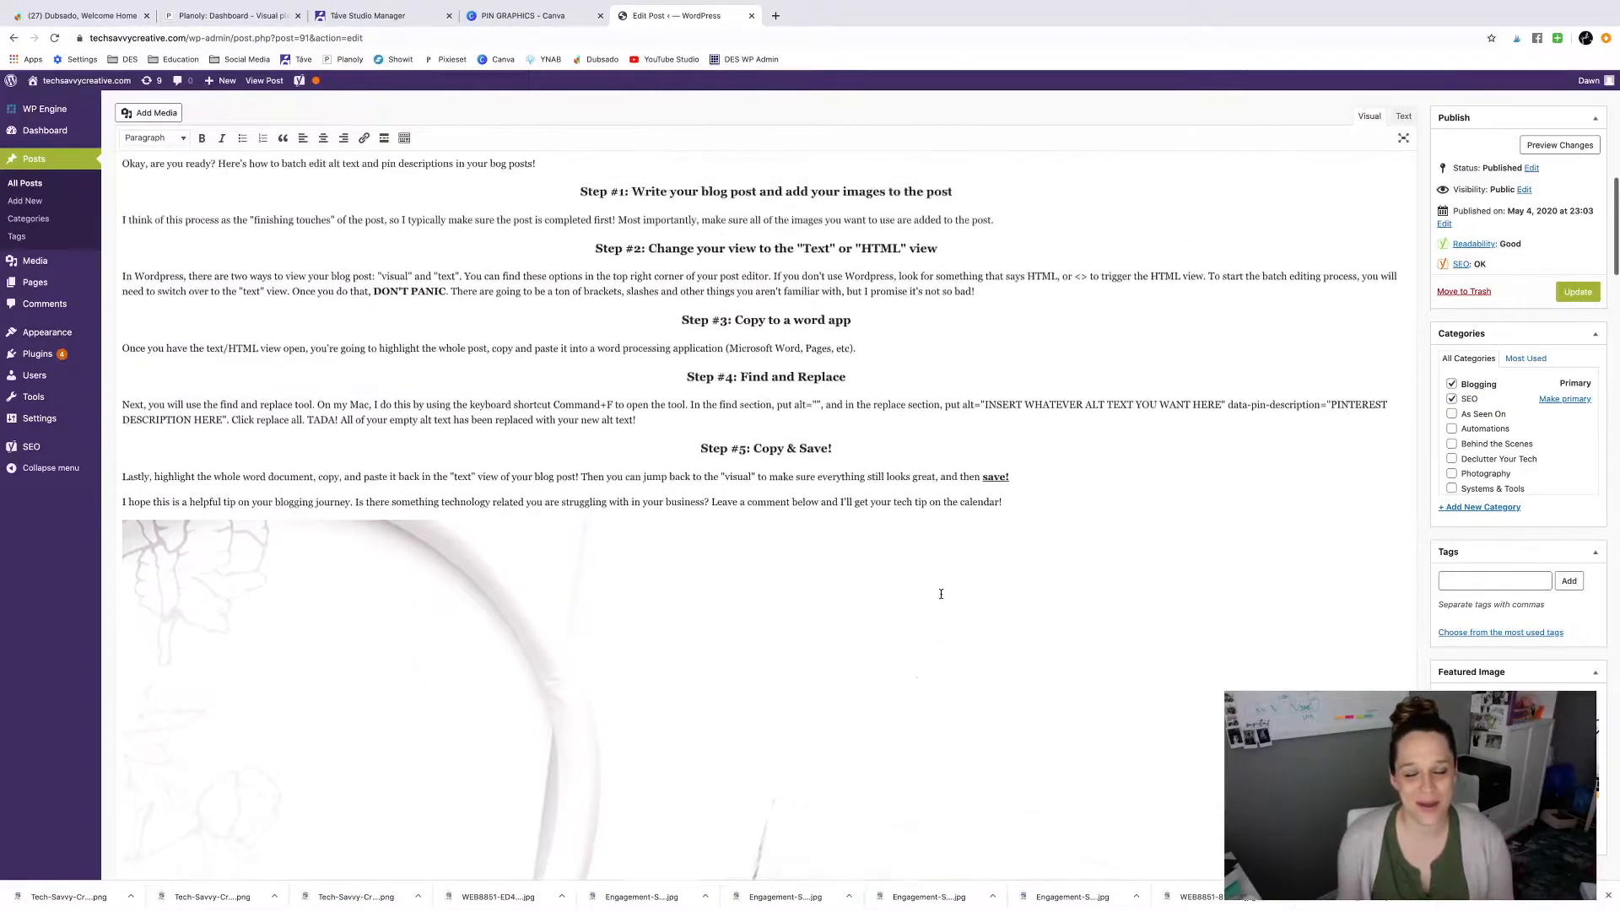
scroll(941, 594, up, 6)
scroll(940, 593, down, 5)
scroll(941, 594, up, 1)
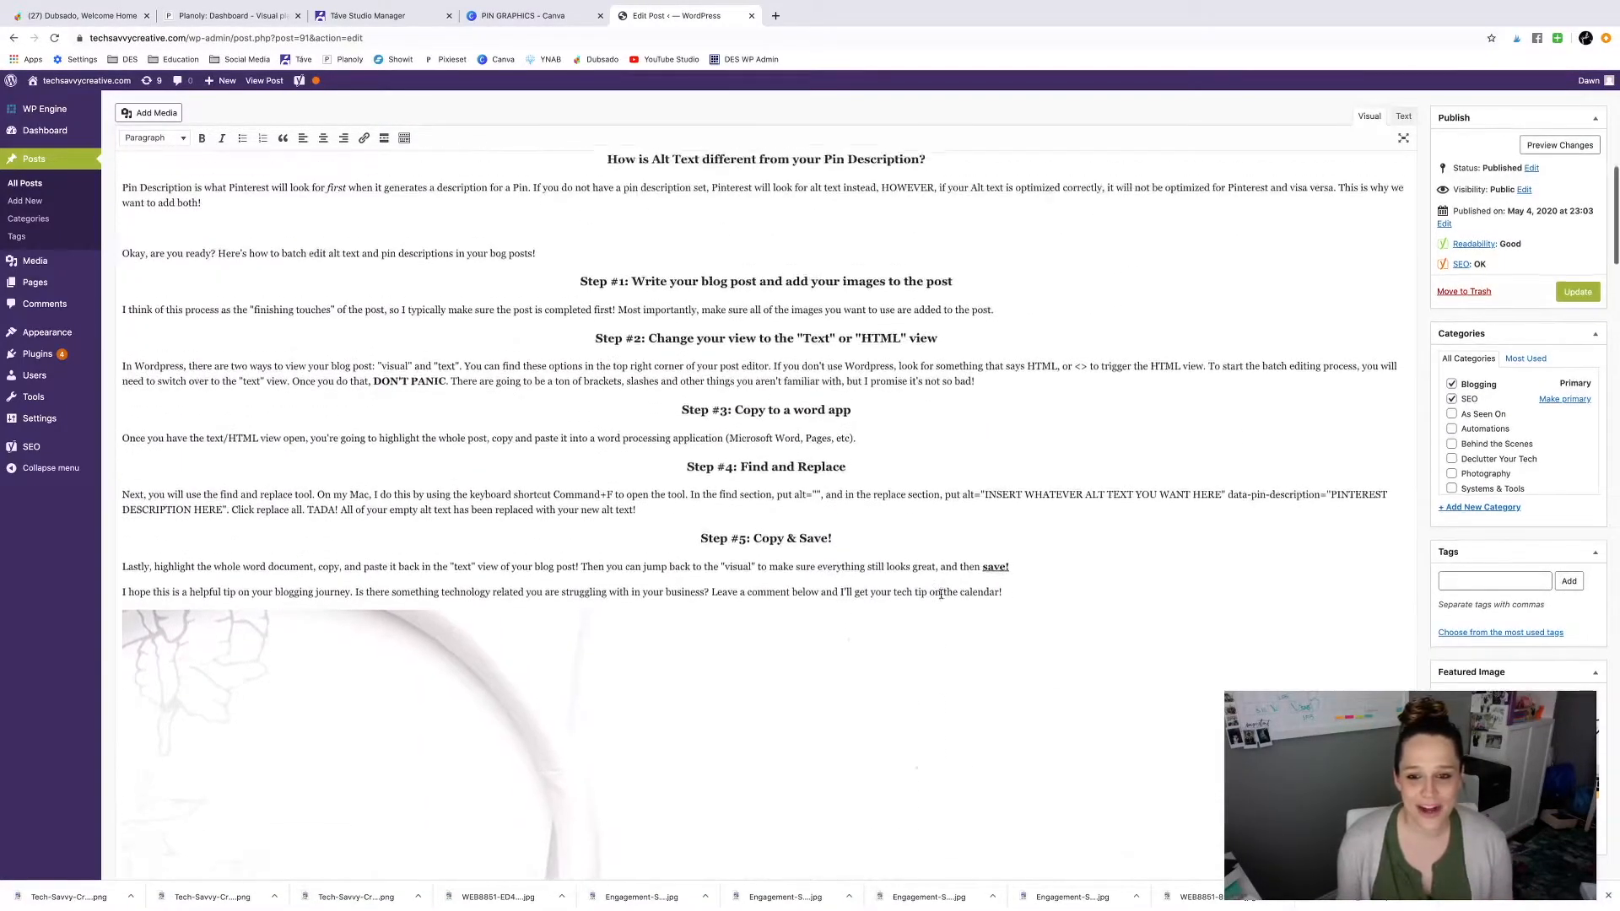
scroll(941, 594, up, 15)
scroll(938, 599, up, 2)
scroll(938, 599, down, 20)
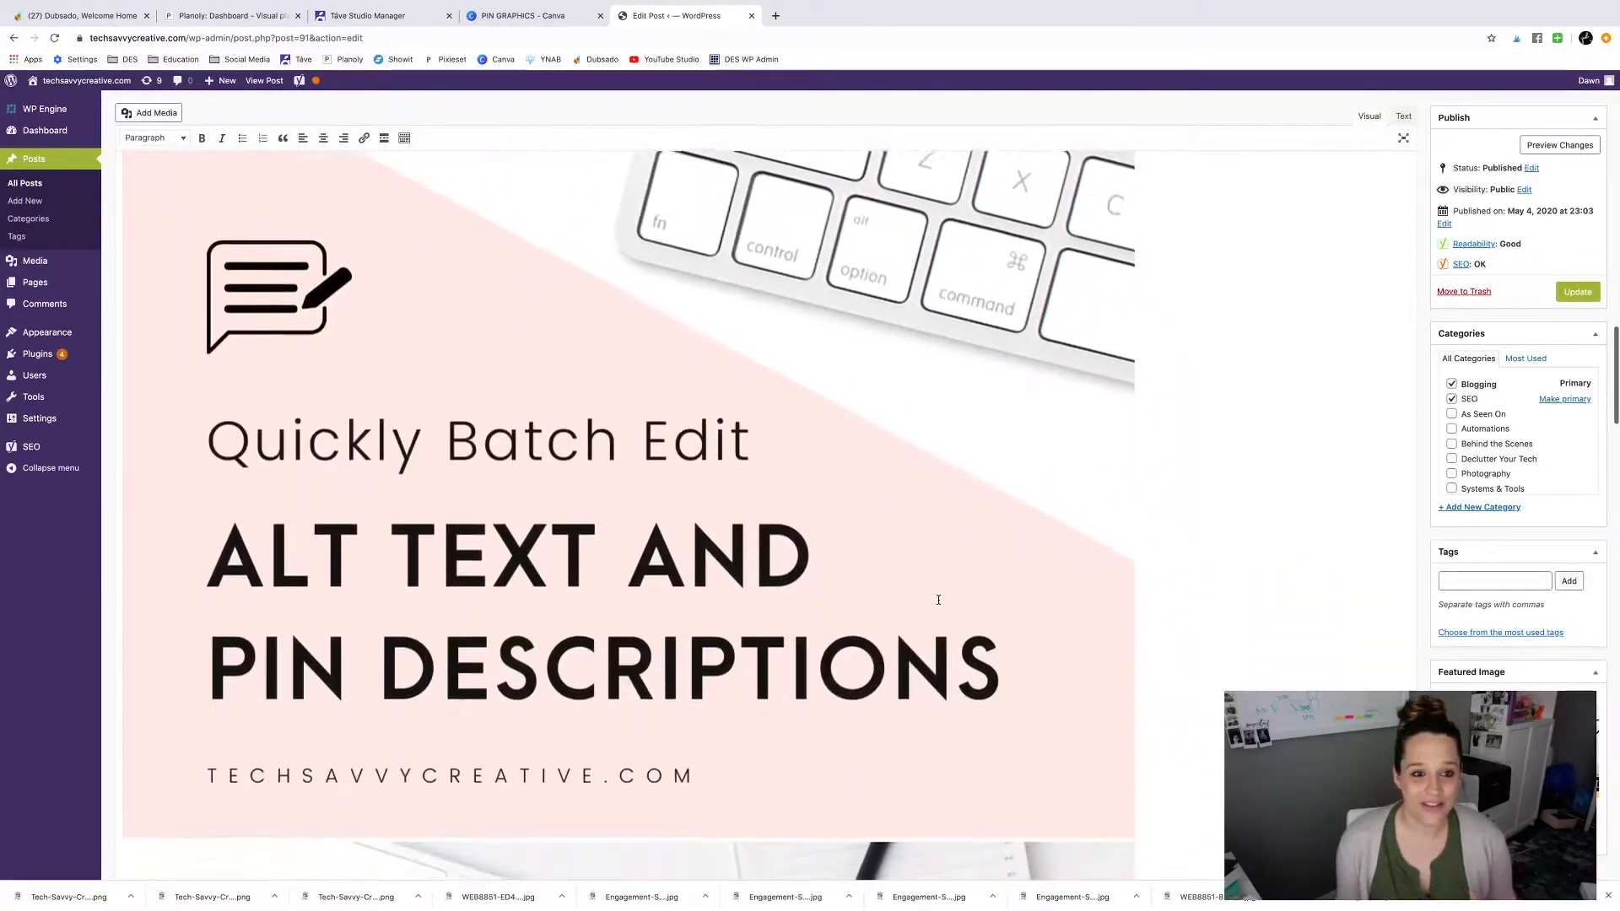
scroll(938, 599, down, 10)
scroll(938, 599, down, 6)
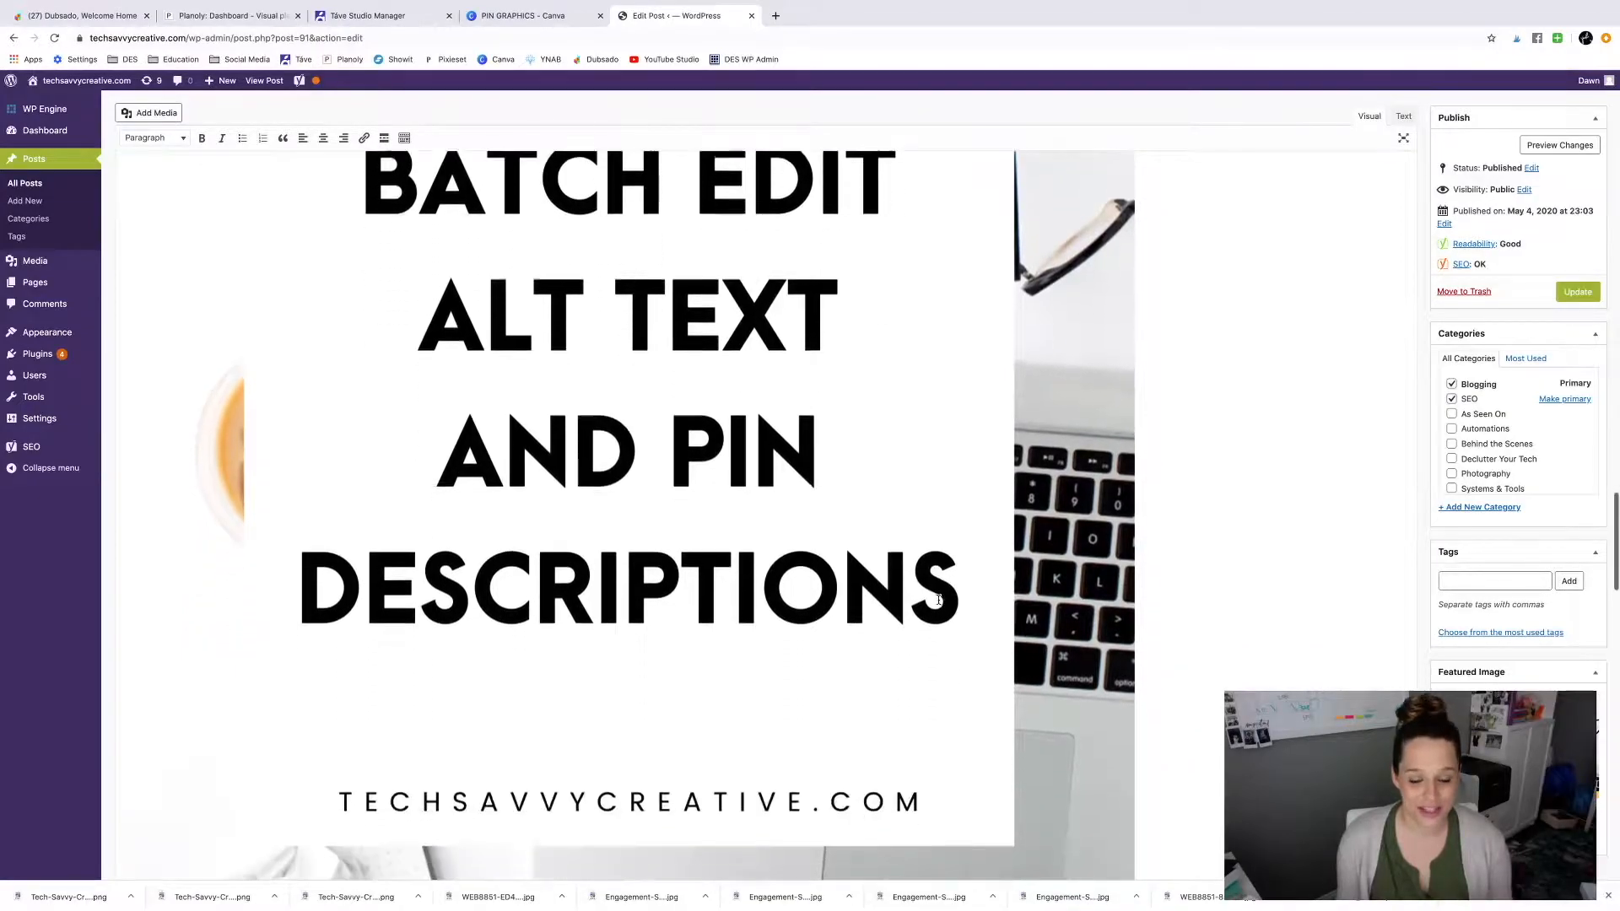
scroll(938, 599, down, 1)
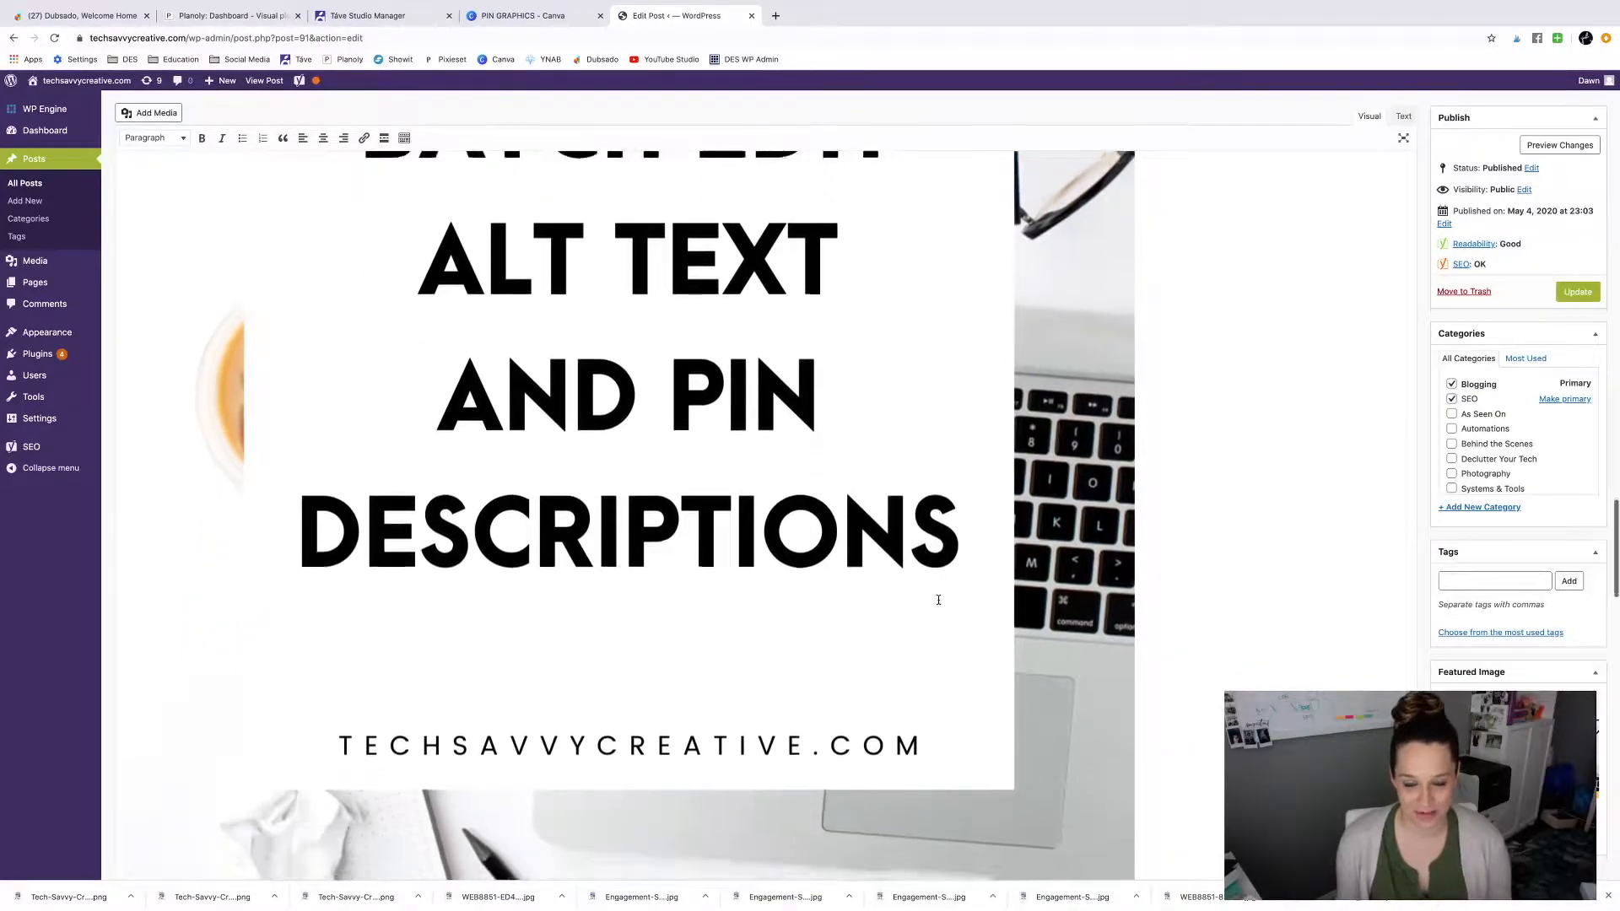
scroll(938, 599, up, 4)
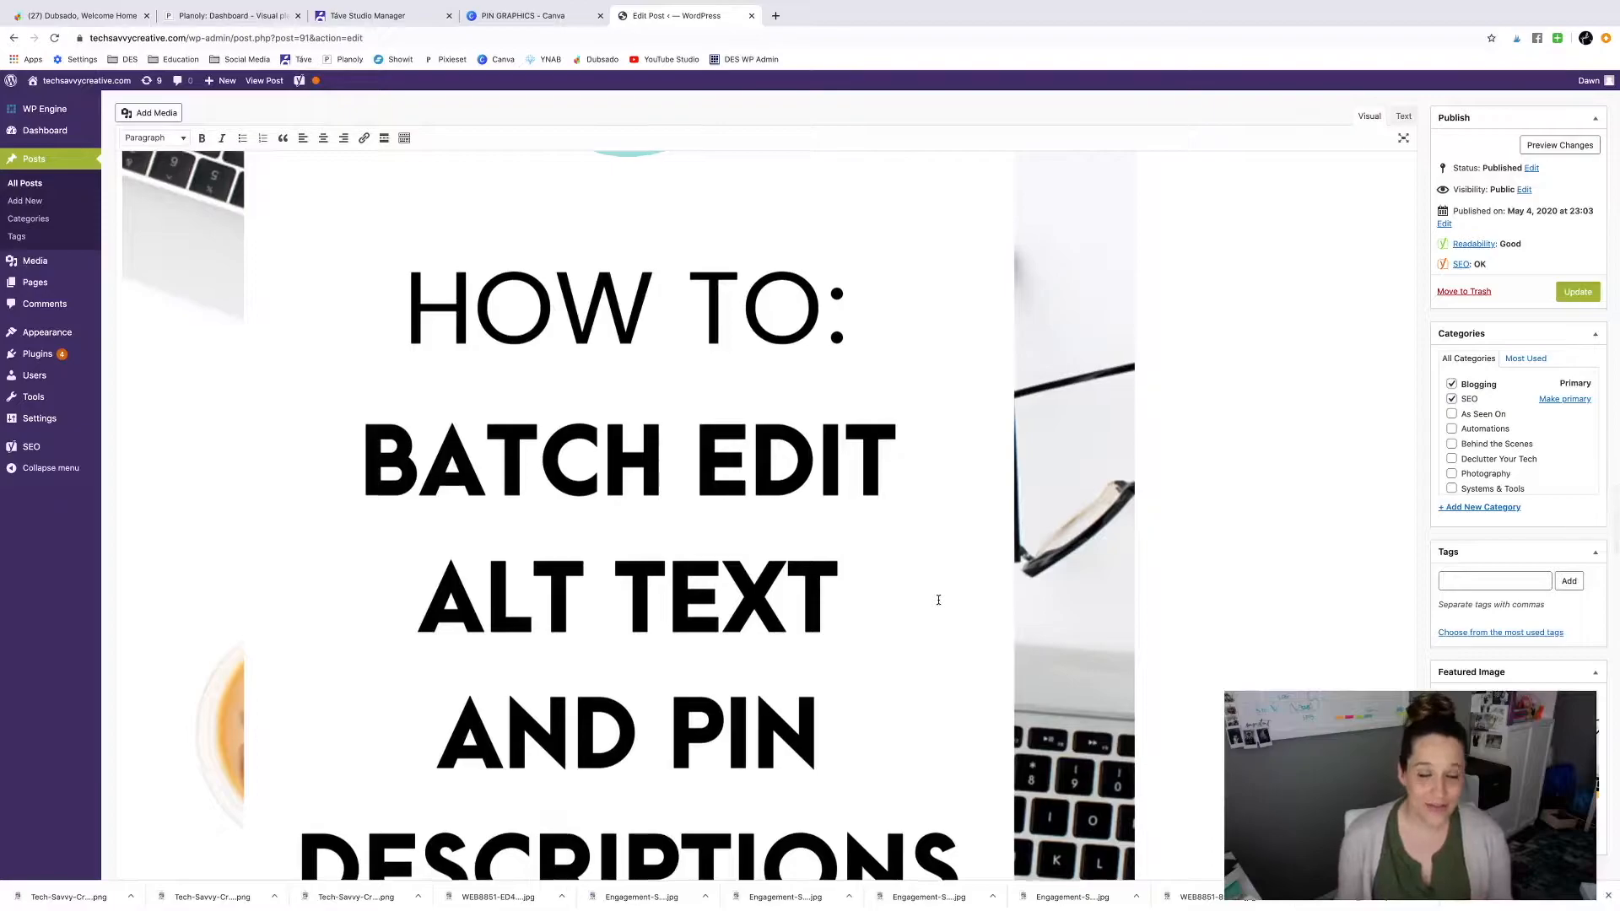
scroll(939, 599, up, 8)
scroll(938, 599, up, 6)
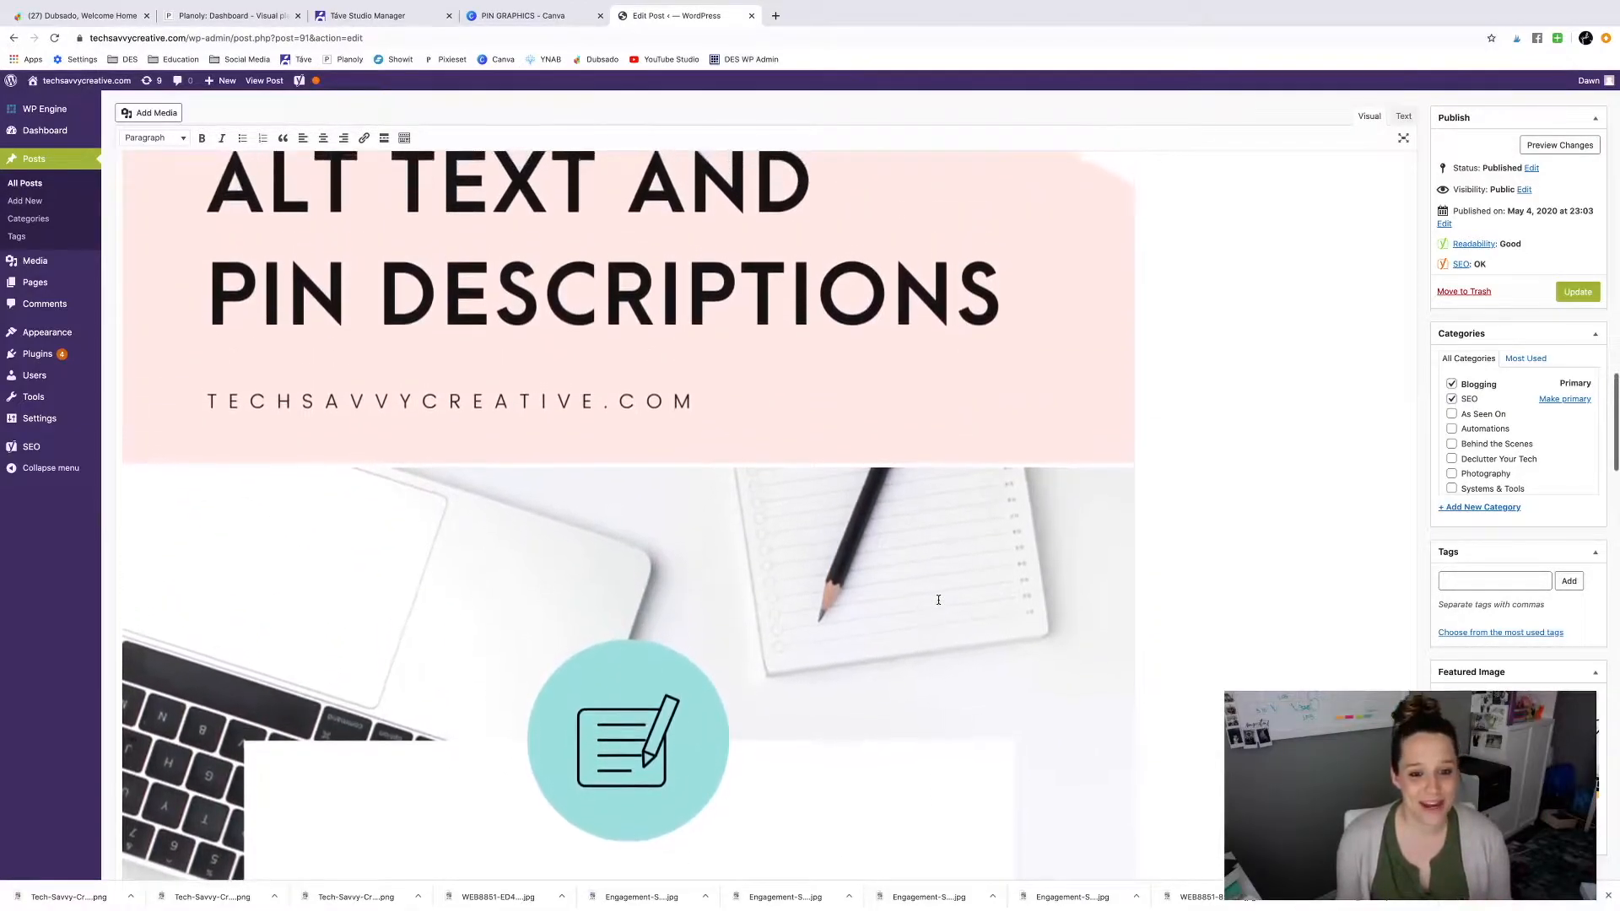
scroll(938, 600, up, 1)
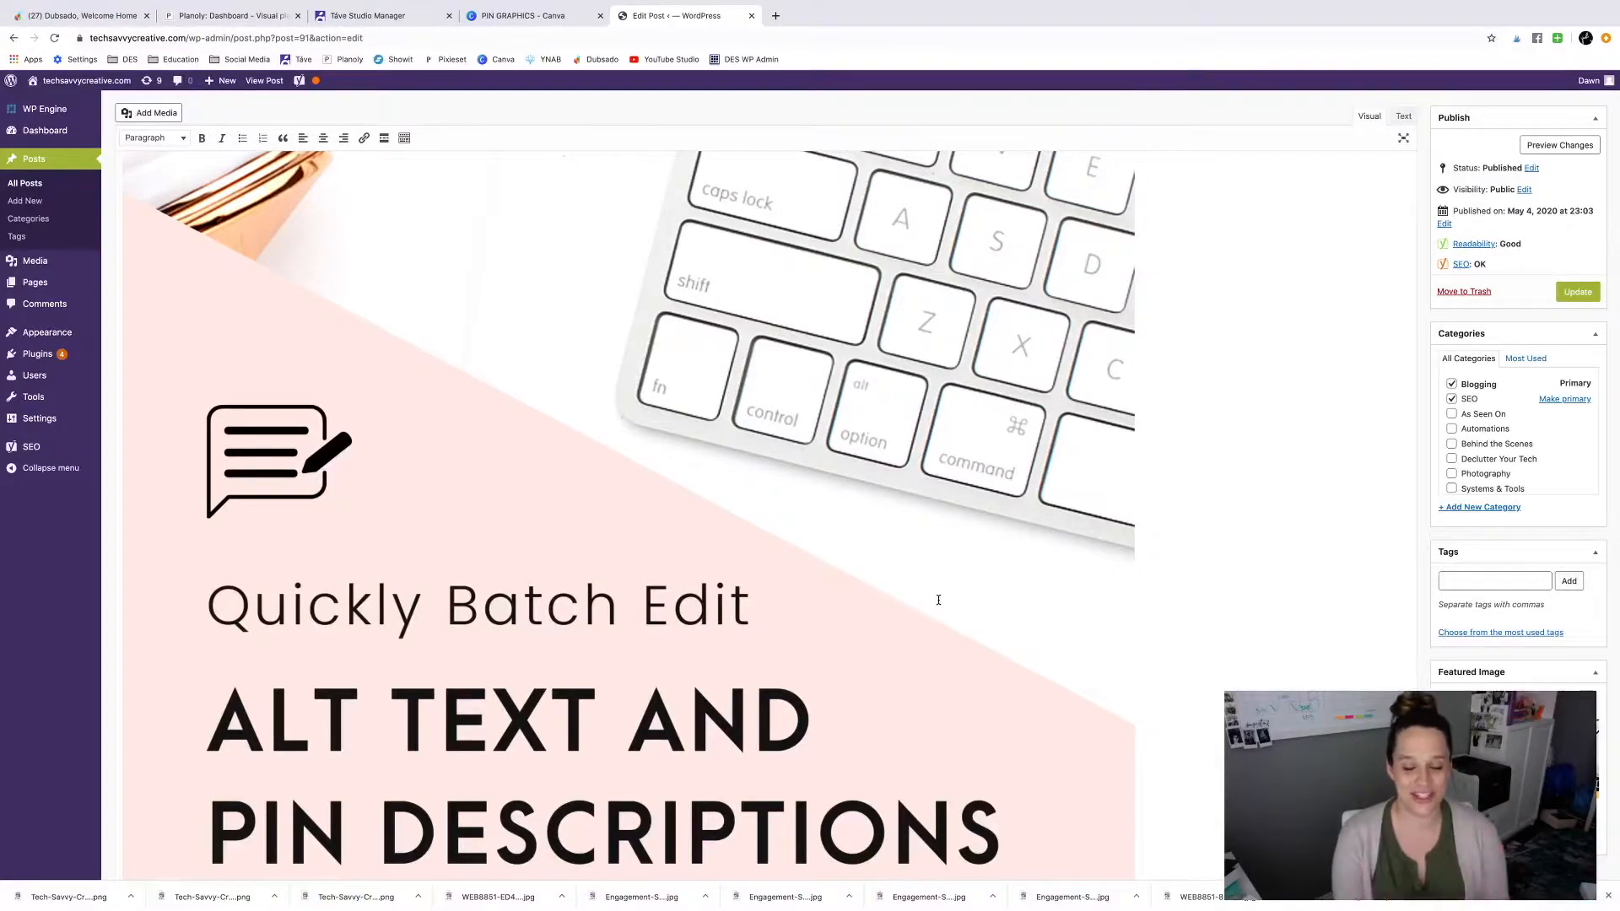
scroll(939, 600, down, 1)
scroll(928, 606, down, 3)
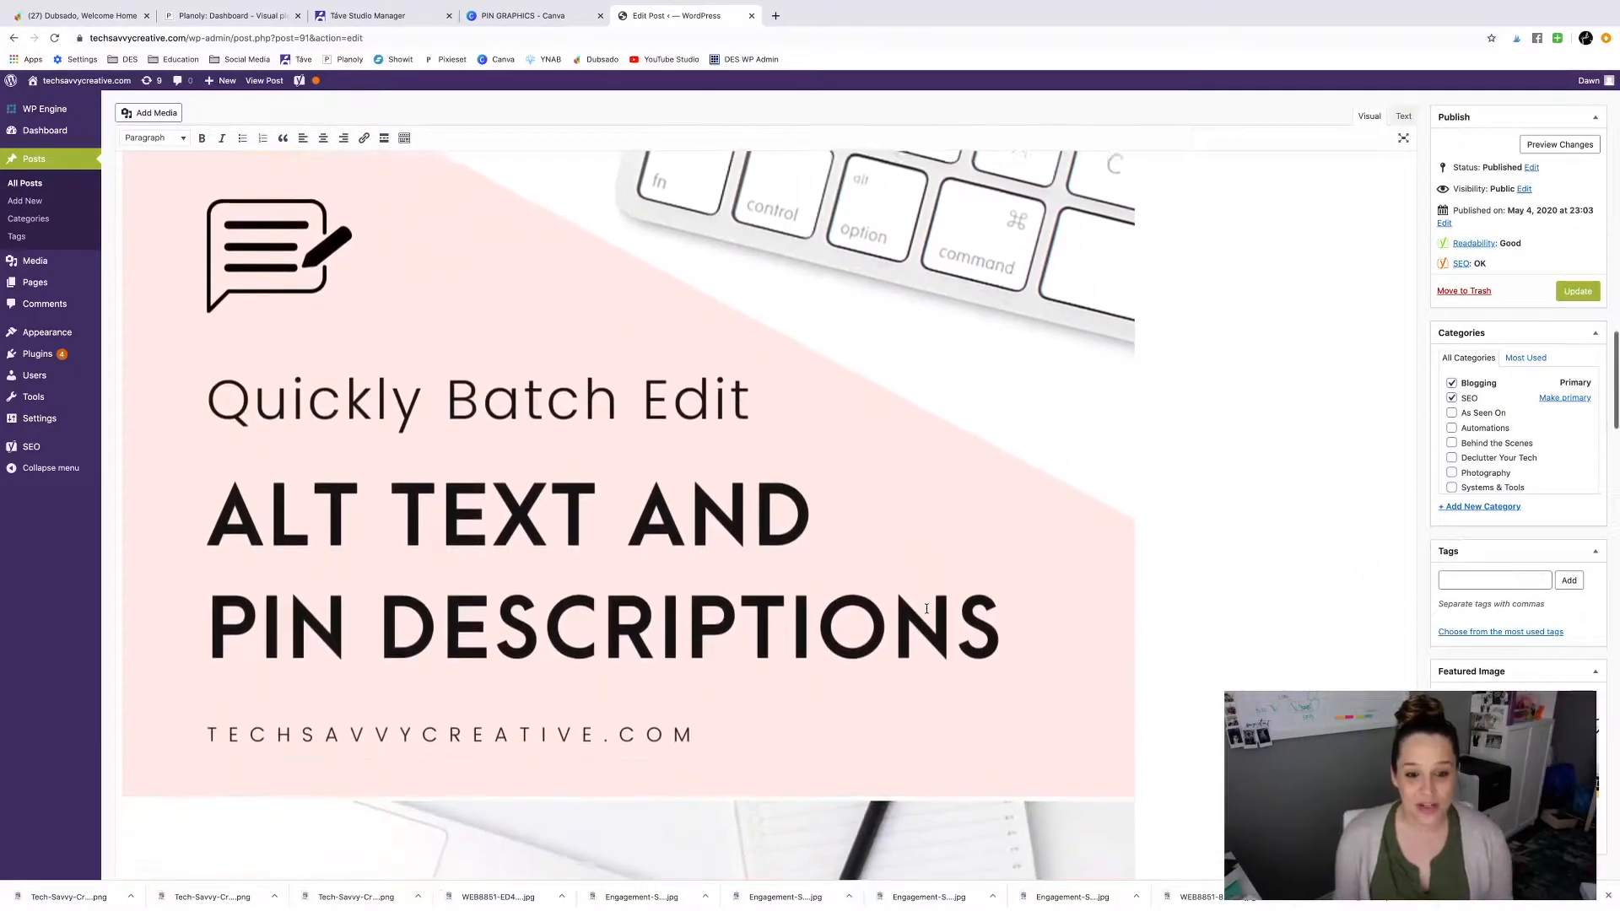
scroll(926, 609, down, 5)
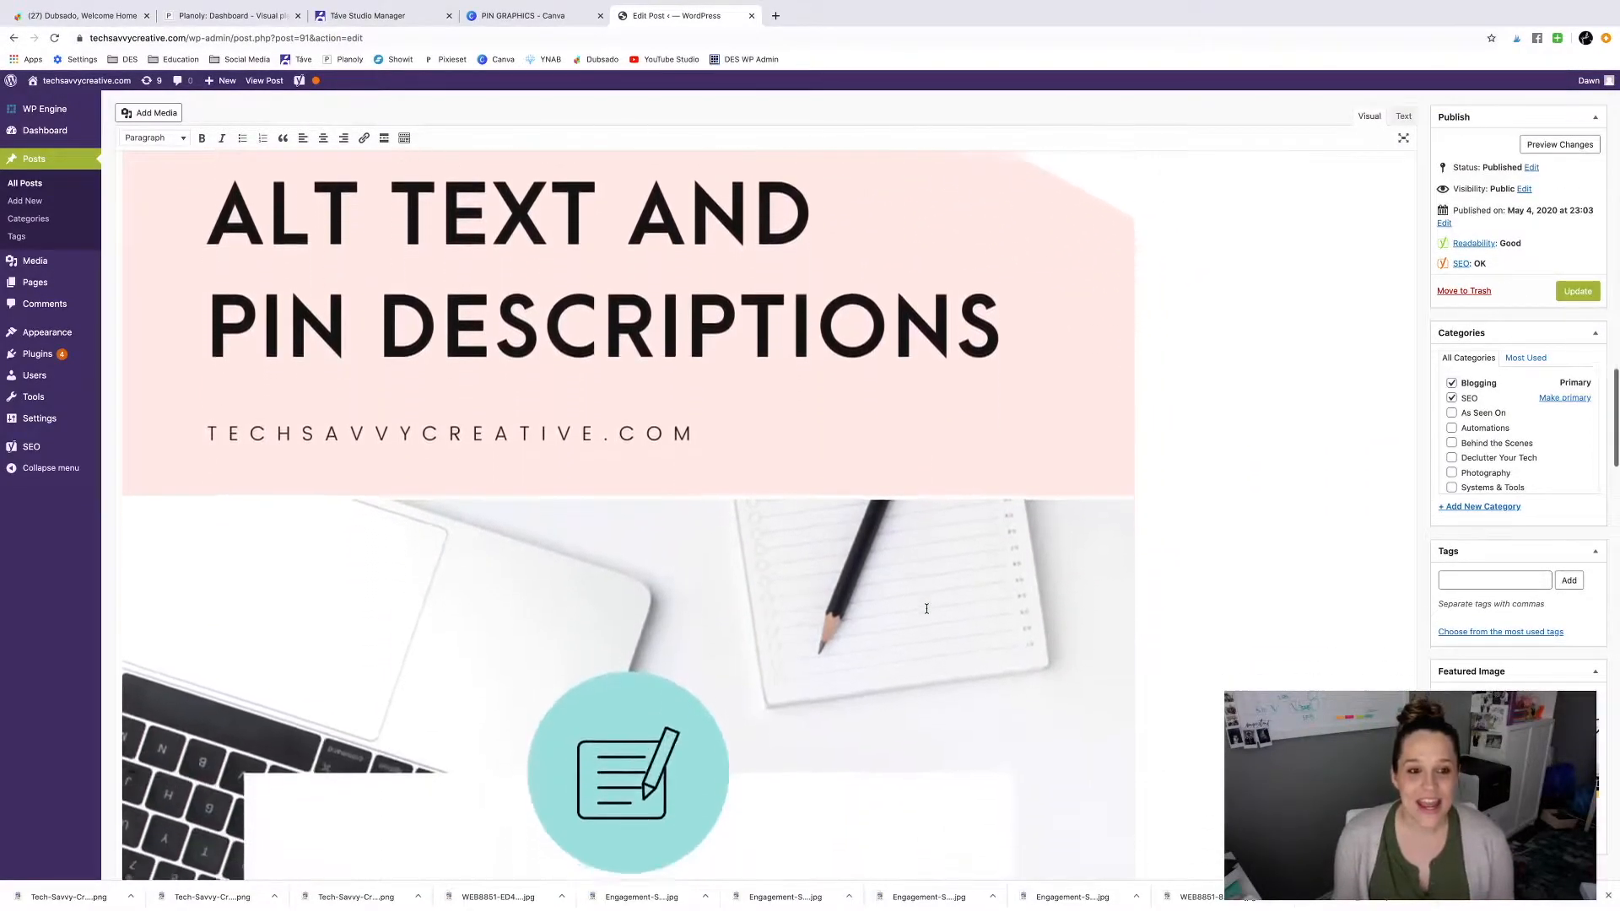
scroll(926, 609, down, 4)
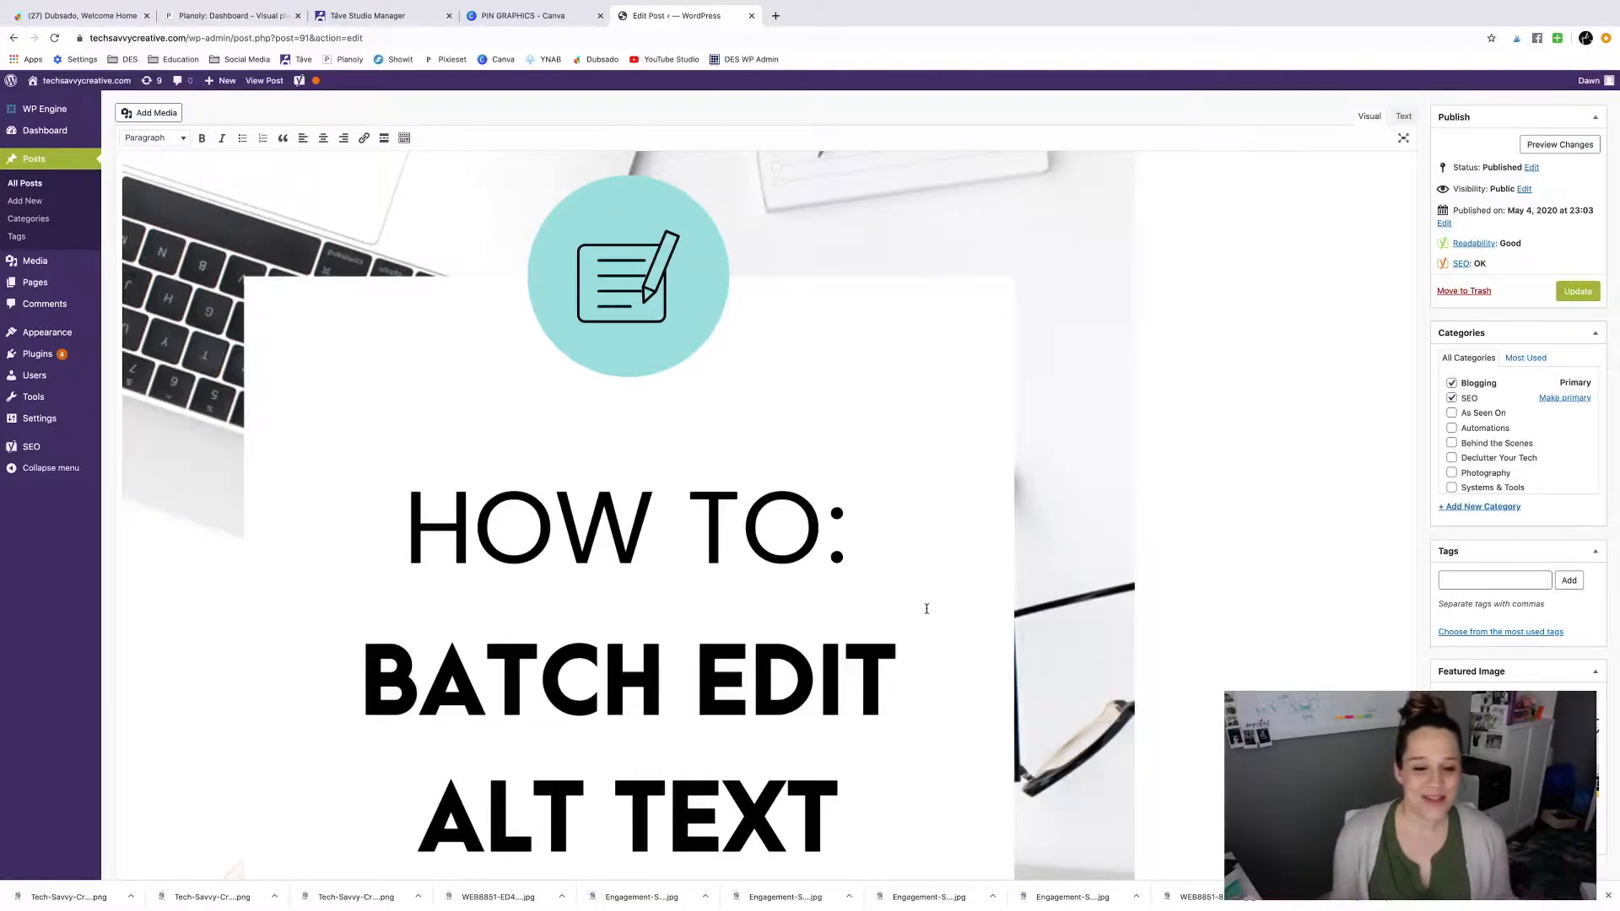
scroll(926, 608, down, 4)
scroll(926, 609, down, 3)
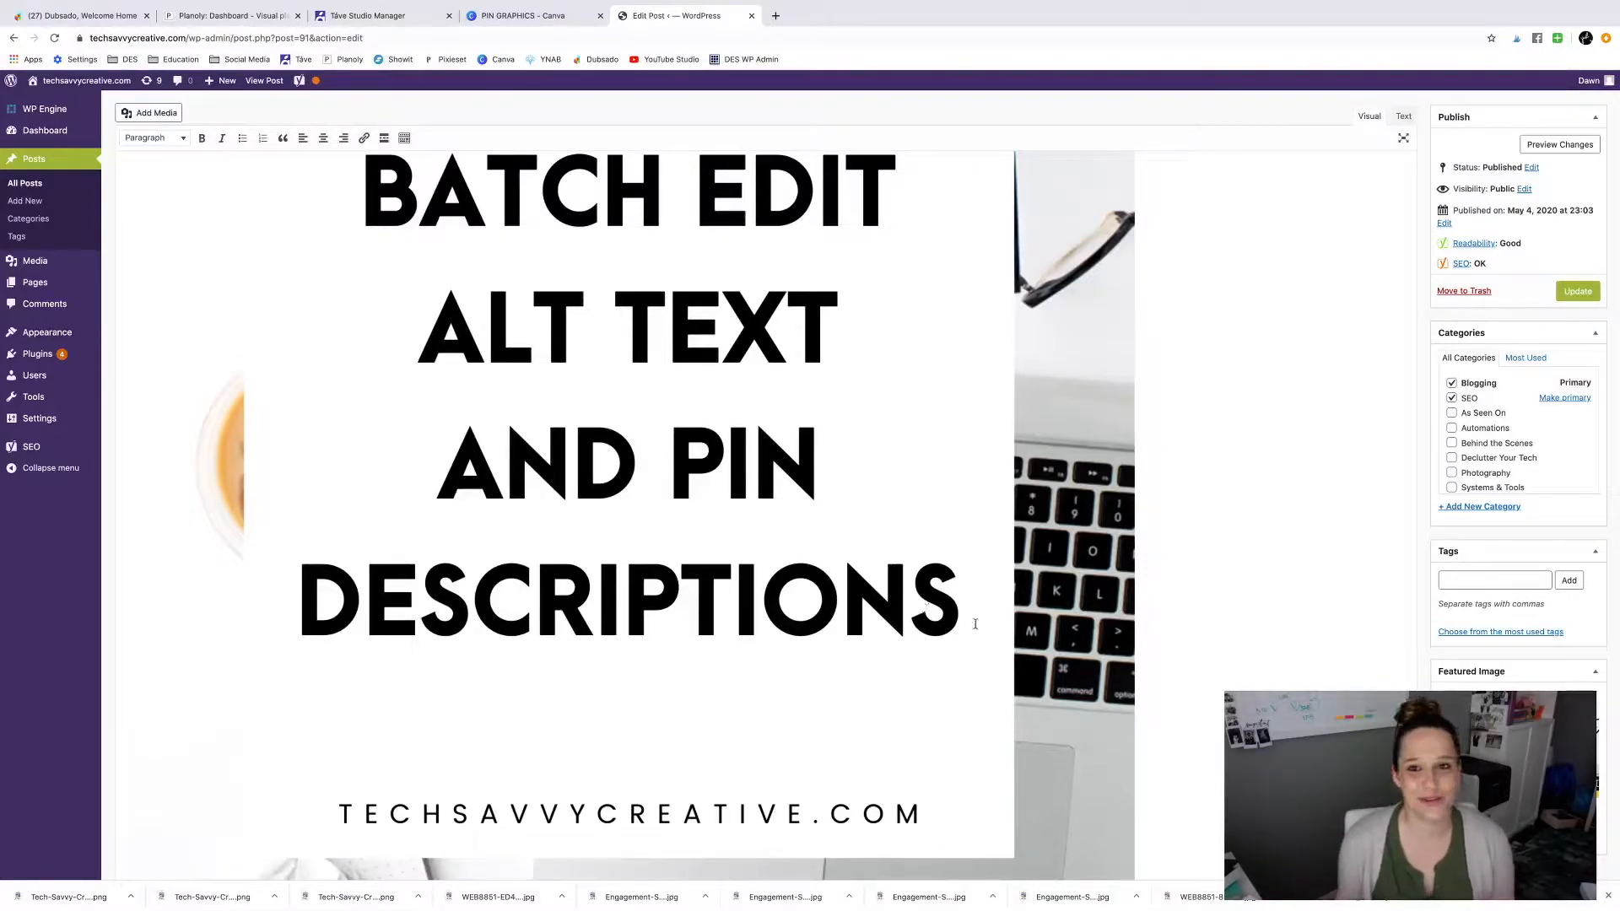
Step: Switch the post editor from the Visual view to the Text view showing its HTML
scroll(970, 606, up, 20)
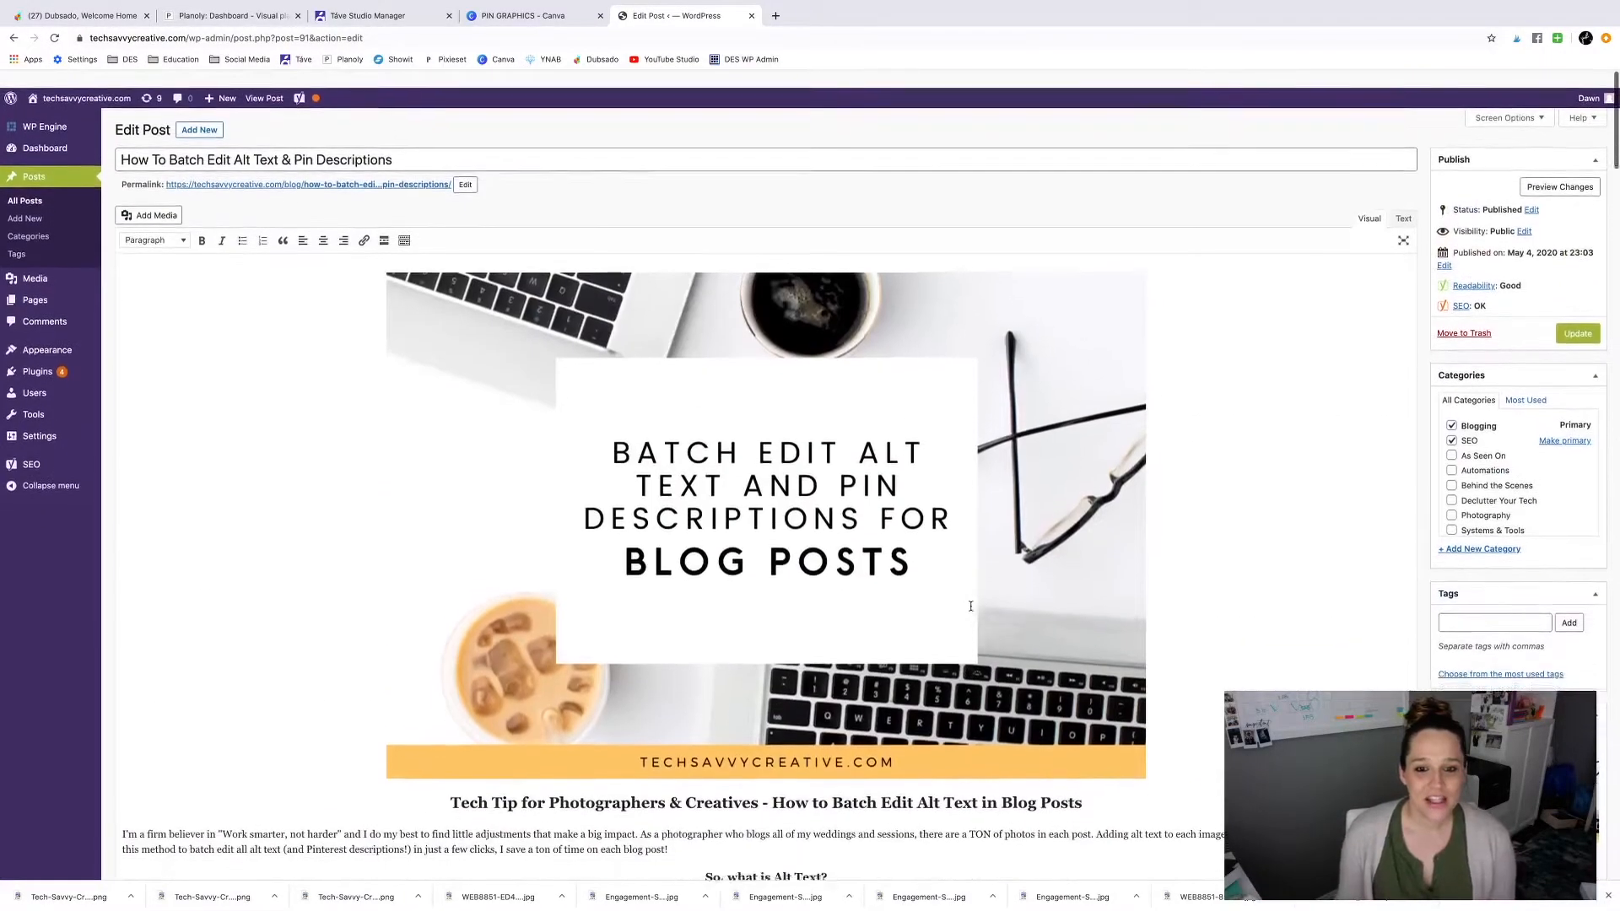
scroll(978, 610, down, 10)
scroll(979, 610, down, 20)
scroll(979, 610, up, 5)
scroll(978, 610, up, 20)
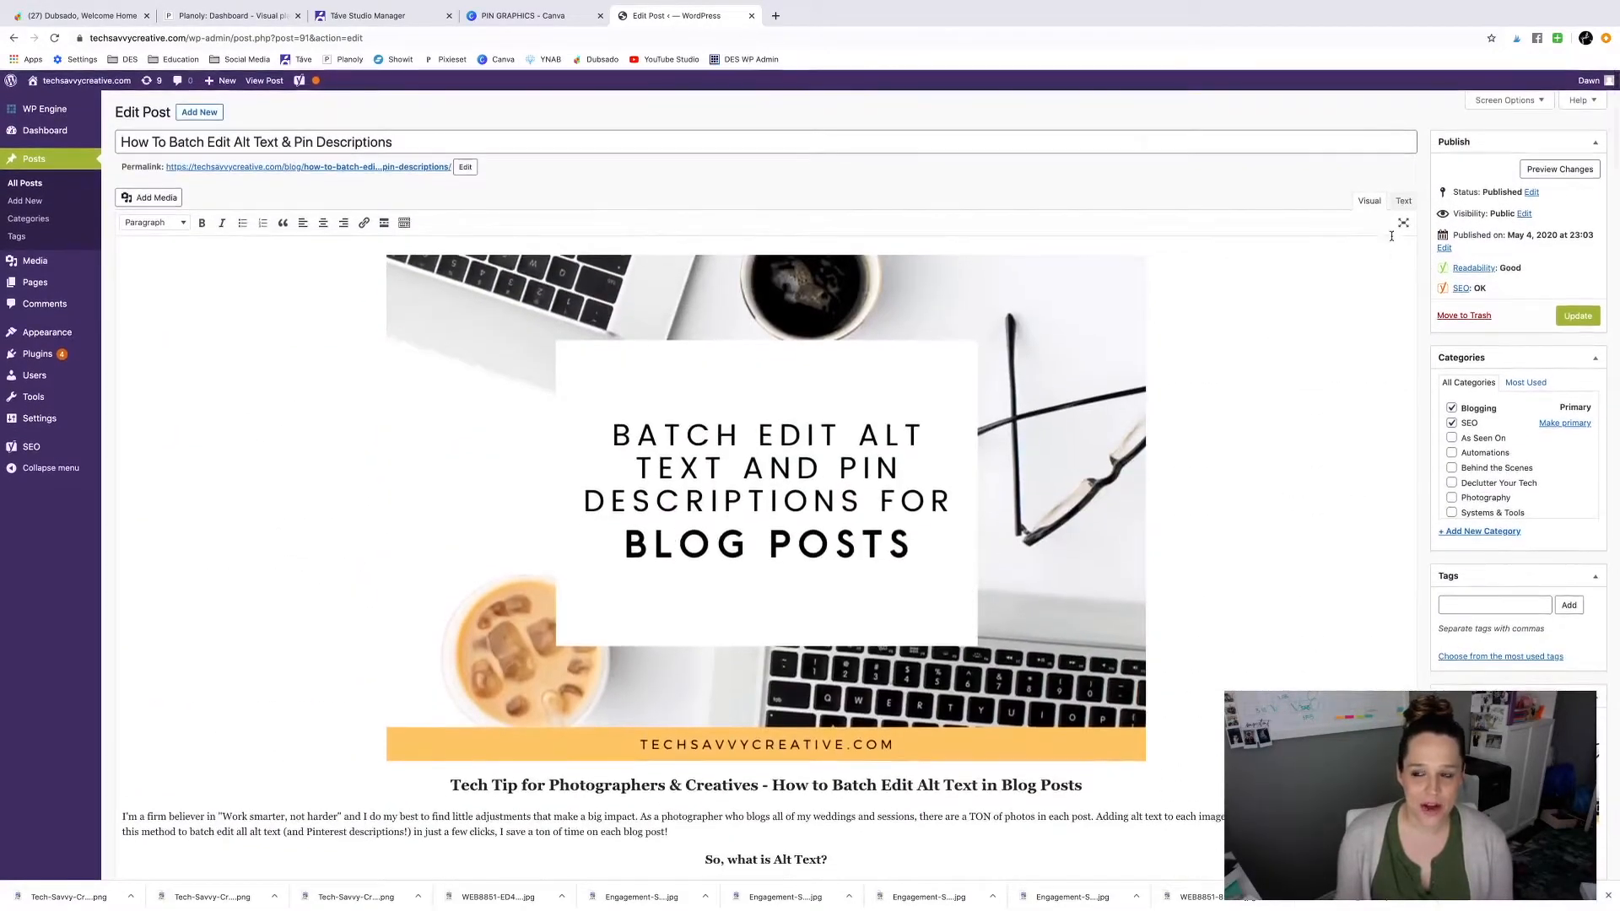
click(1403, 202)
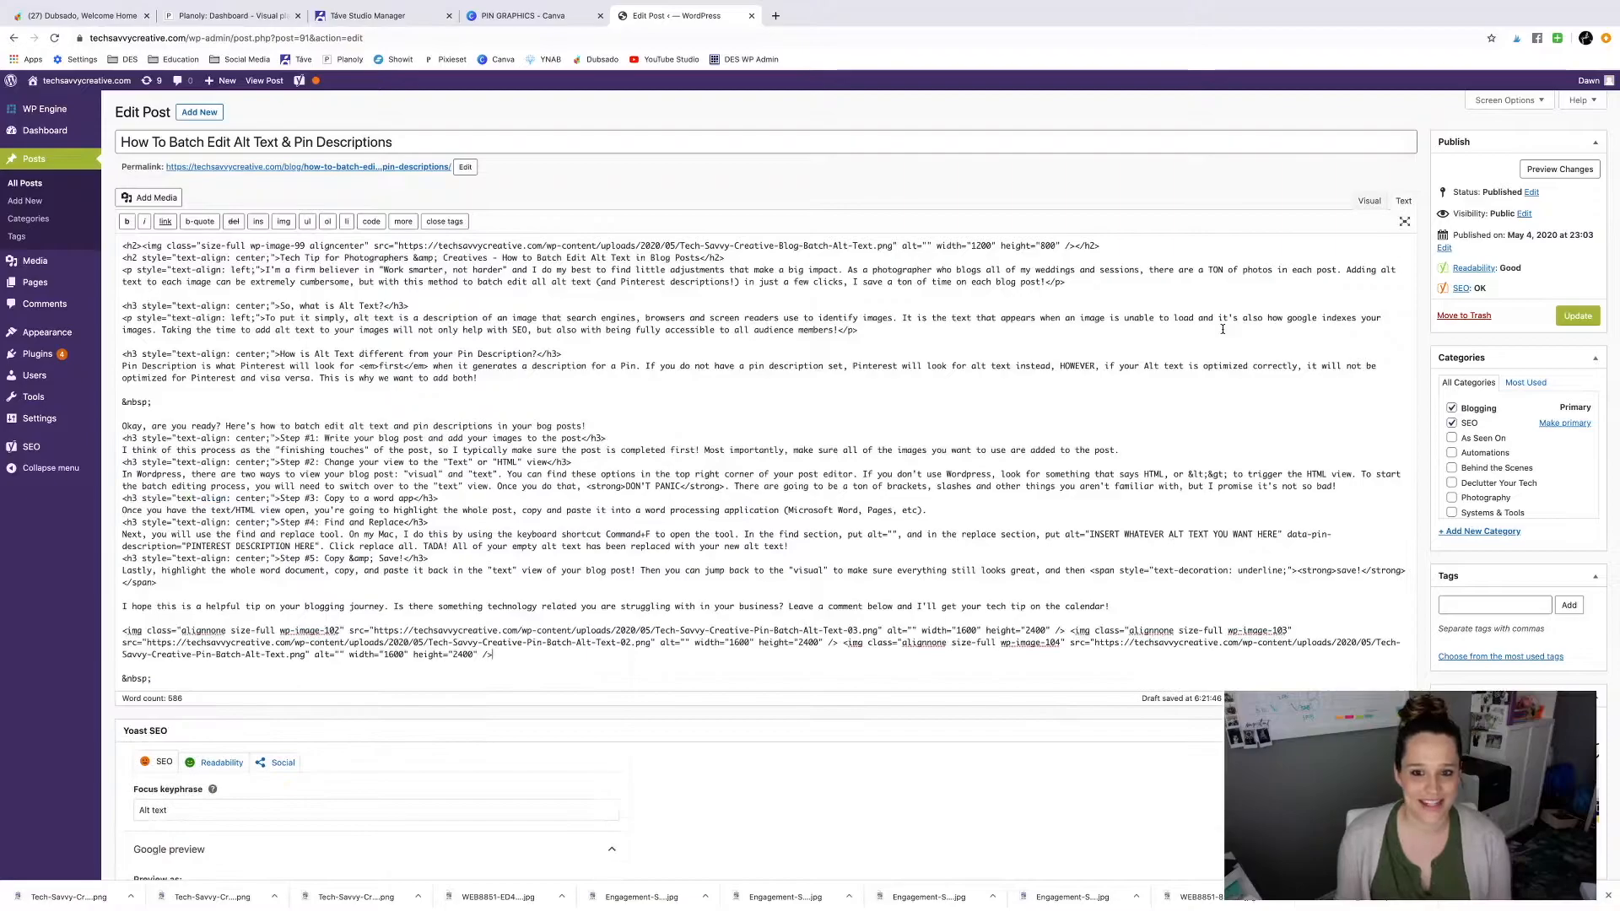
scroll(716, 377, down, 2)
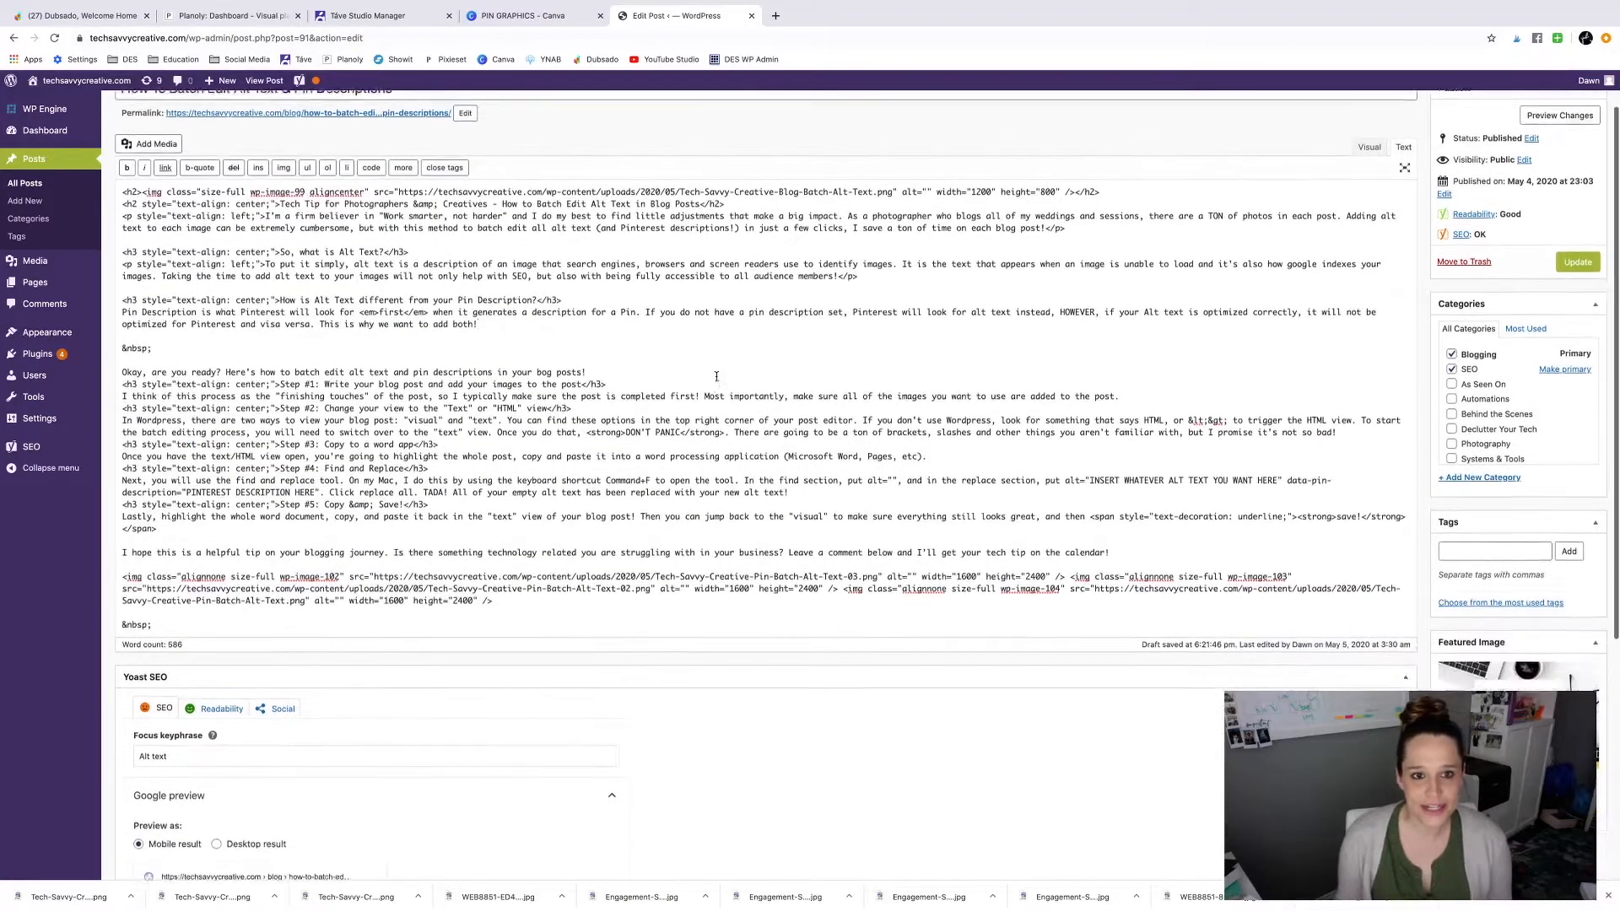
scroll(716, 377, up, 2)
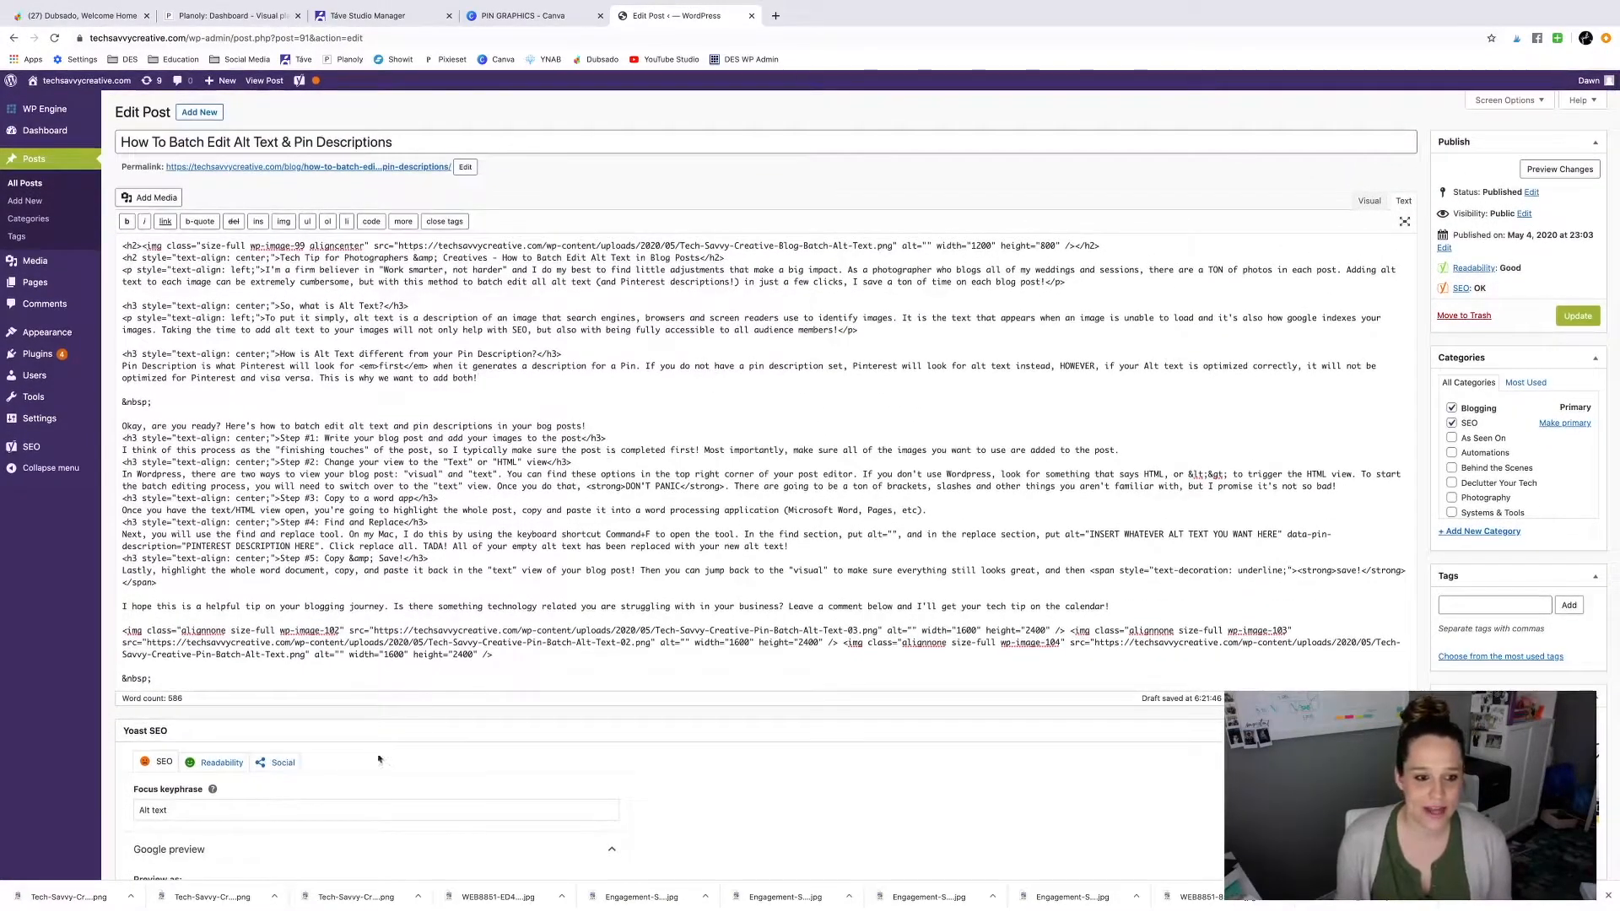
Step: Copy the post's entire HTML code and switch to the desktop
drag(511, 657, 196, 511)
click(264, 541)
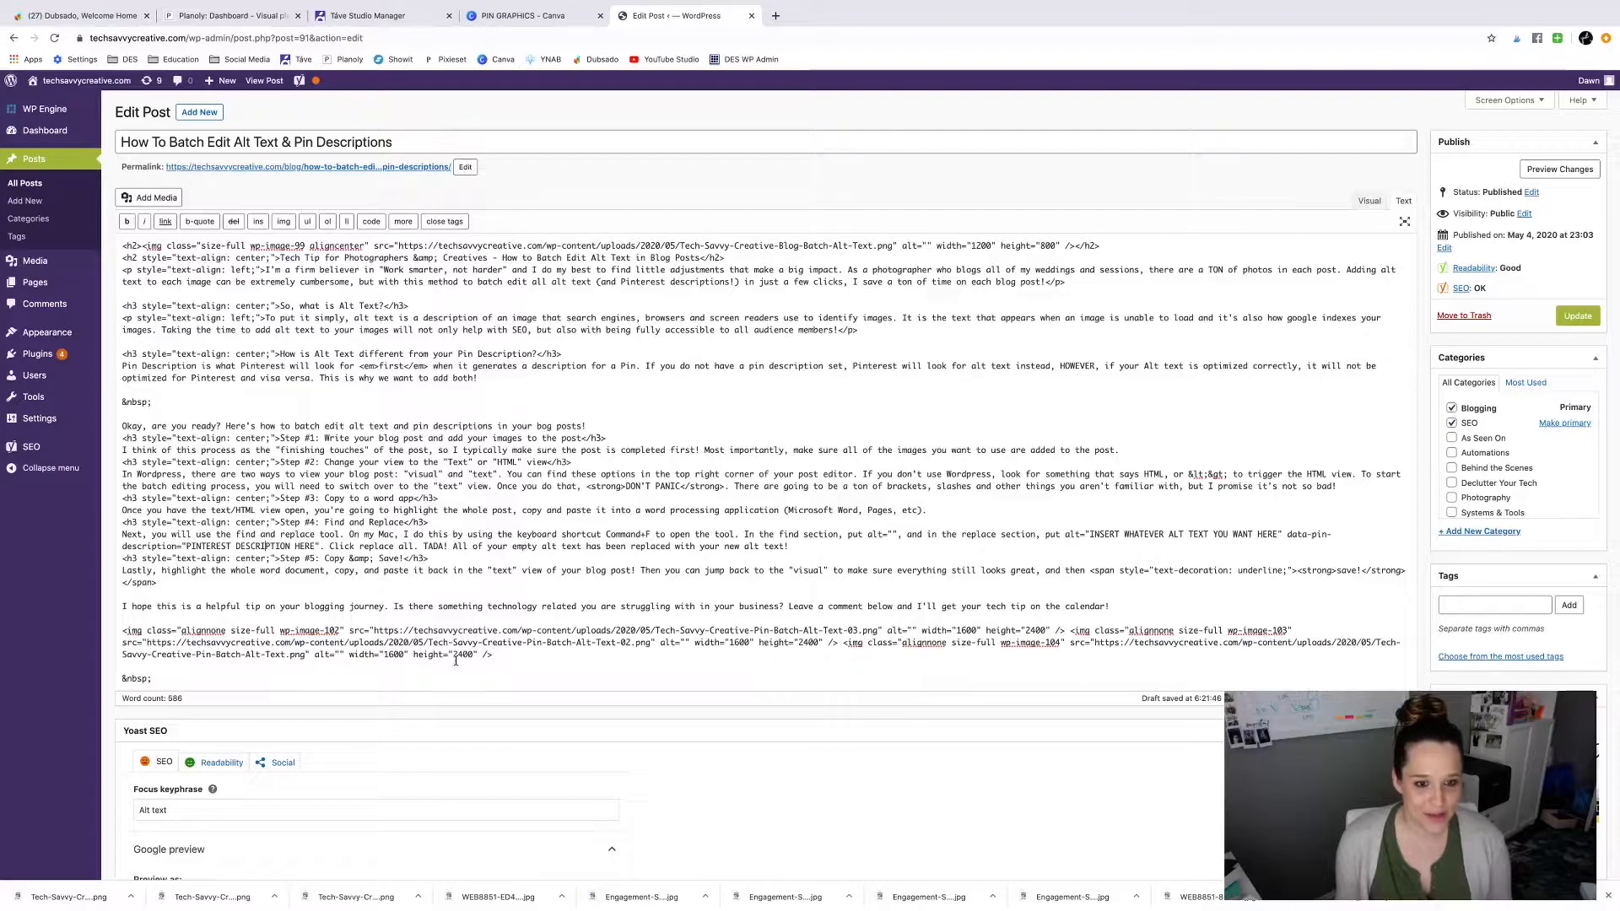
click(528, 660)
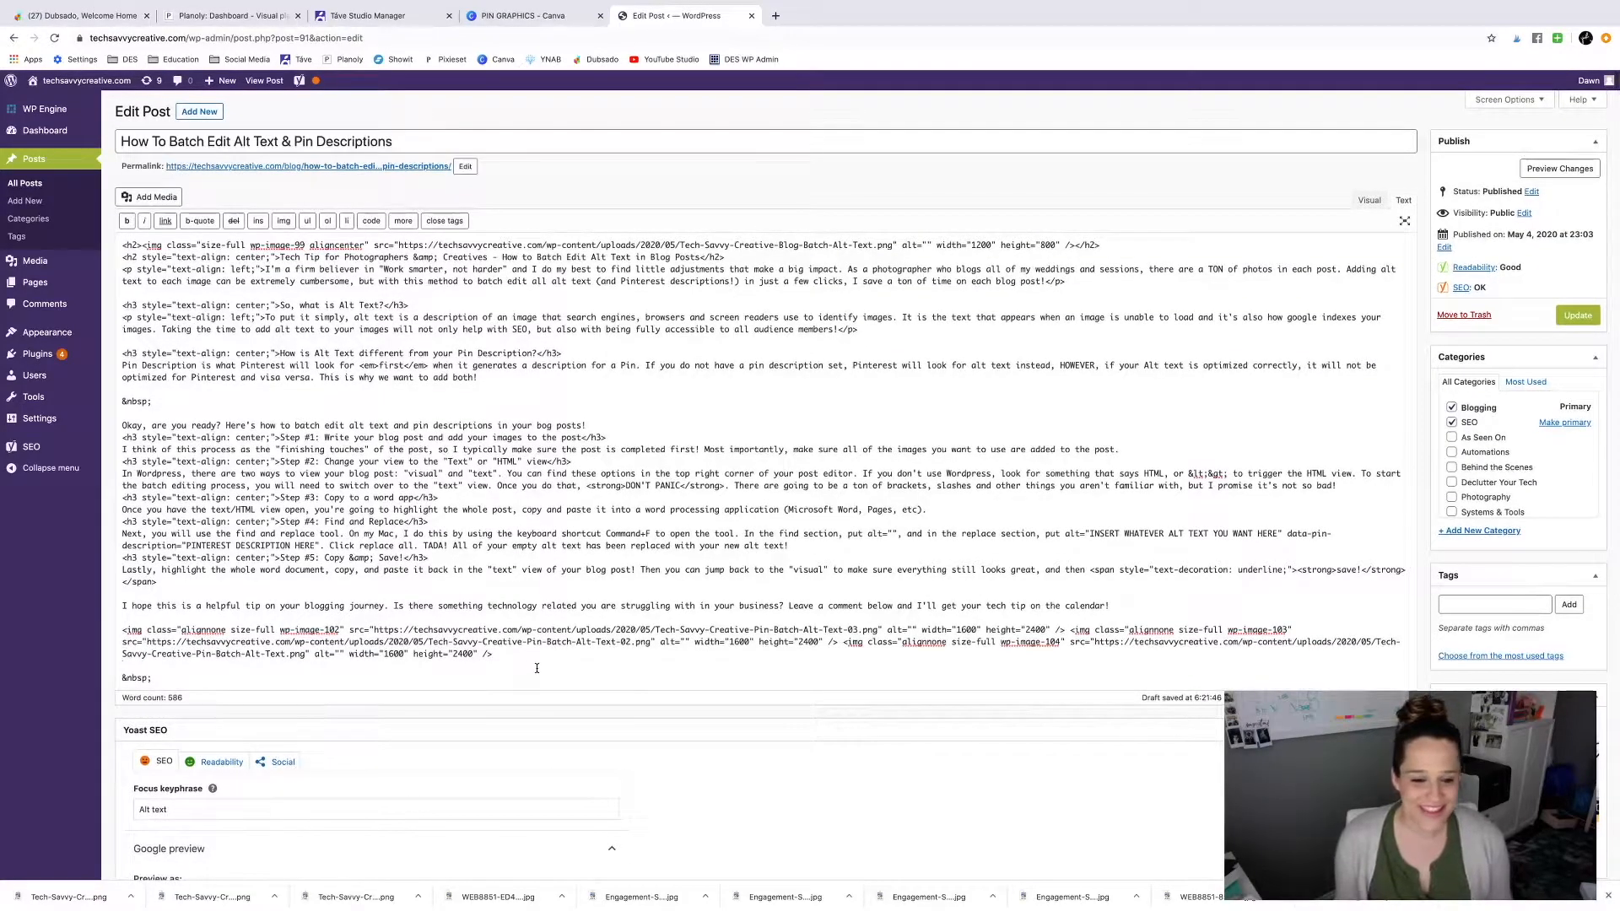
scroll(533, 662, down, 1)
key(super+a)
key(super+c)
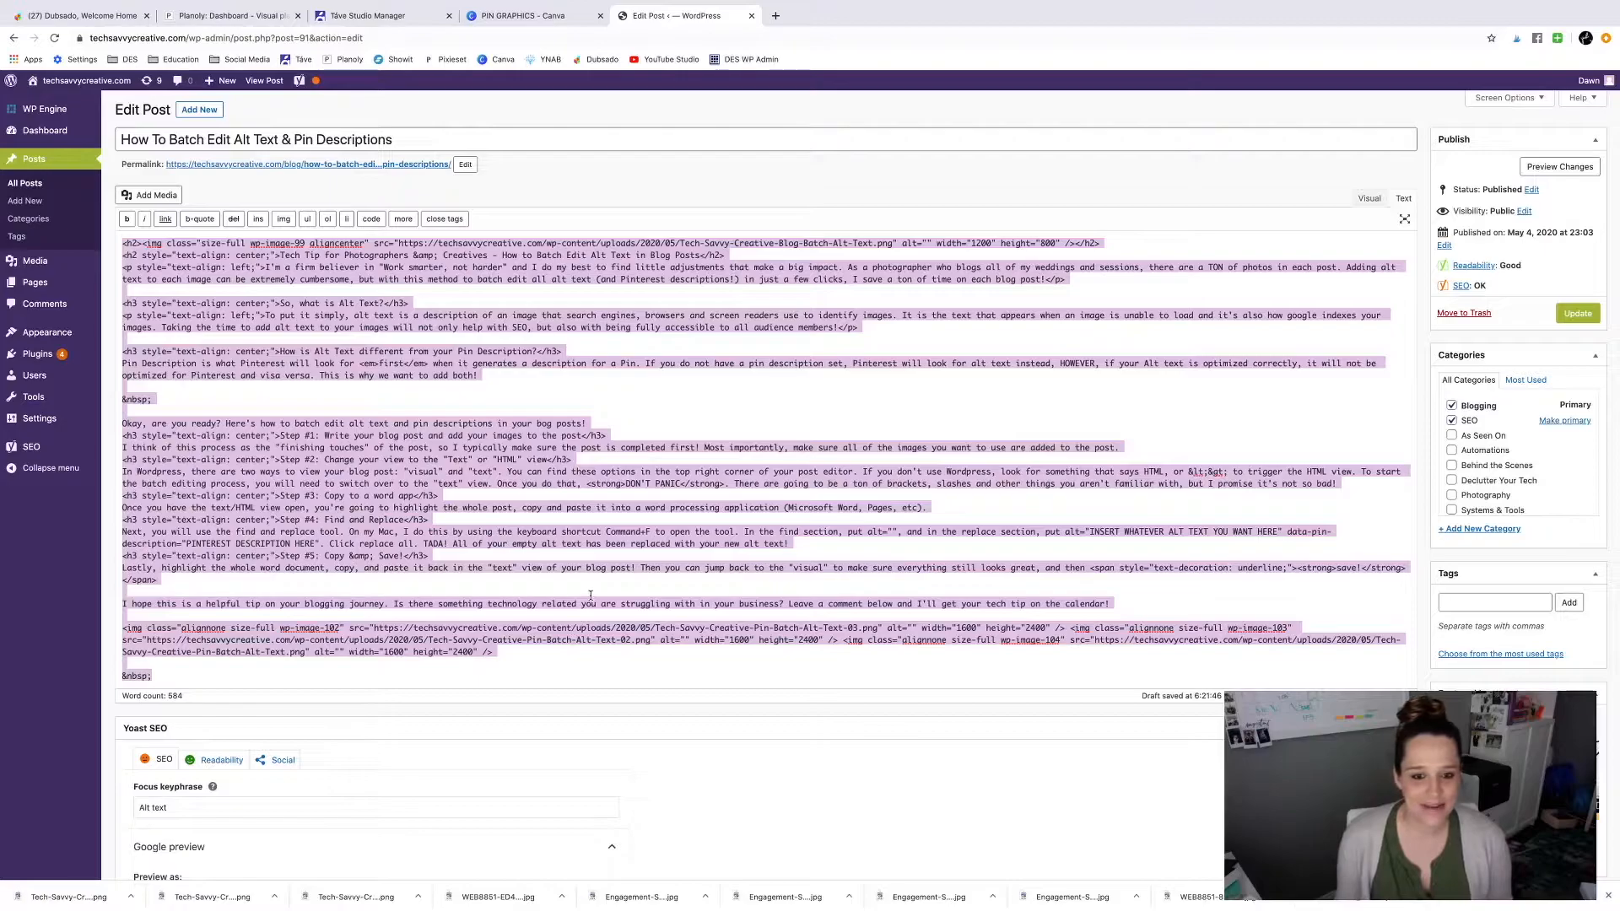
key(ctrl+Left)
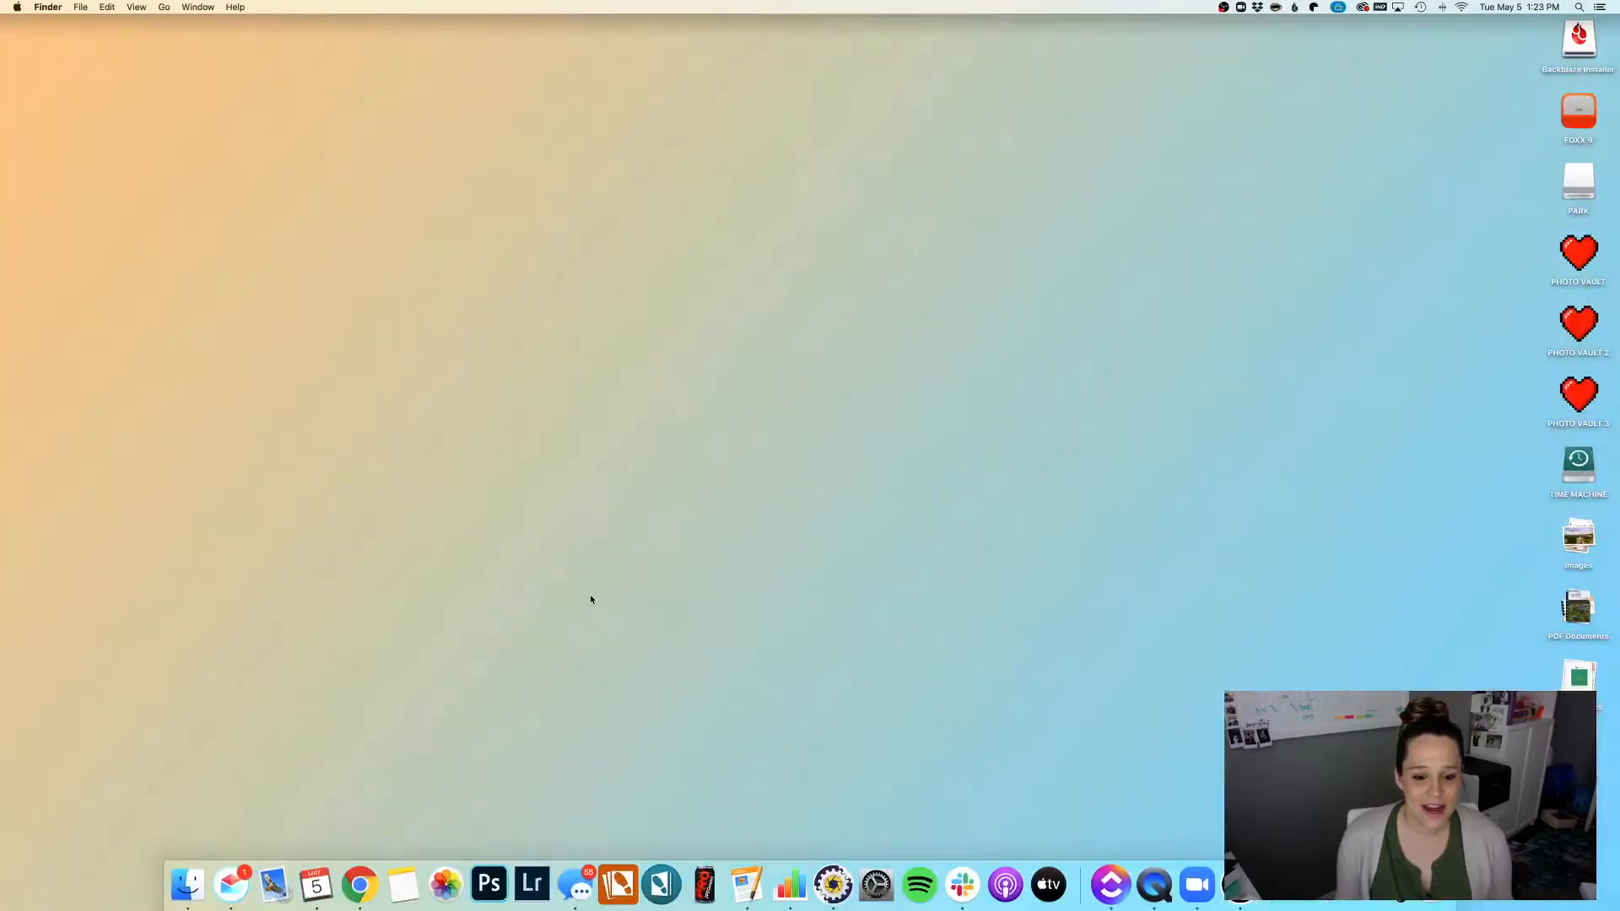
Step: Switch to Pages, close the leftover Find & Replace window and create a new blank document
click(750, 894)
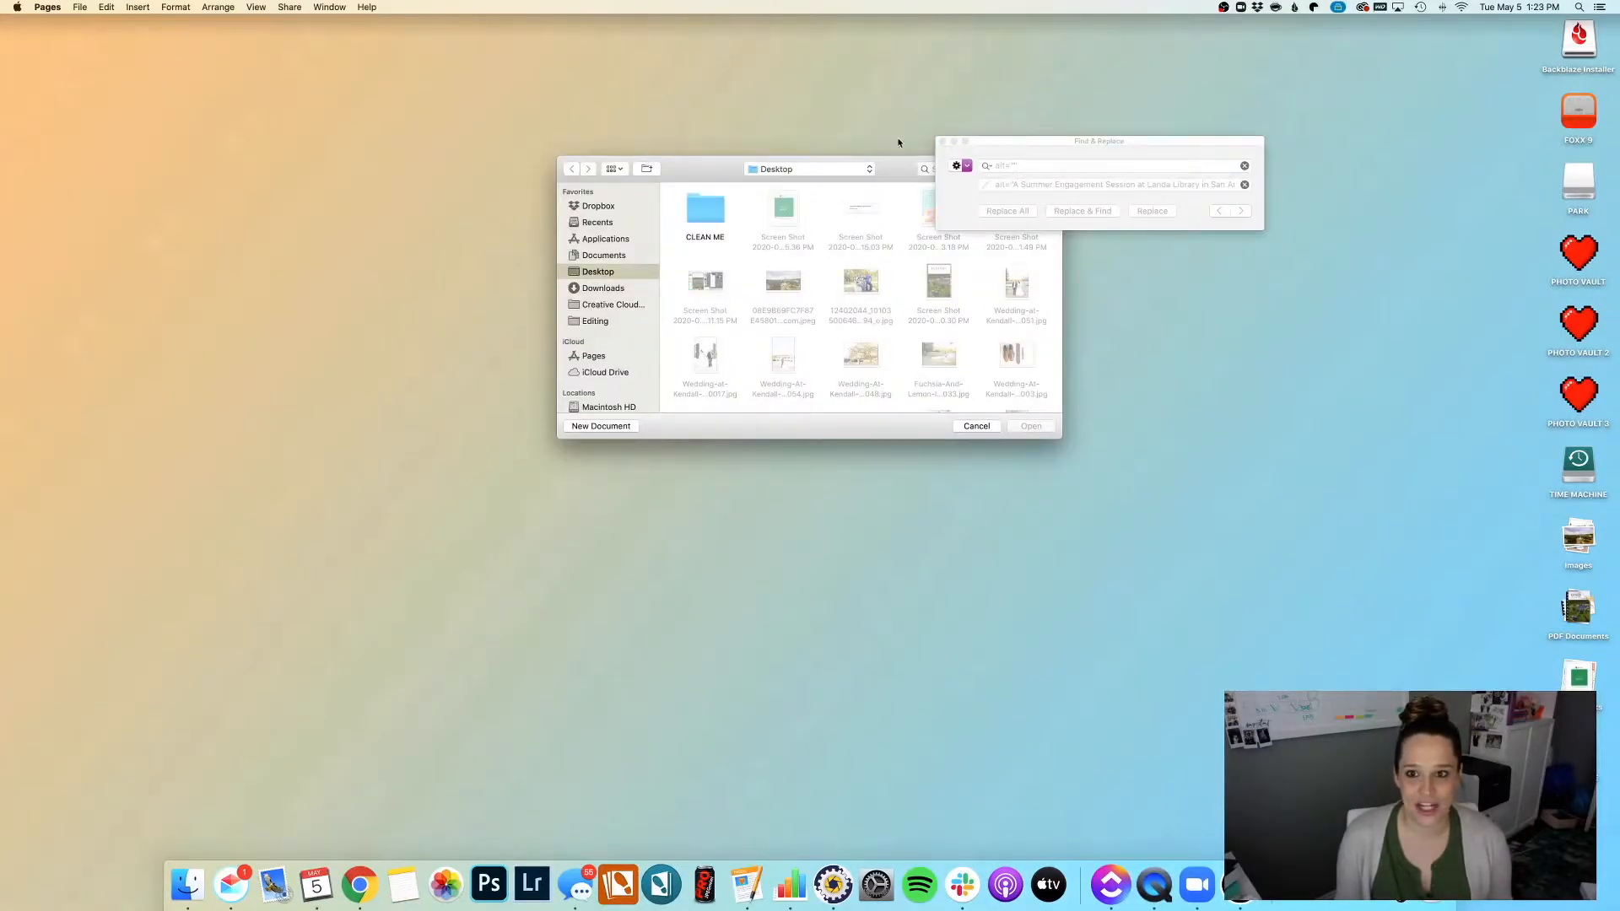
click(942, 141)
click(601, 427)
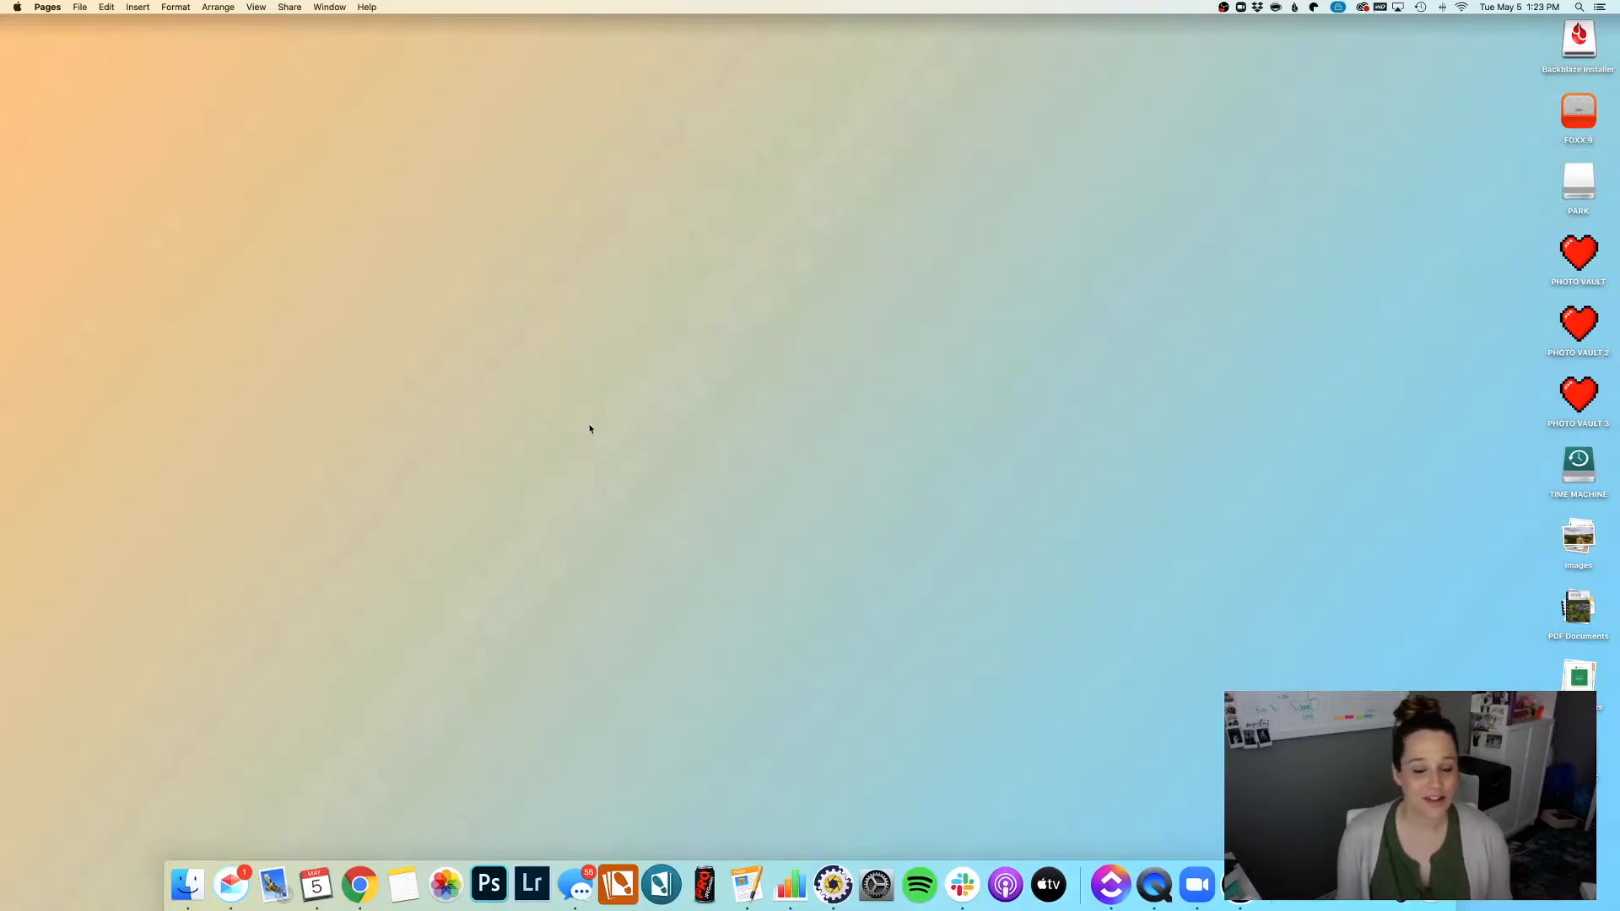
double_click(785, 293)
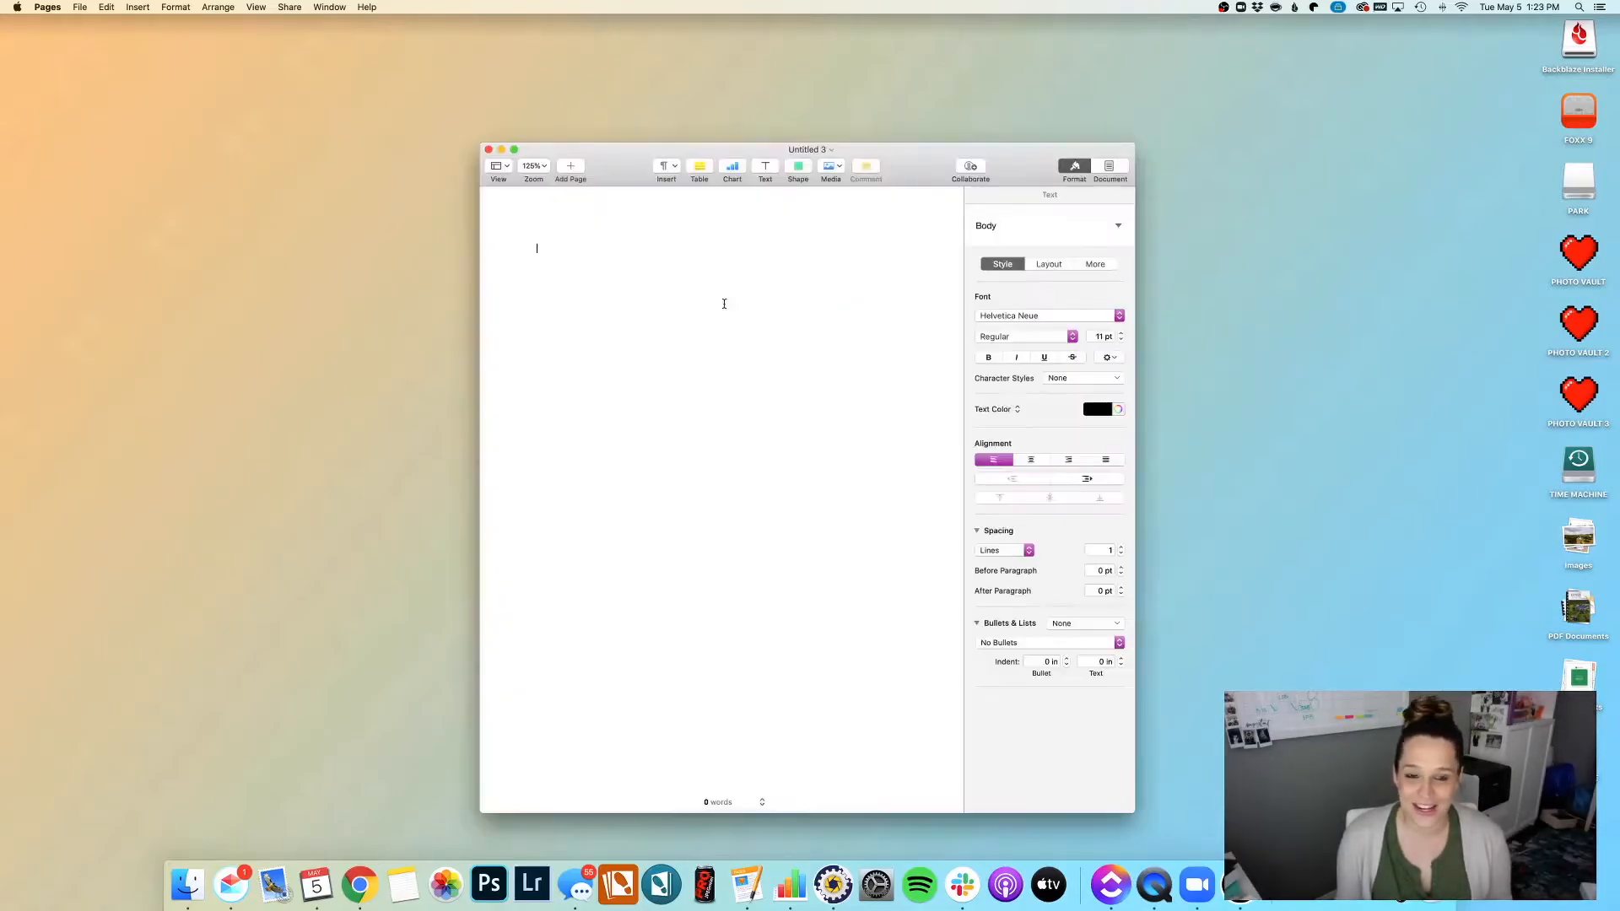
drag(646, 163, 542, 94)
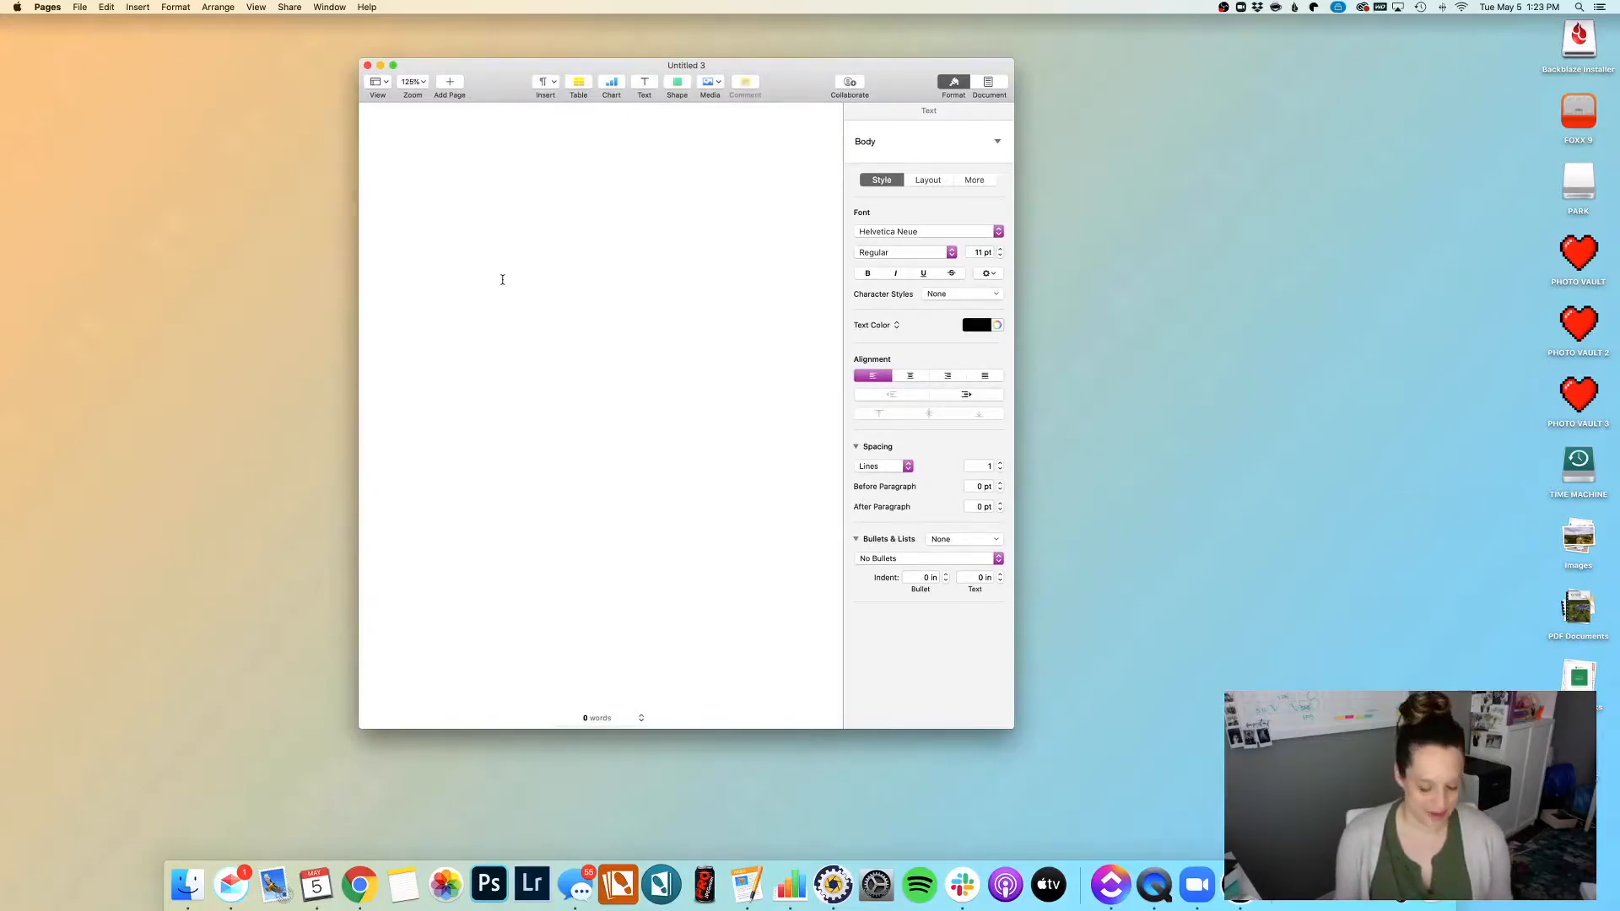
Step: Paste the copied post HTML into the blank document and look it over from start to end
key(super+v)
scroll(524, 287, up, 10)
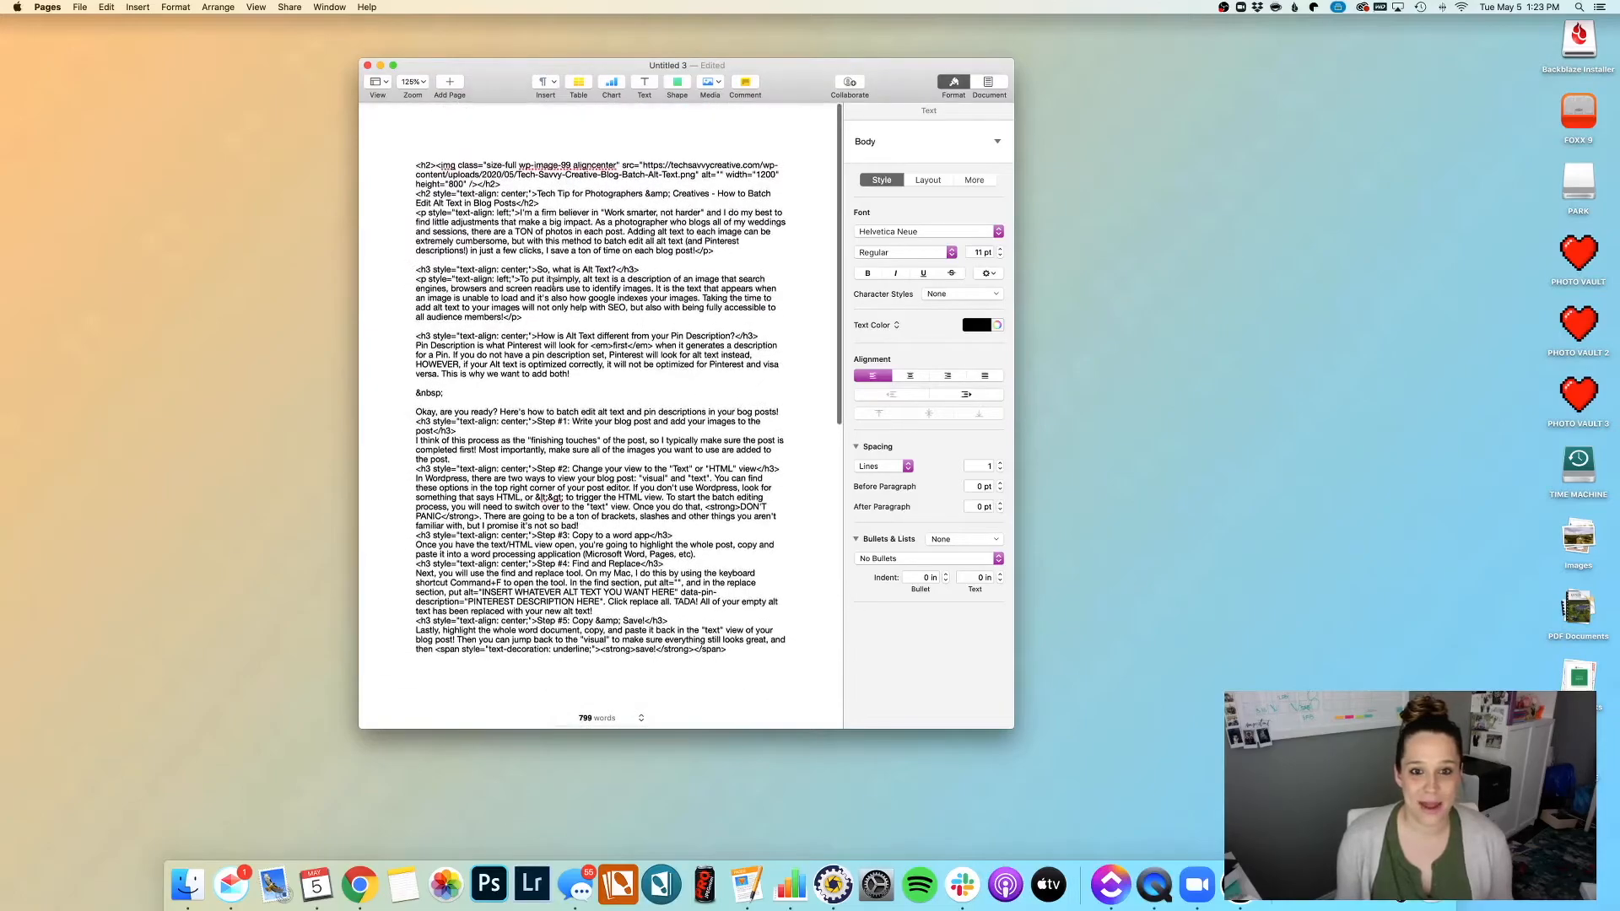
scroll(541, 297, down, 10)
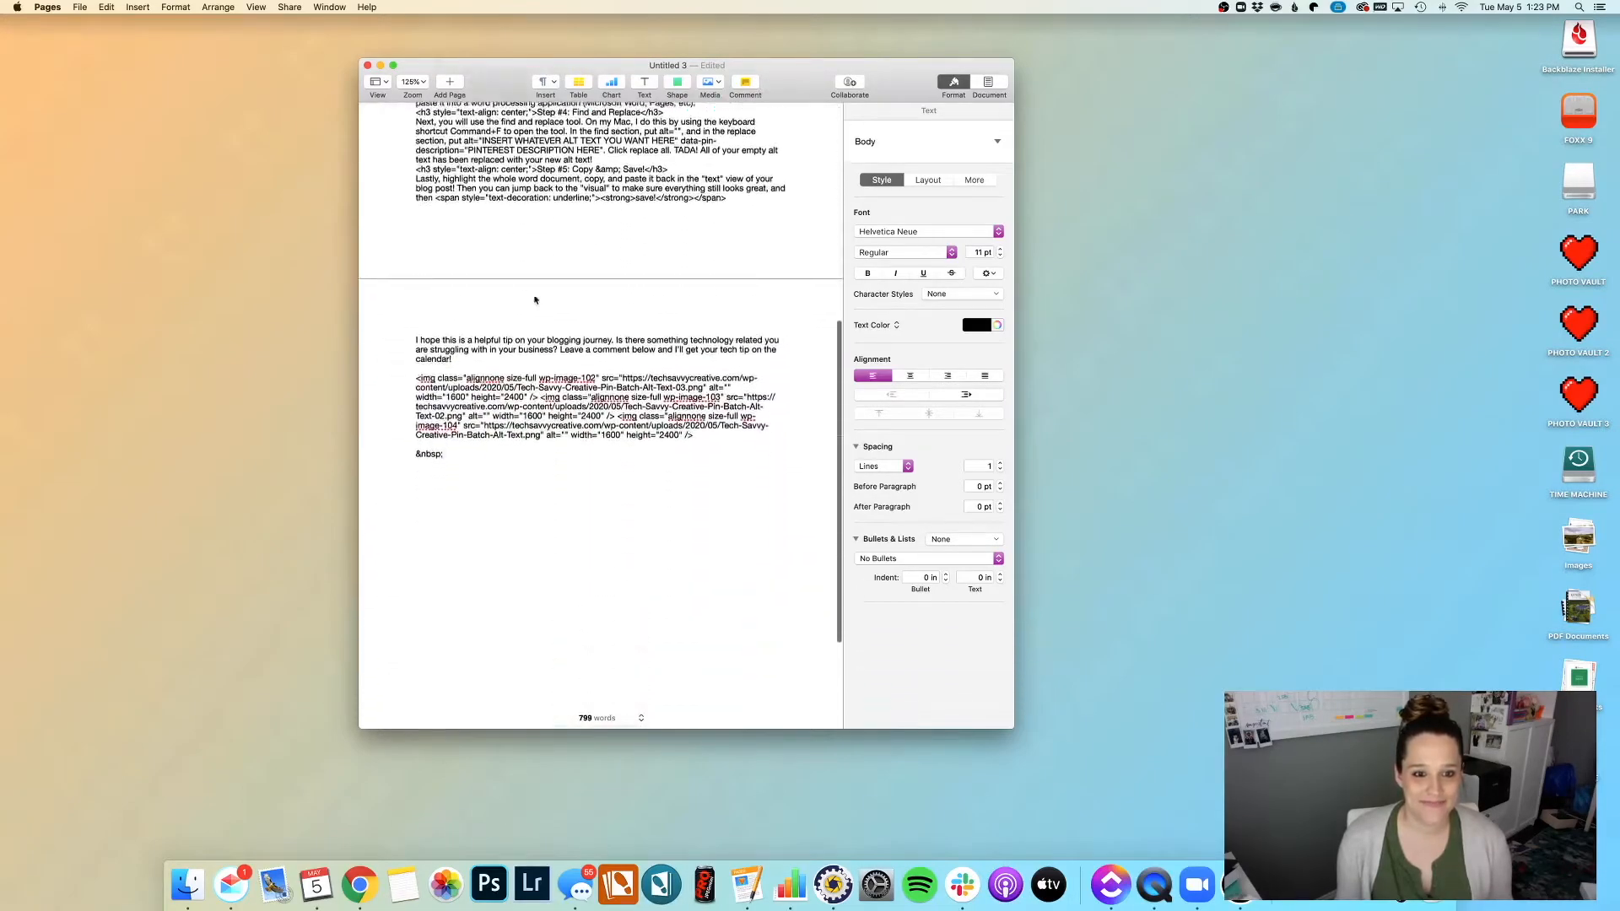
scroll(534, 299, up, 8)
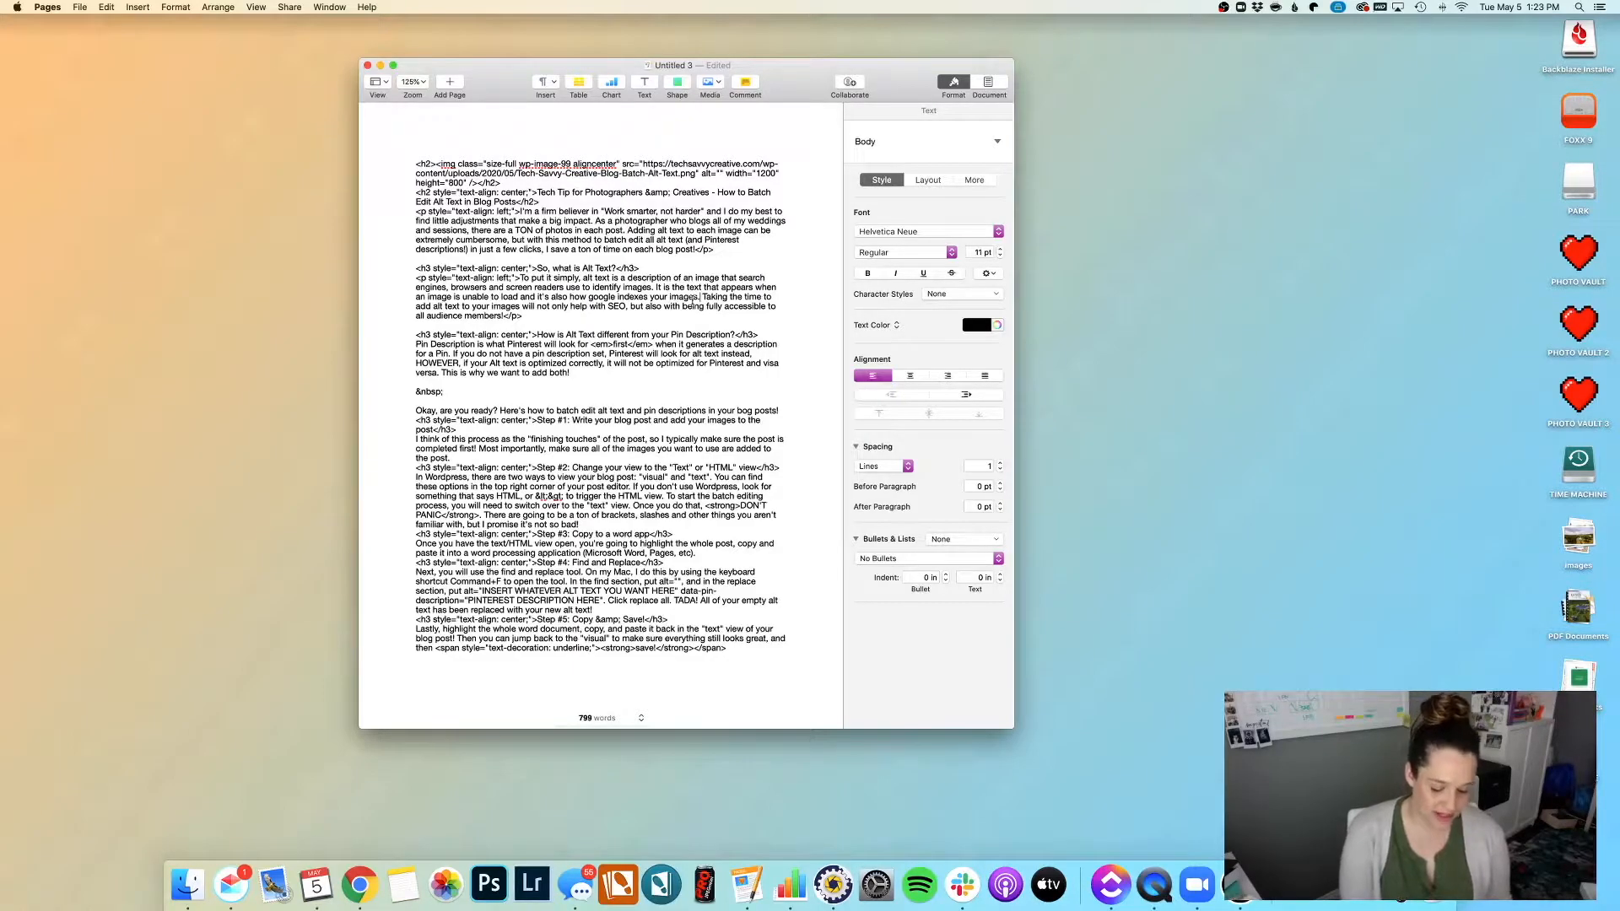
Step: Open Find & Replace, clear the old replacement text and search the document for alt=""
key(super+f)
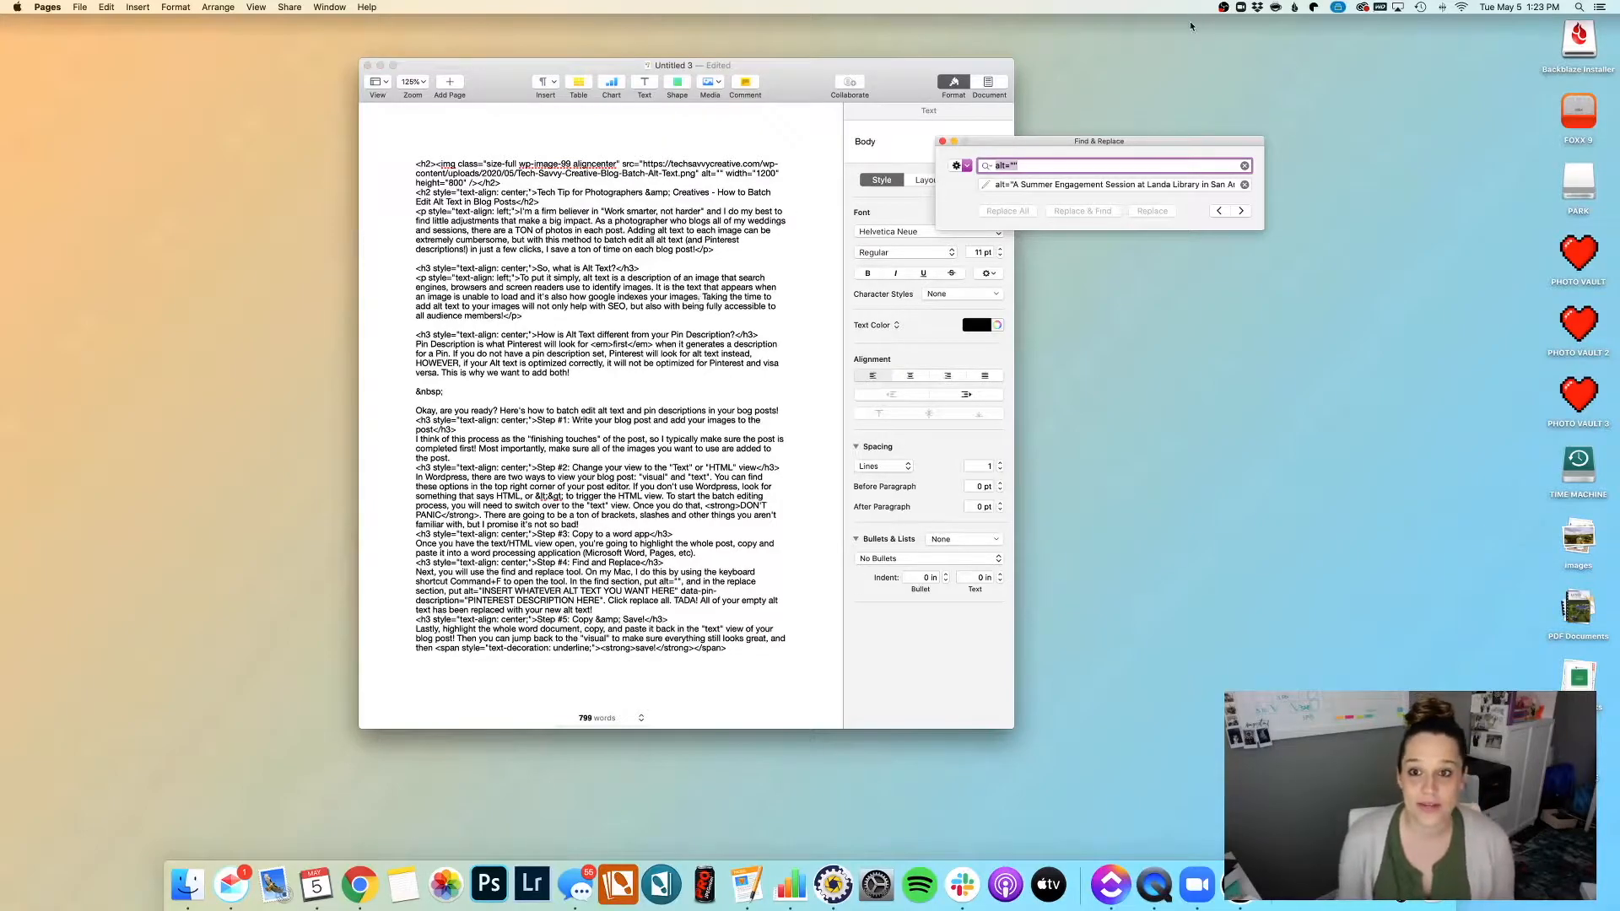
click(1041, 181)
key(super+a)
key(BackSpace)
click(1036, 166)
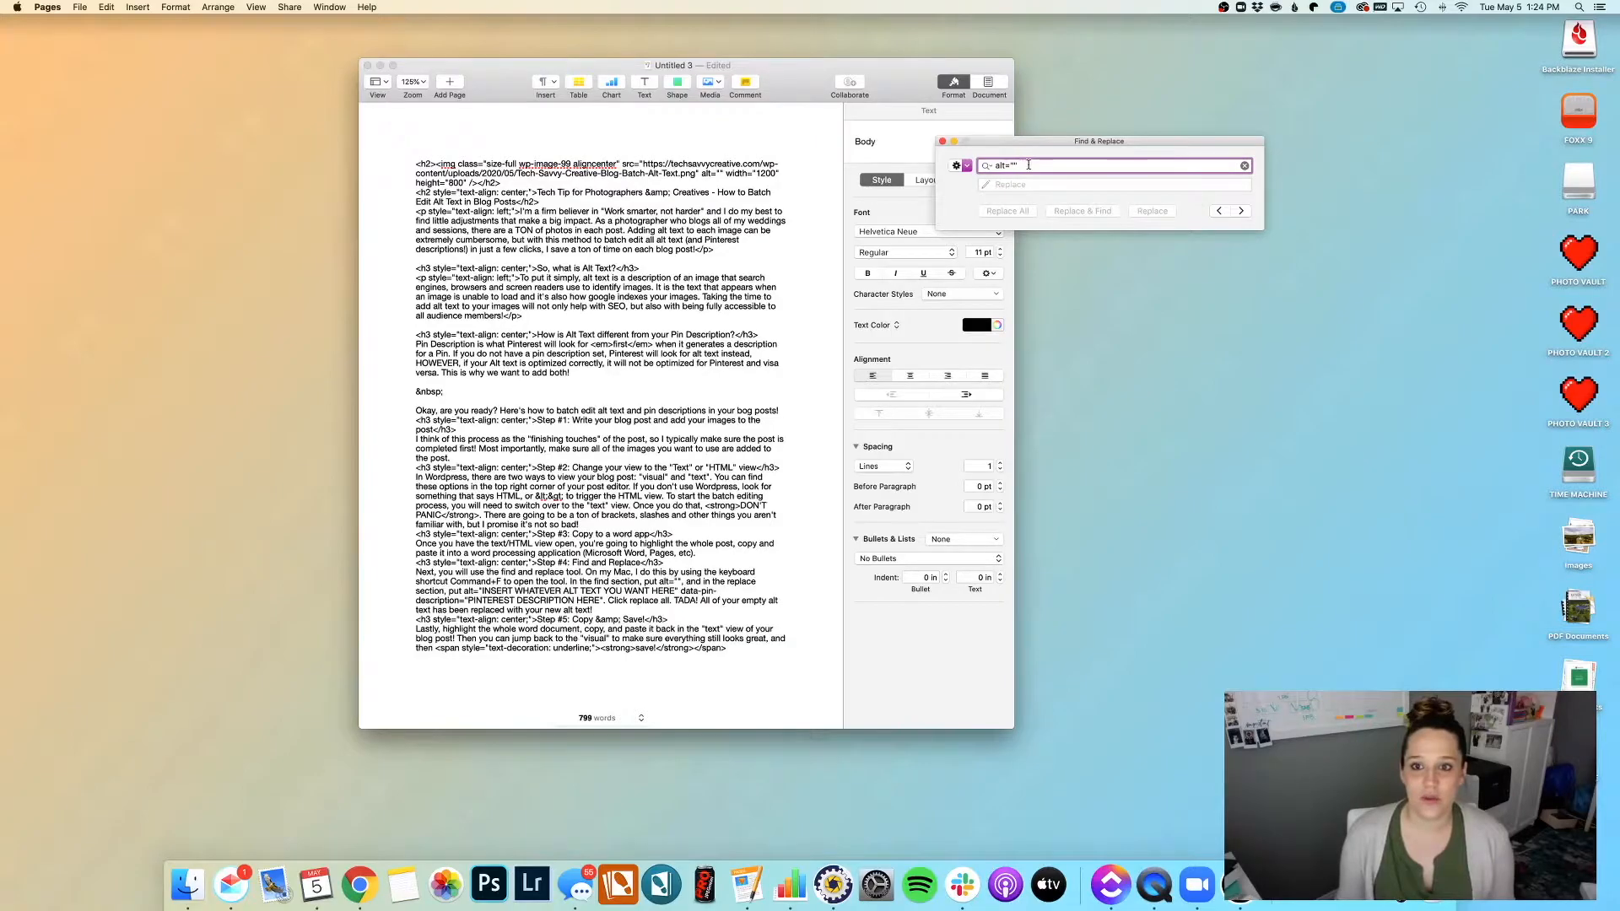
click(993, 168)
click(1009, 166)
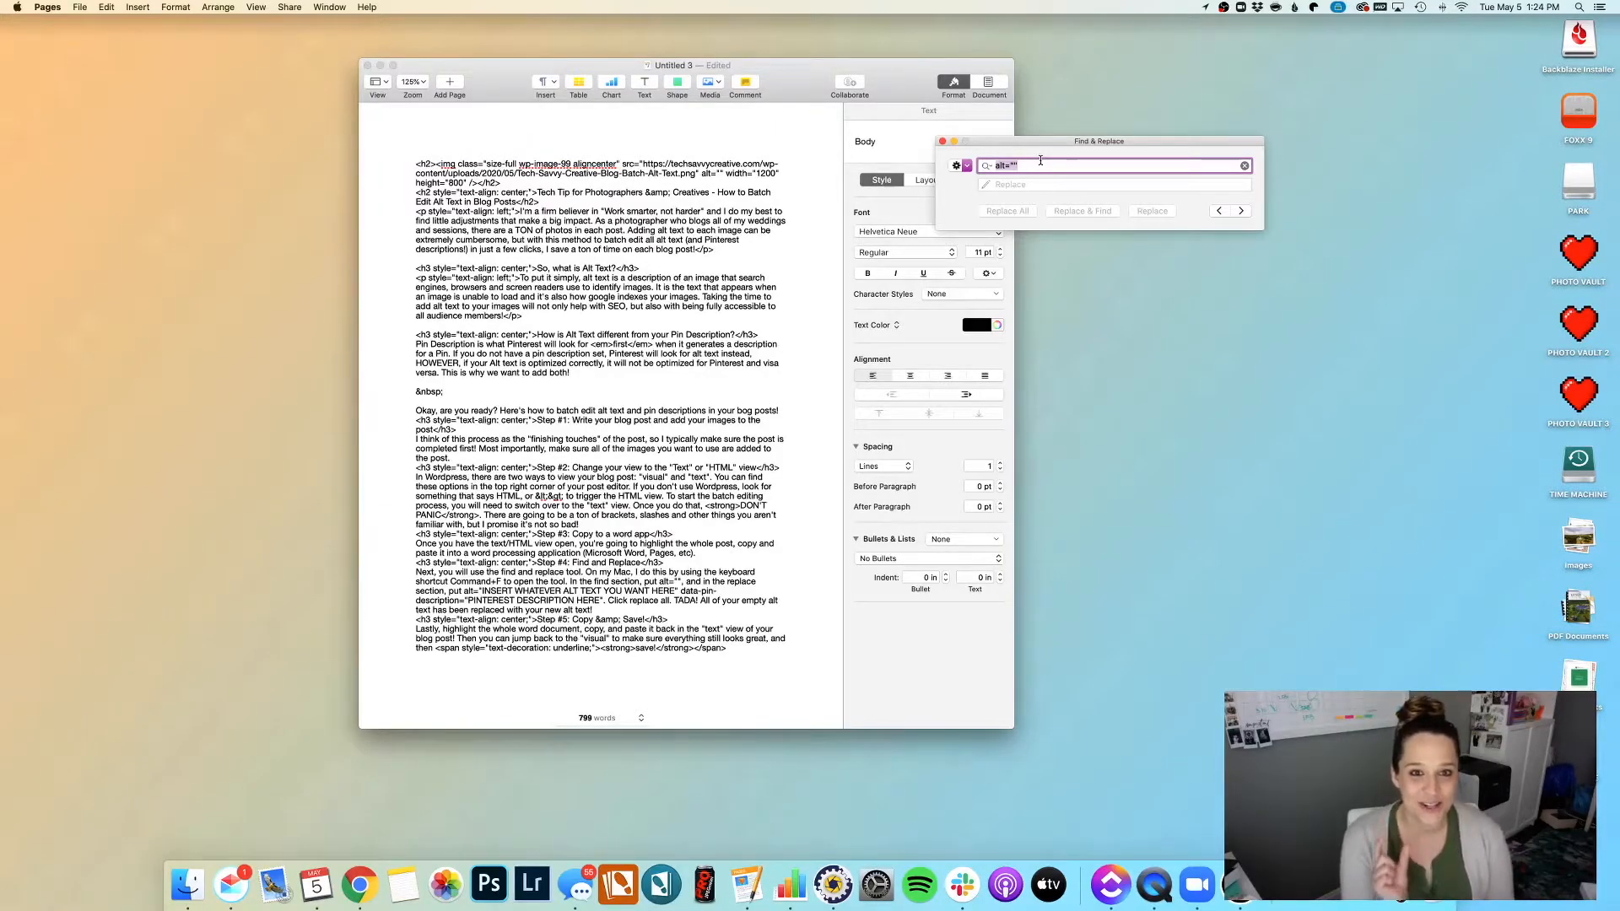
key(Return)
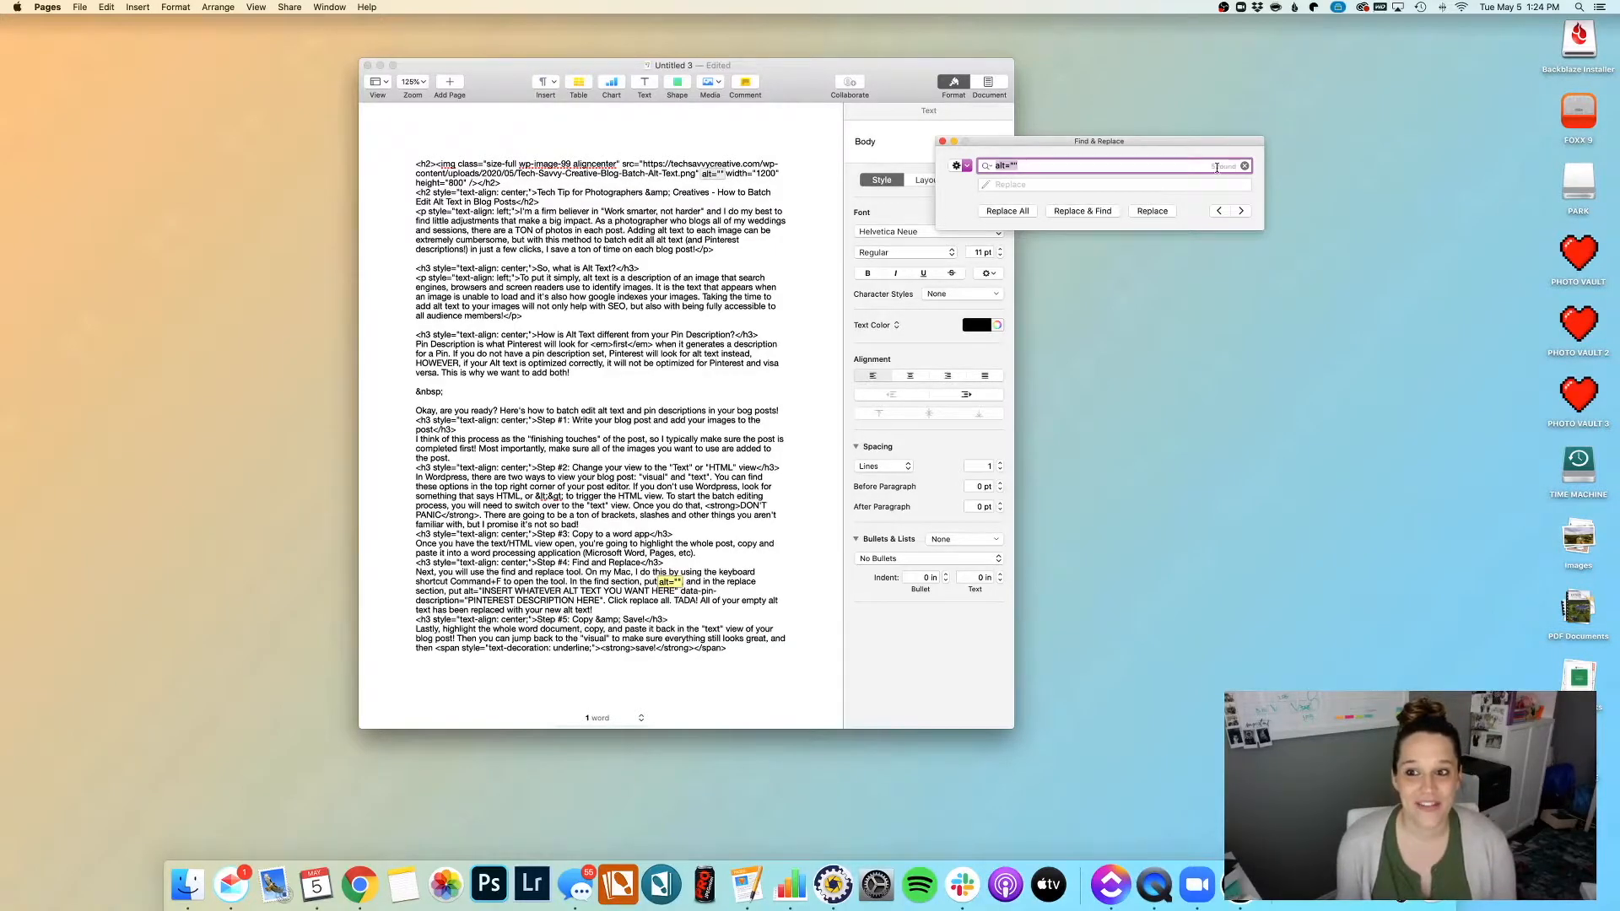
Step: Examine the alt="" matches in the header image, the instructions and the three pin images
scroll(677, 488, down, 5)
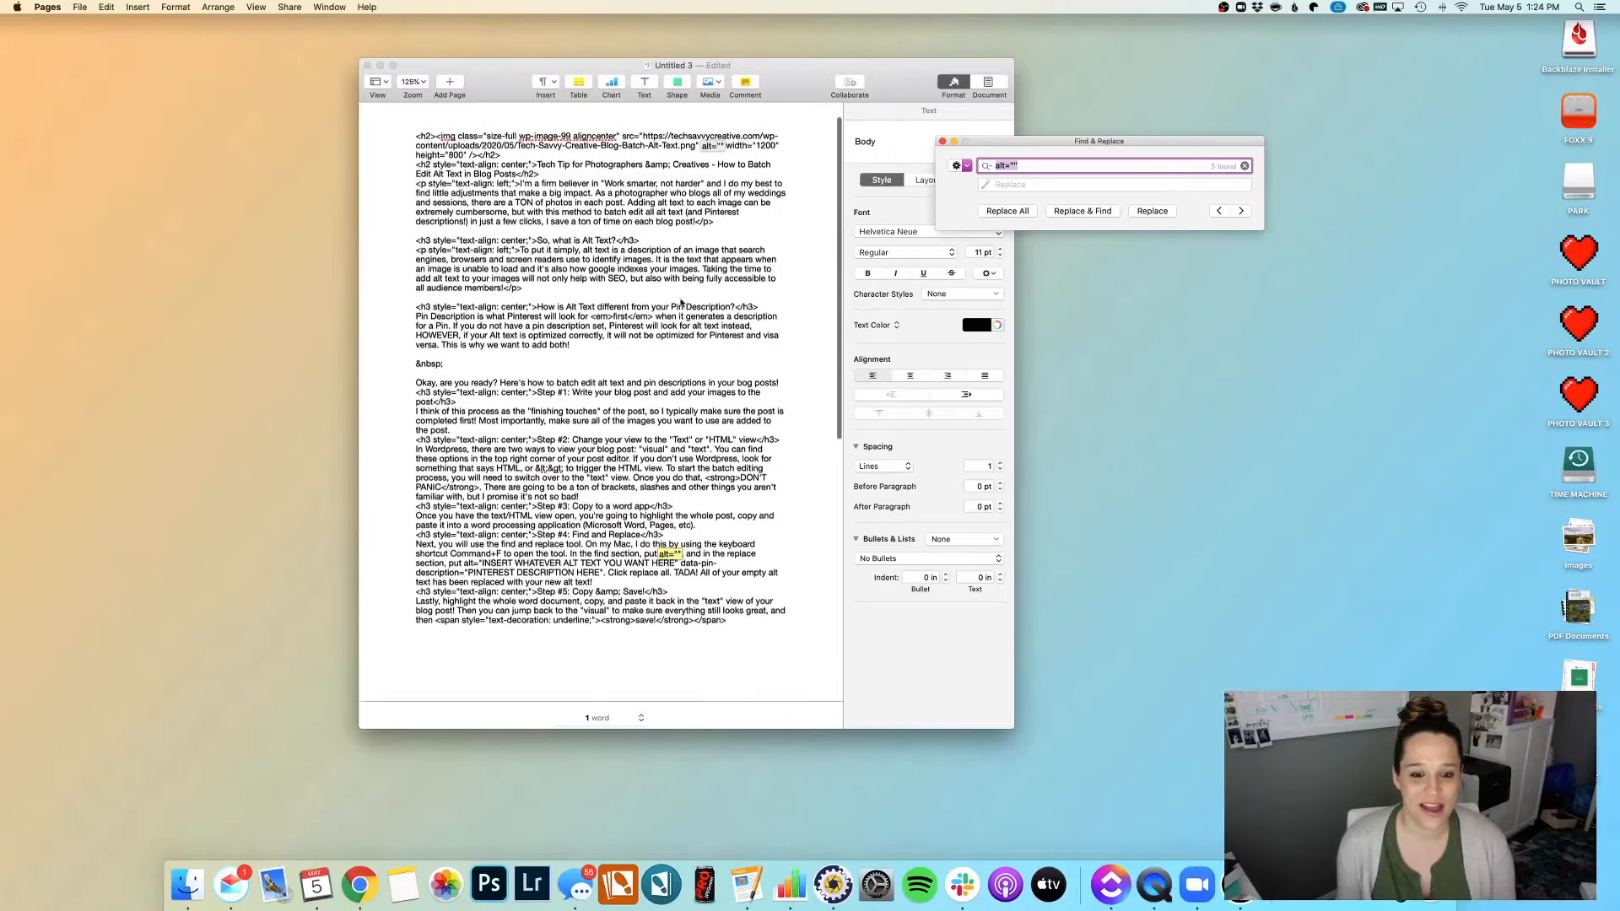
scroll(677, 487, down, 2)
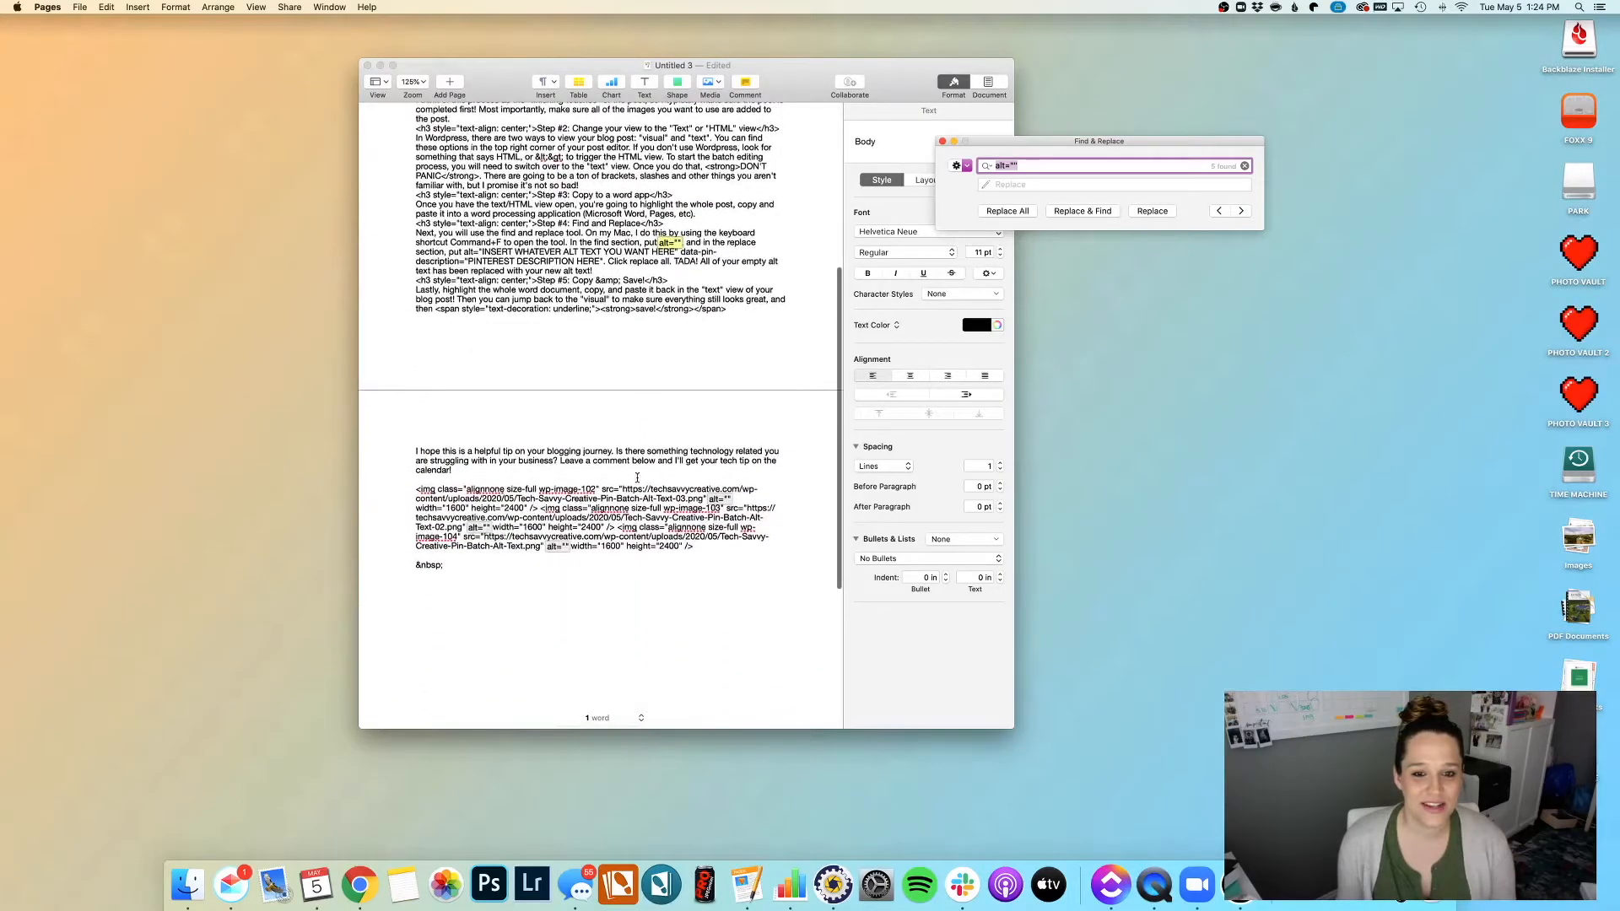
click(552, 559)
scroll(613, 489, up, 6)
scroll(613, 489, up, 2)
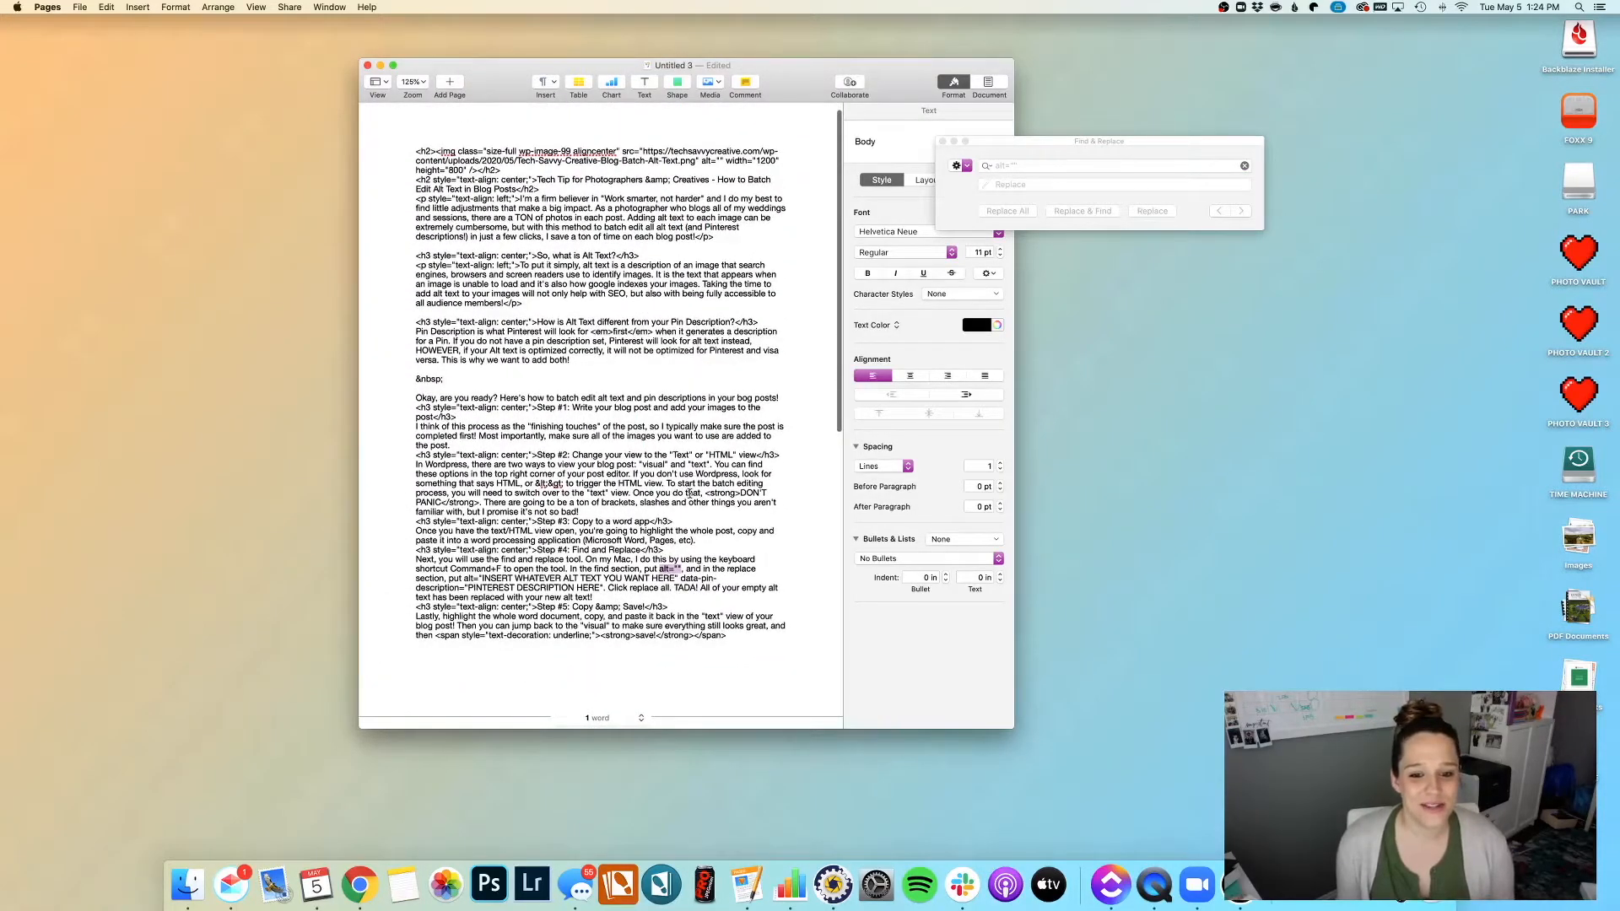
scroll(829, 462, down, 1)
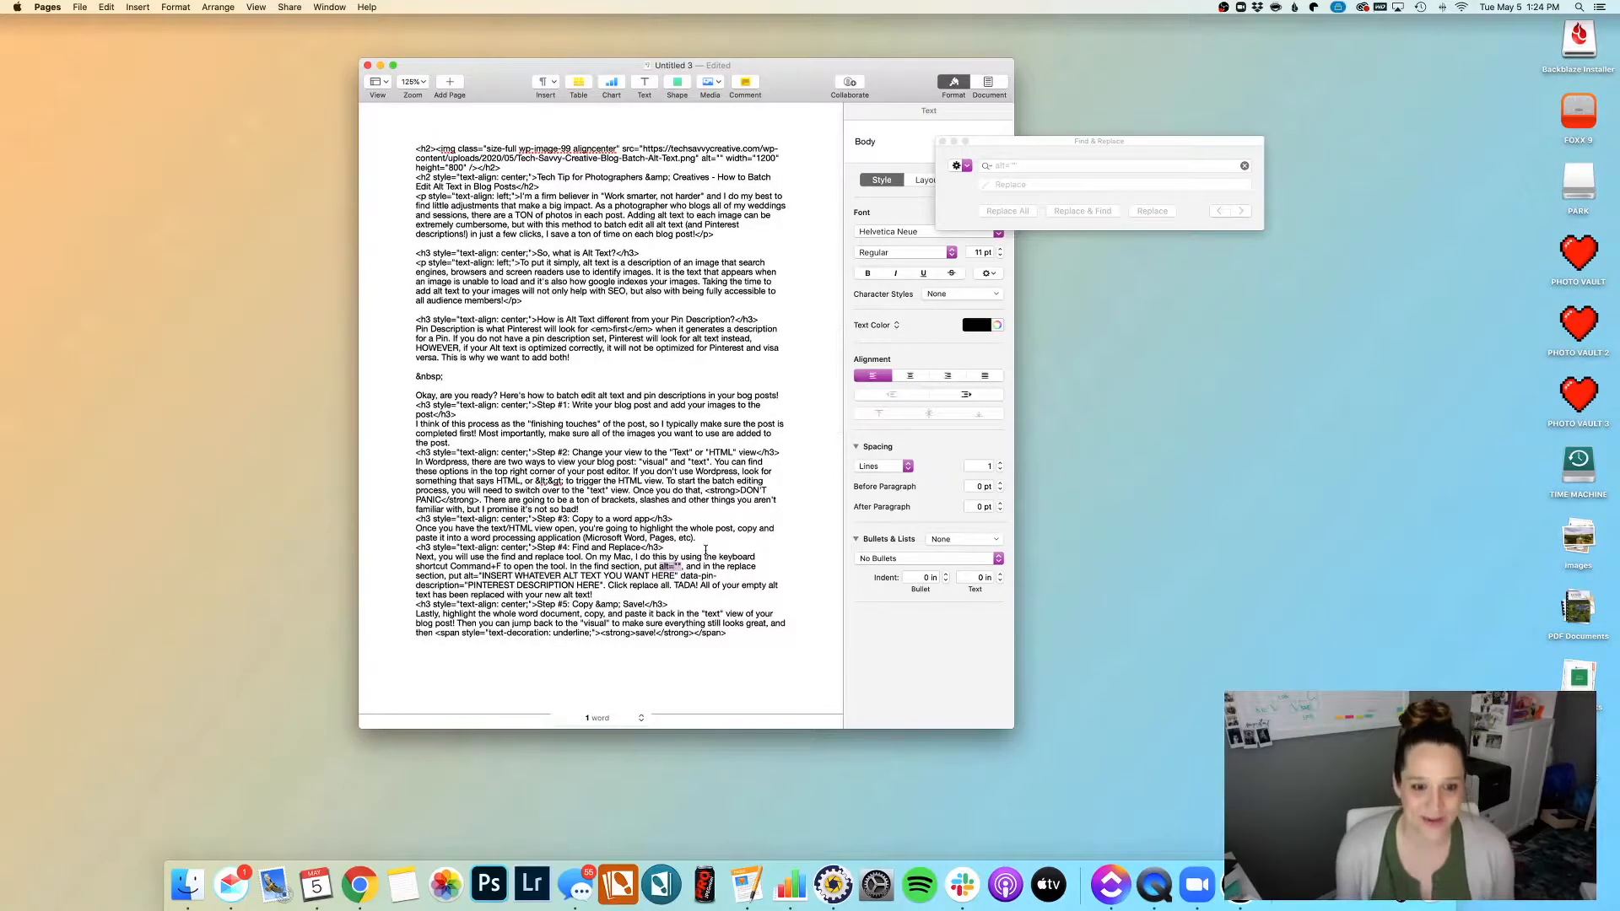
scroll(624, 516, up, 1)
Step: Enter alt="How to Batch Edit Alt Text and Pin Description with Tech Savvy Creative" as the replacement for alt=""
click(1100, 197)
click(1055, 168)
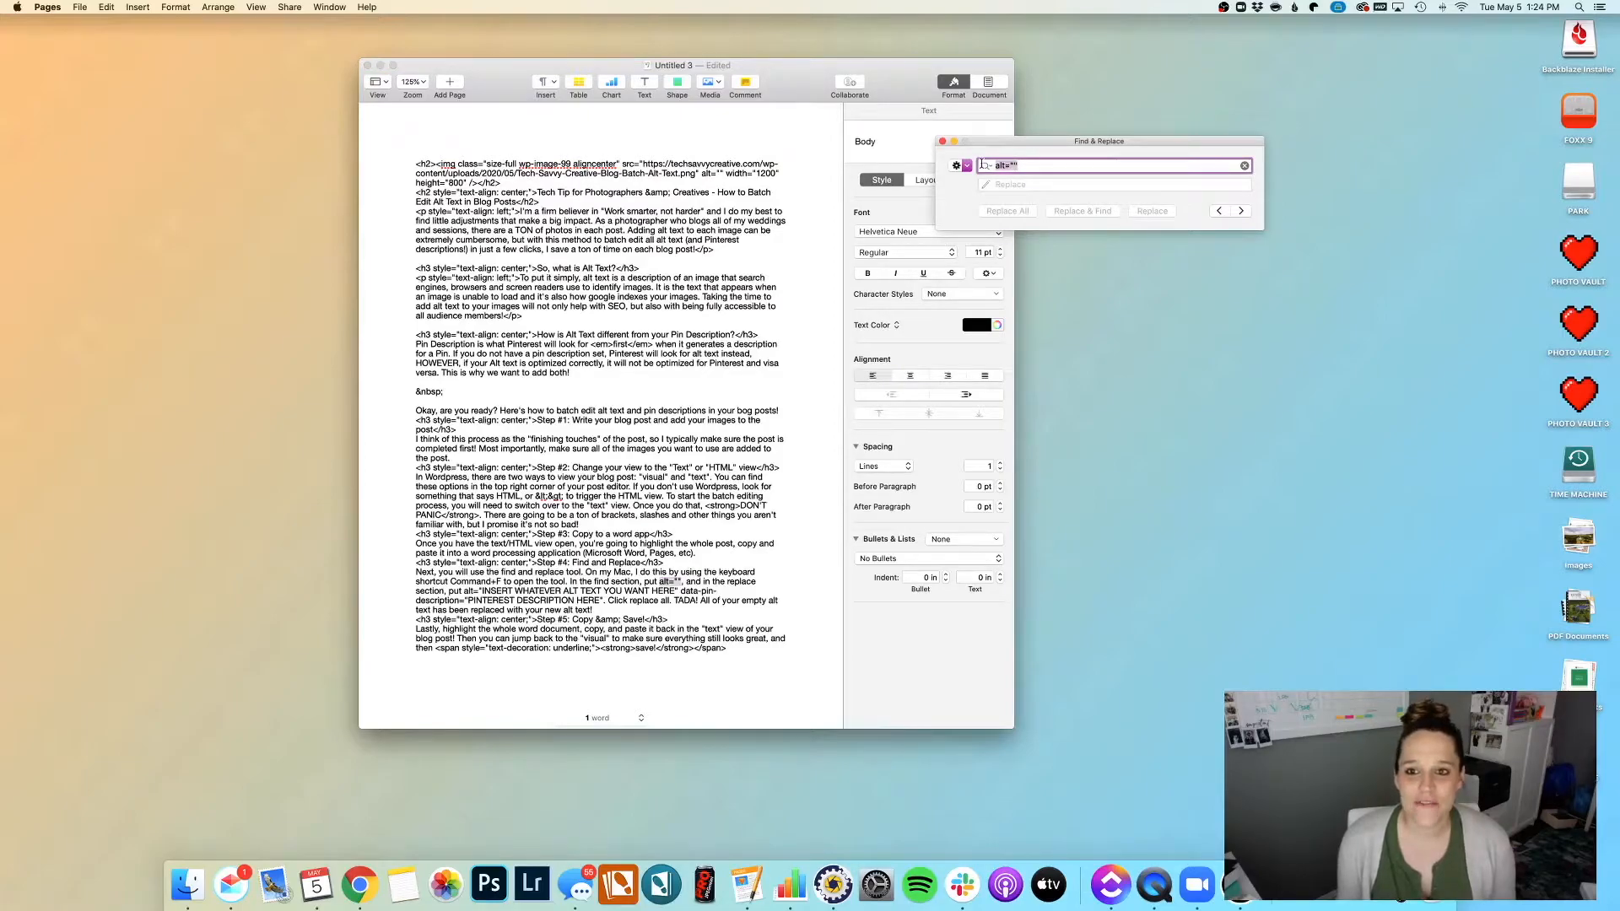
click(1013, 185)
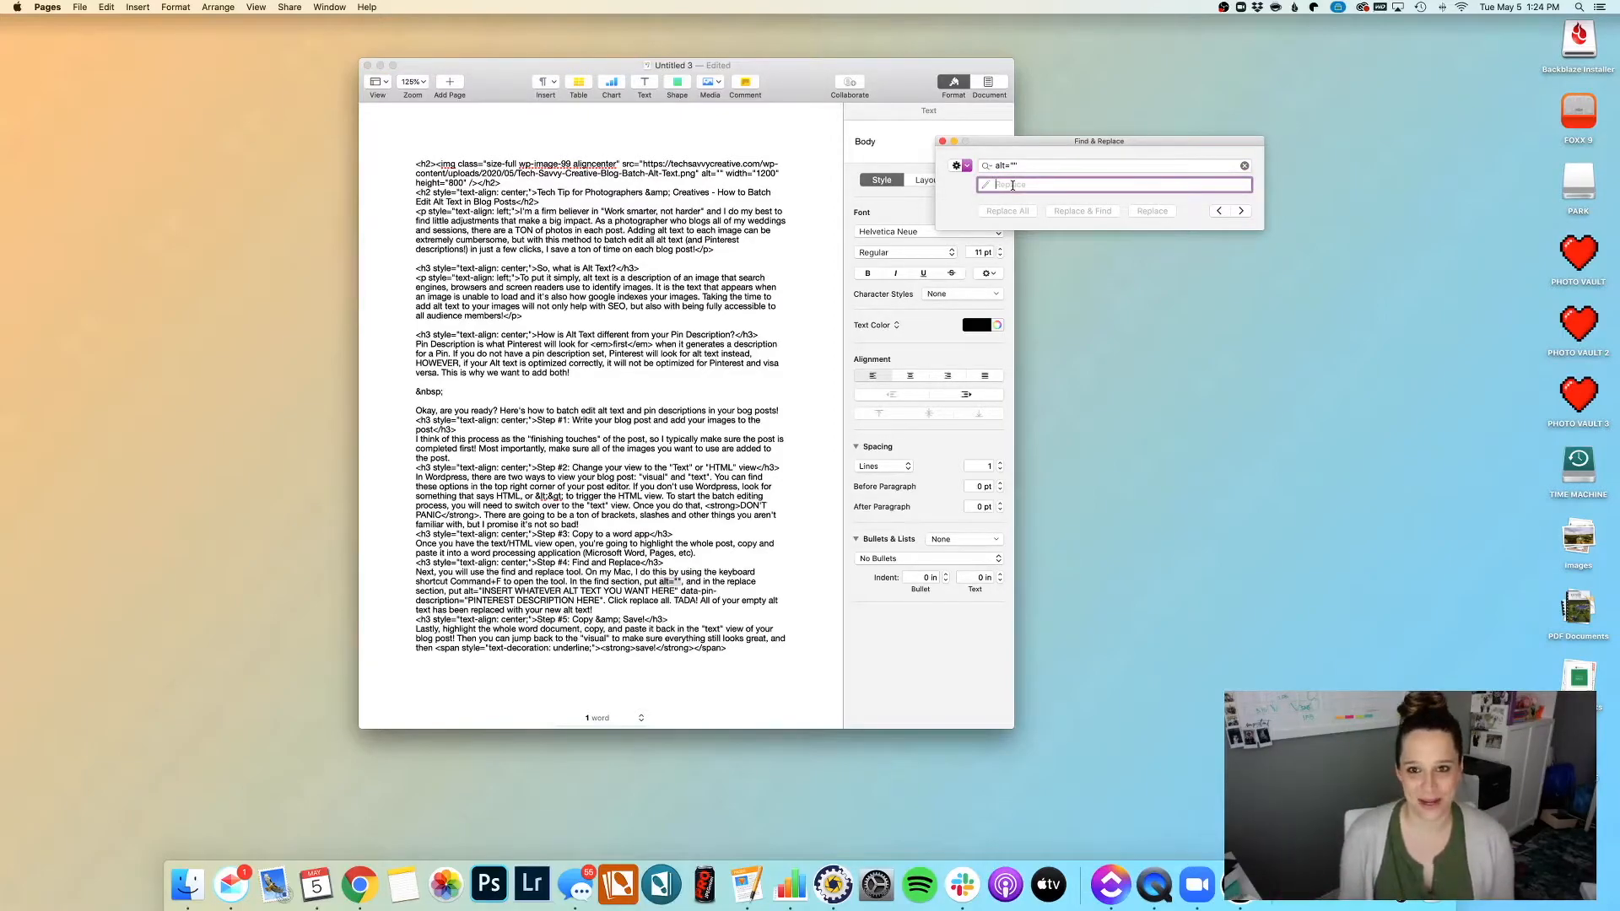
drag(1098, 143, 1198, 213)
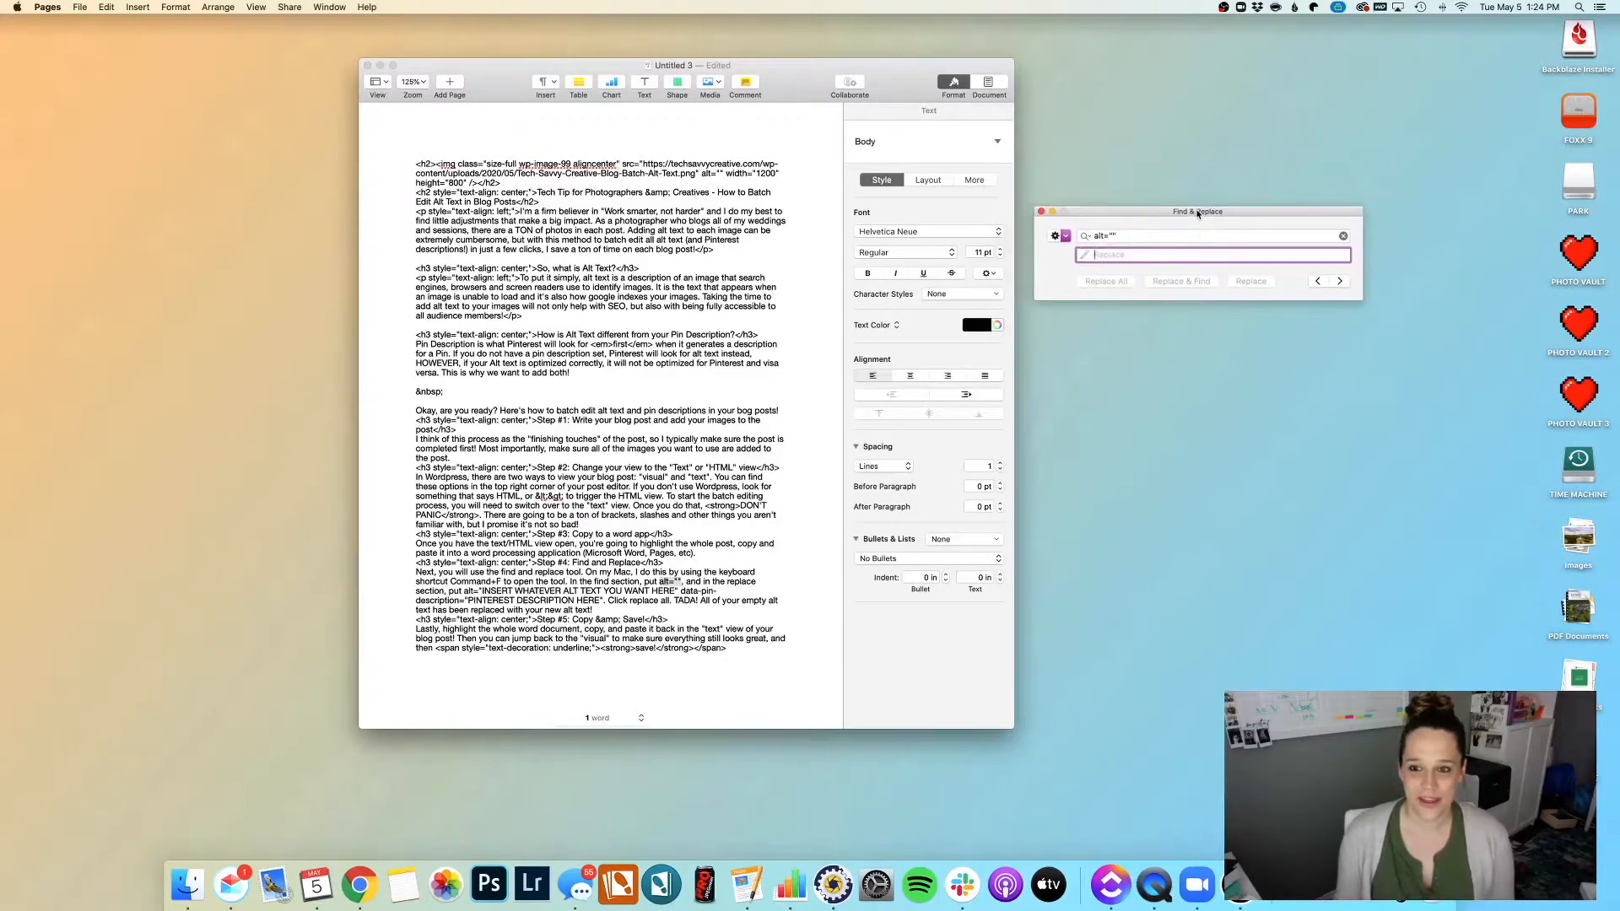
text(alt=)
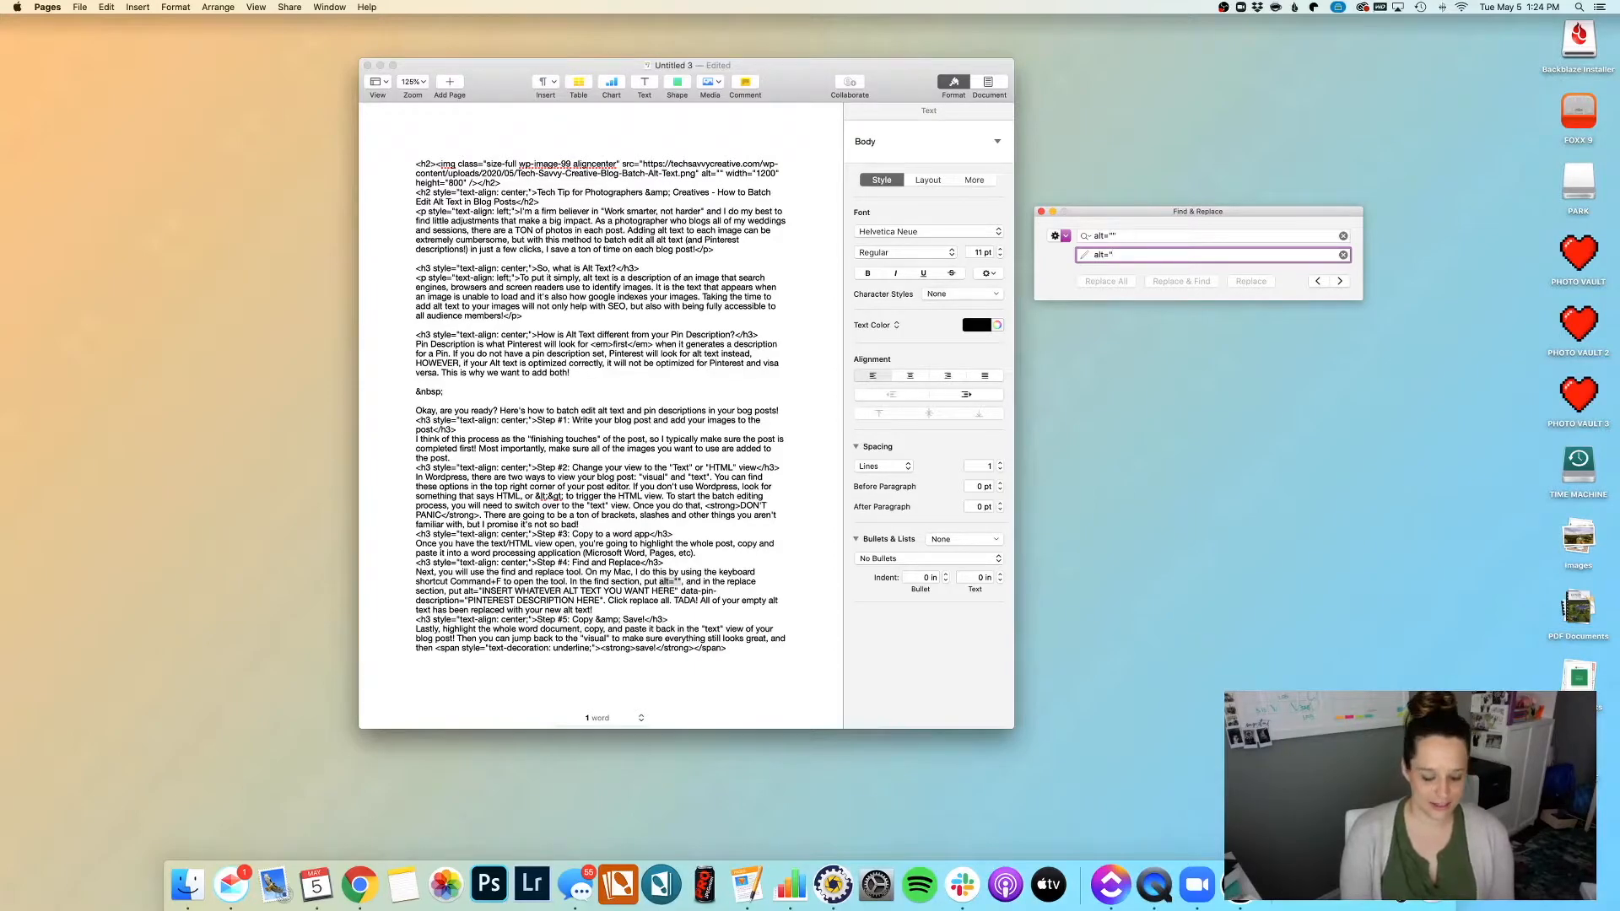
text("How to )
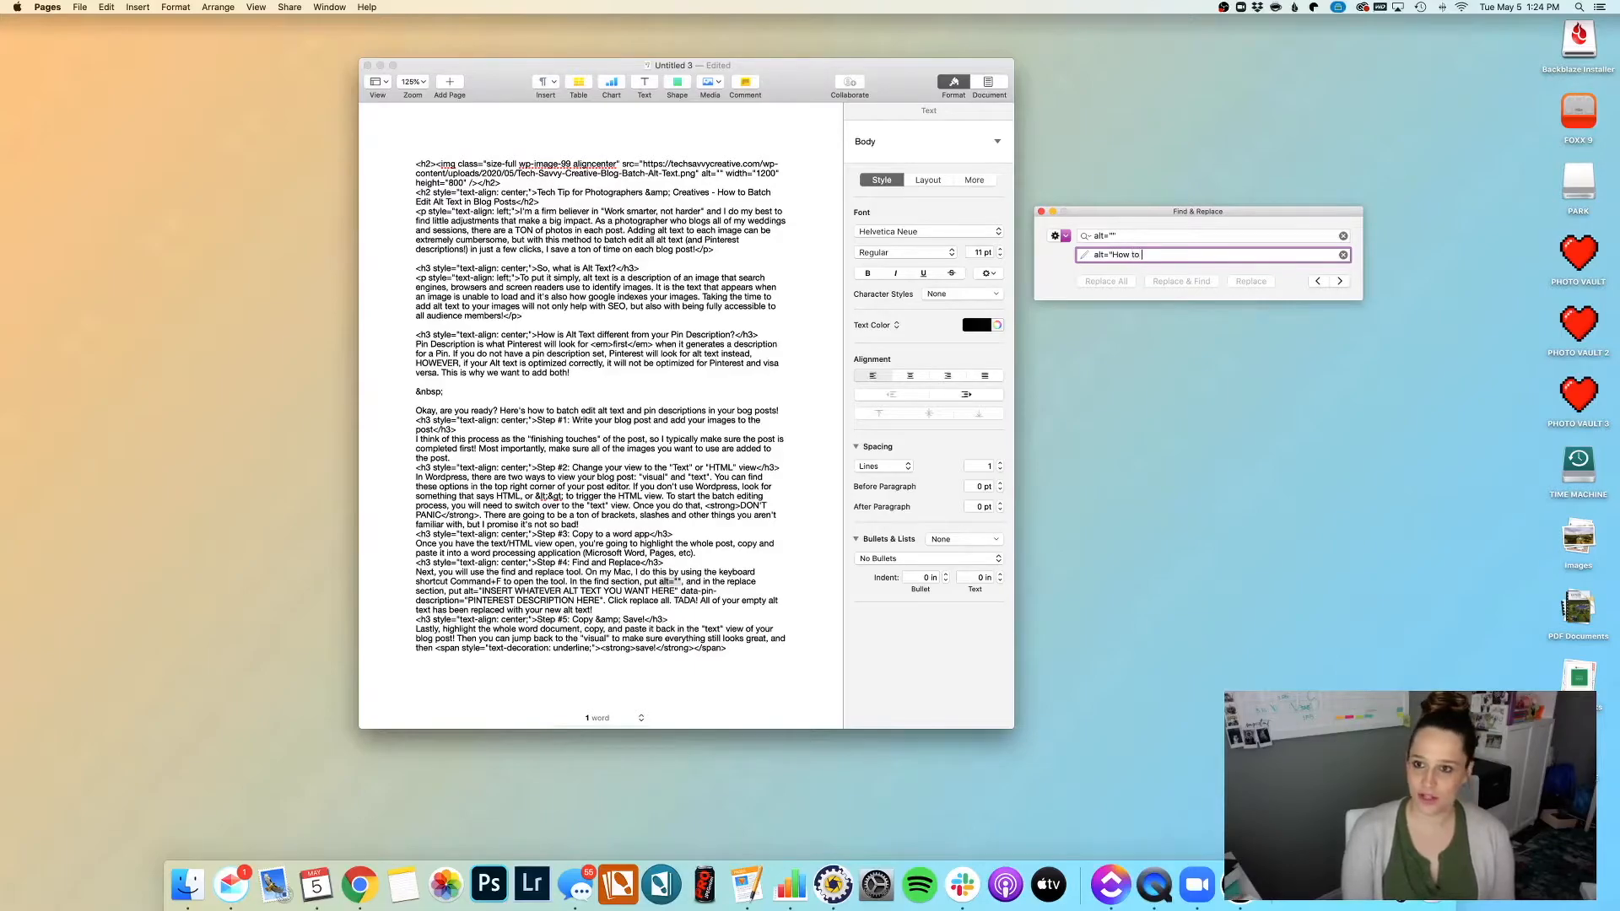
text(Batch)
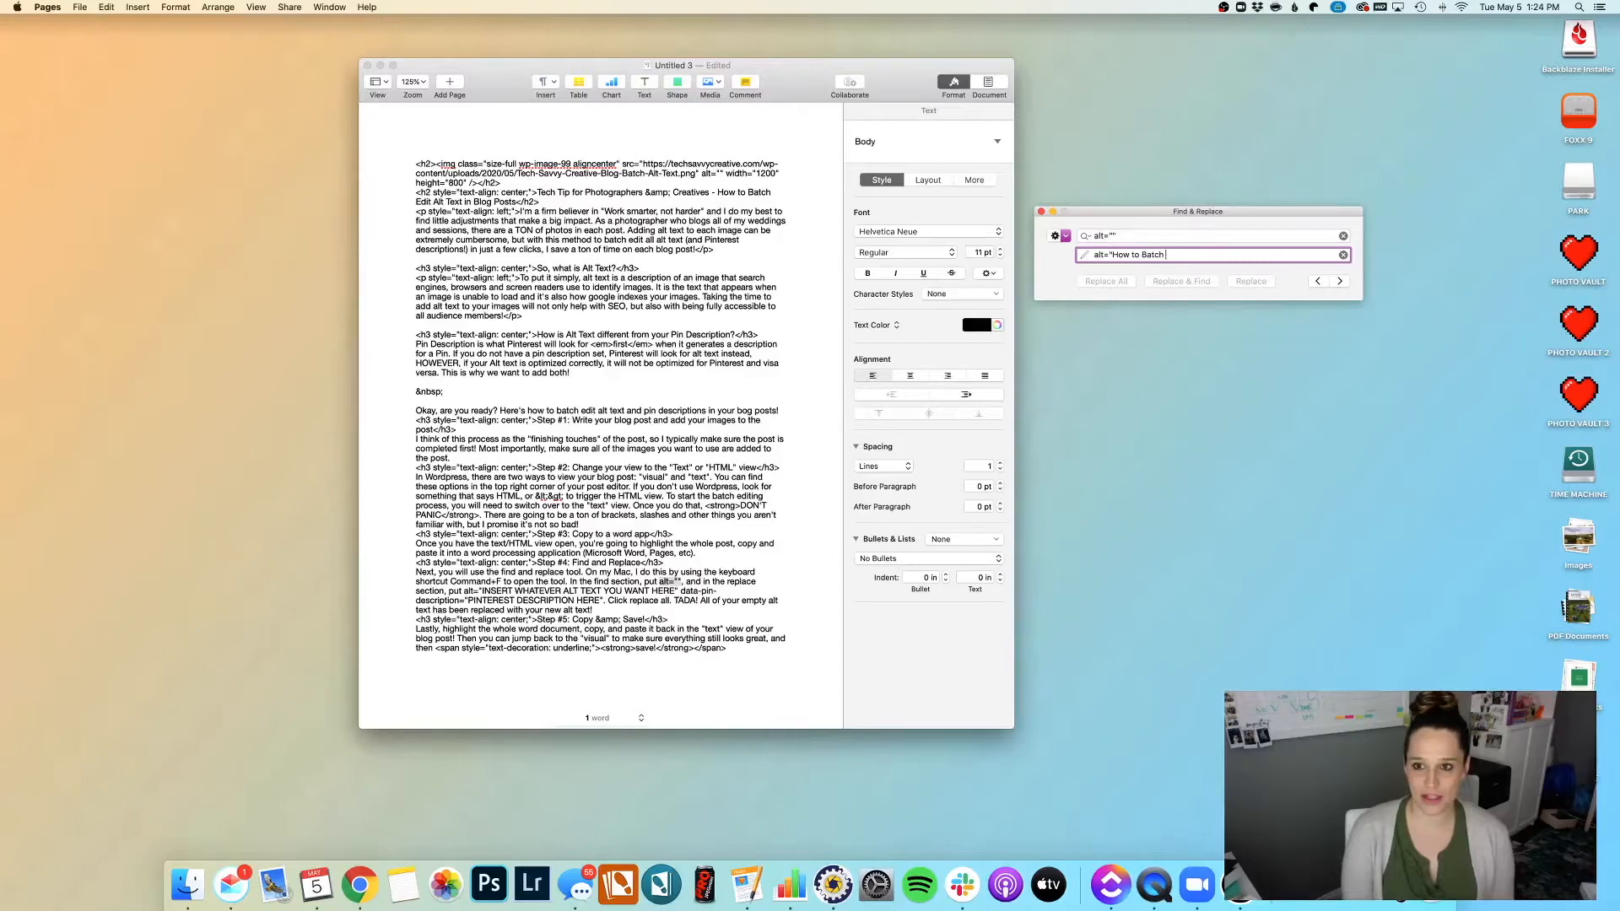
text( Edit)
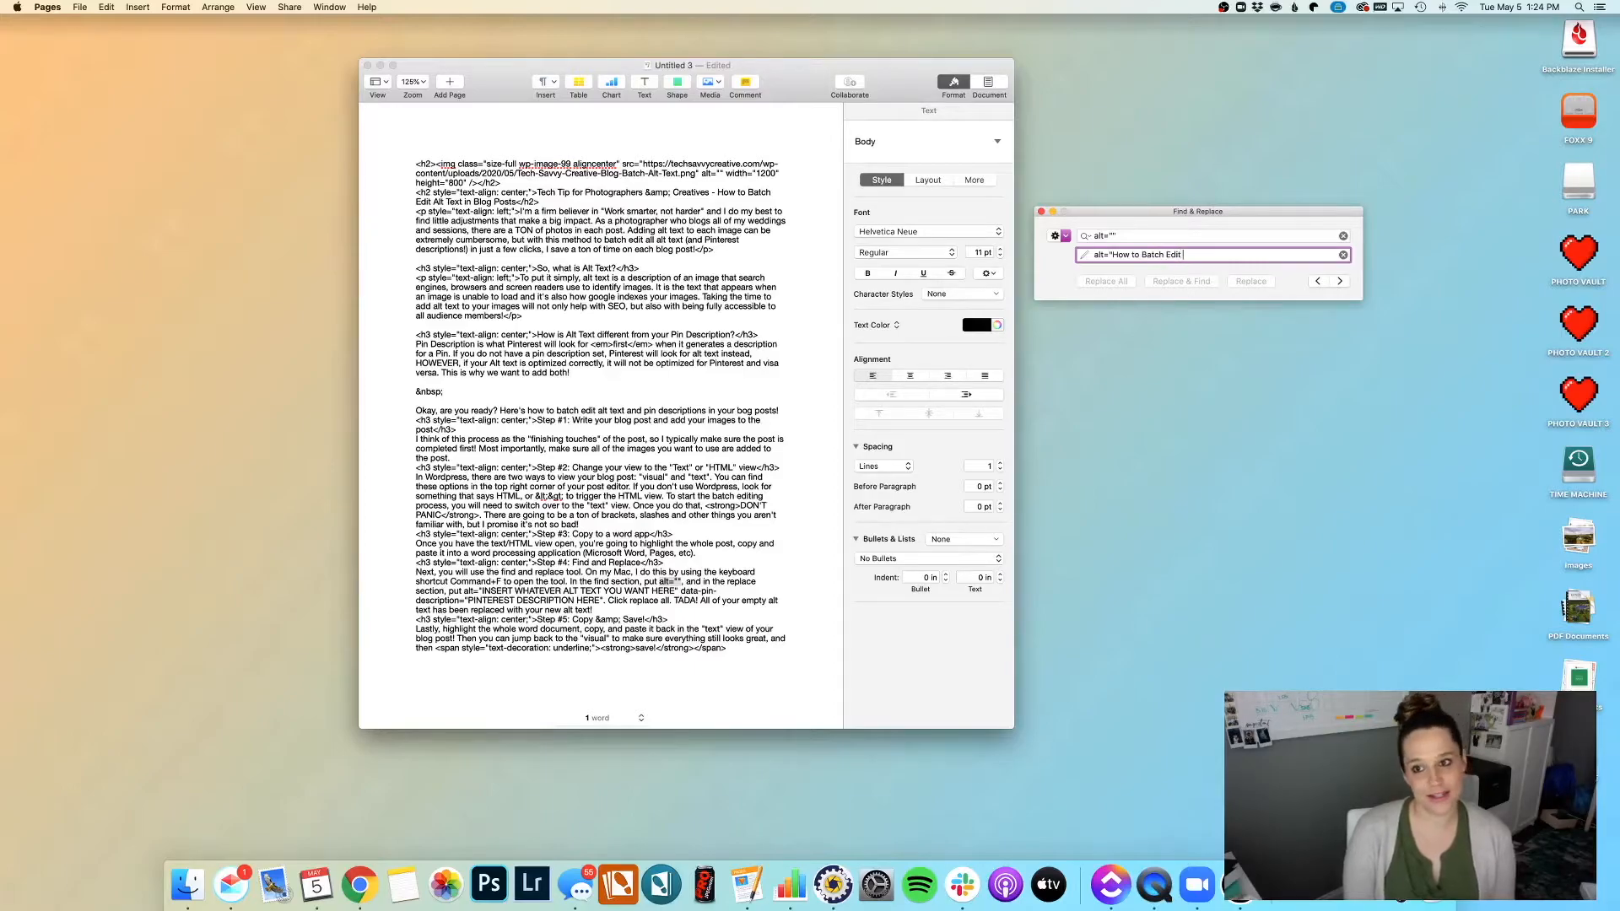
text( Alt Text and Pin Description)
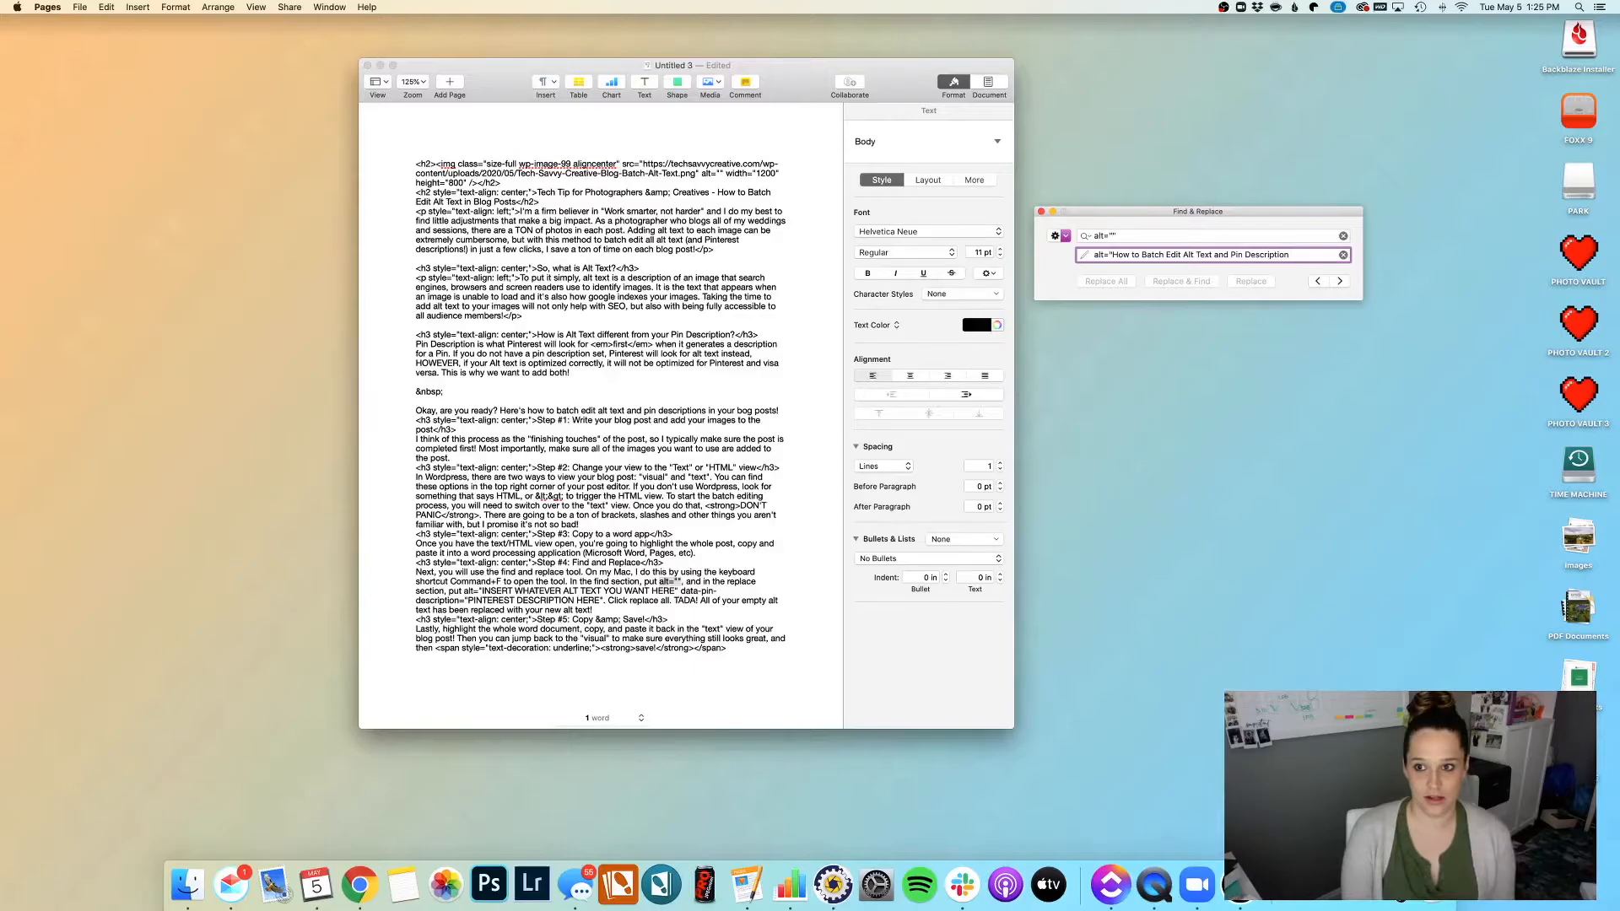
text( with Tech Savvy Creative")
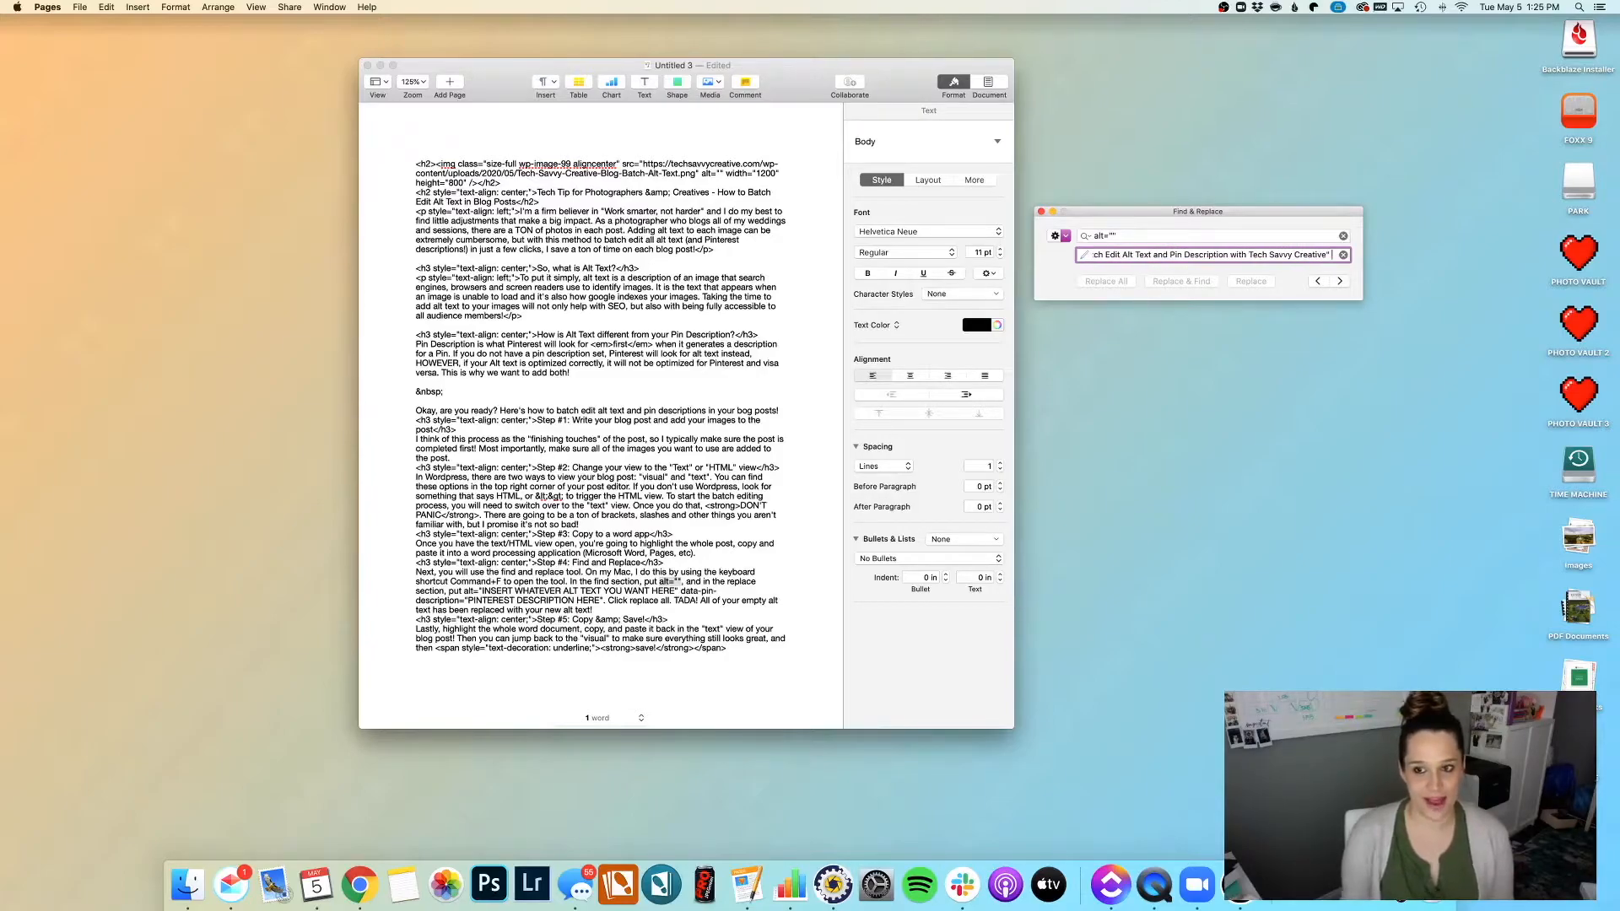
Step: Append data-pin-description="Blogging Tips for Creatives to the end of the replacement text, after the alt text's closing quote
drag(1210, 211, 1242, 226)
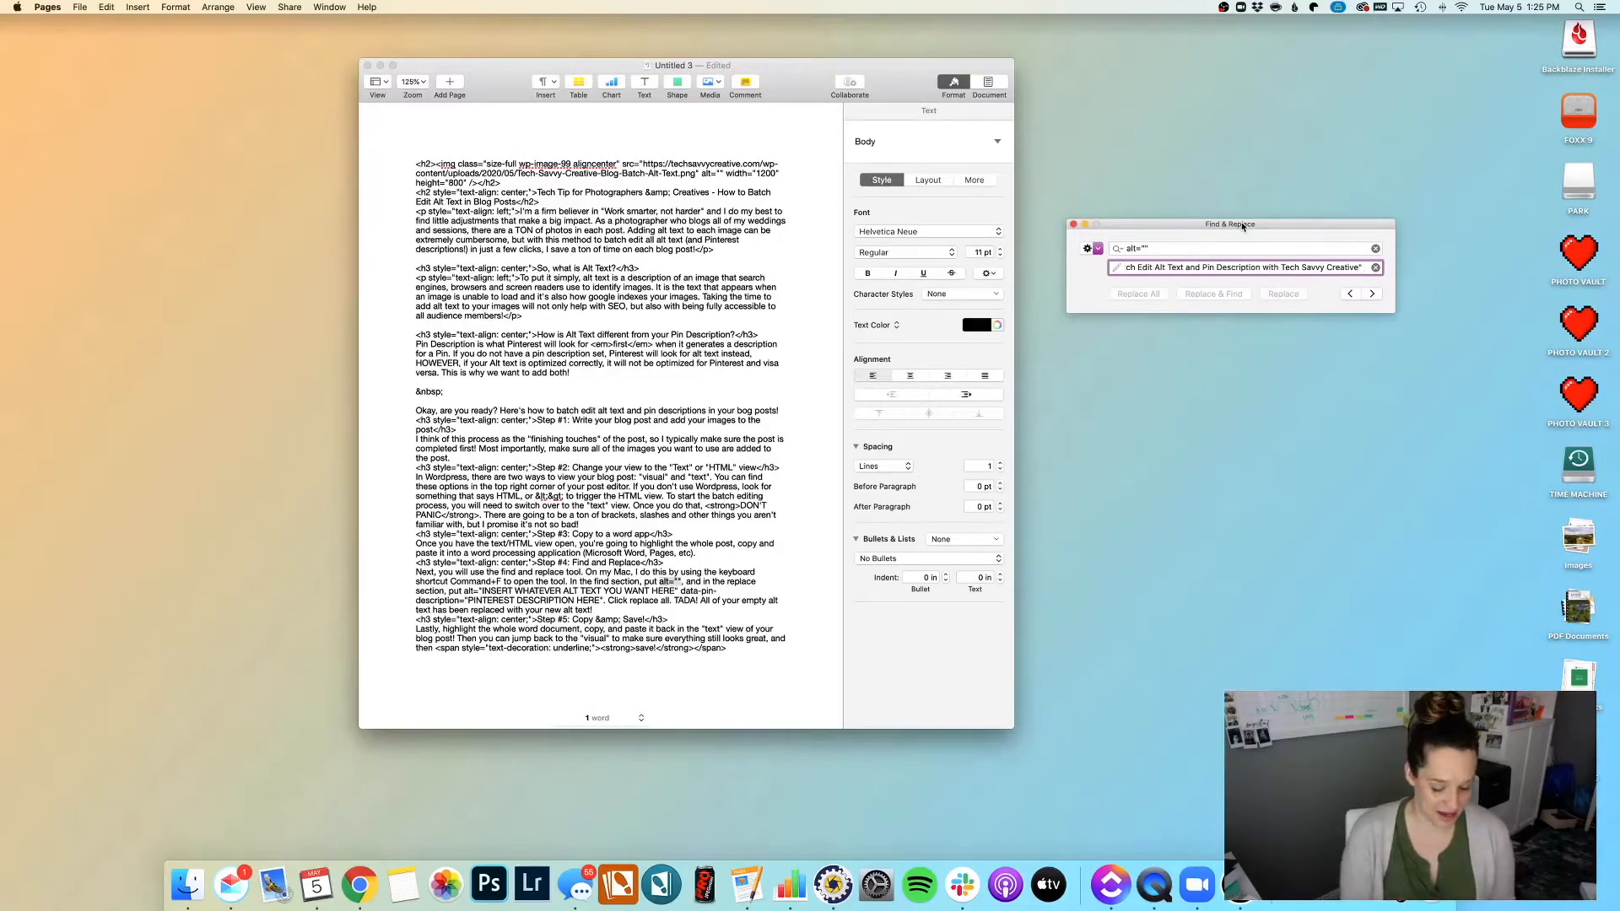
text(data)
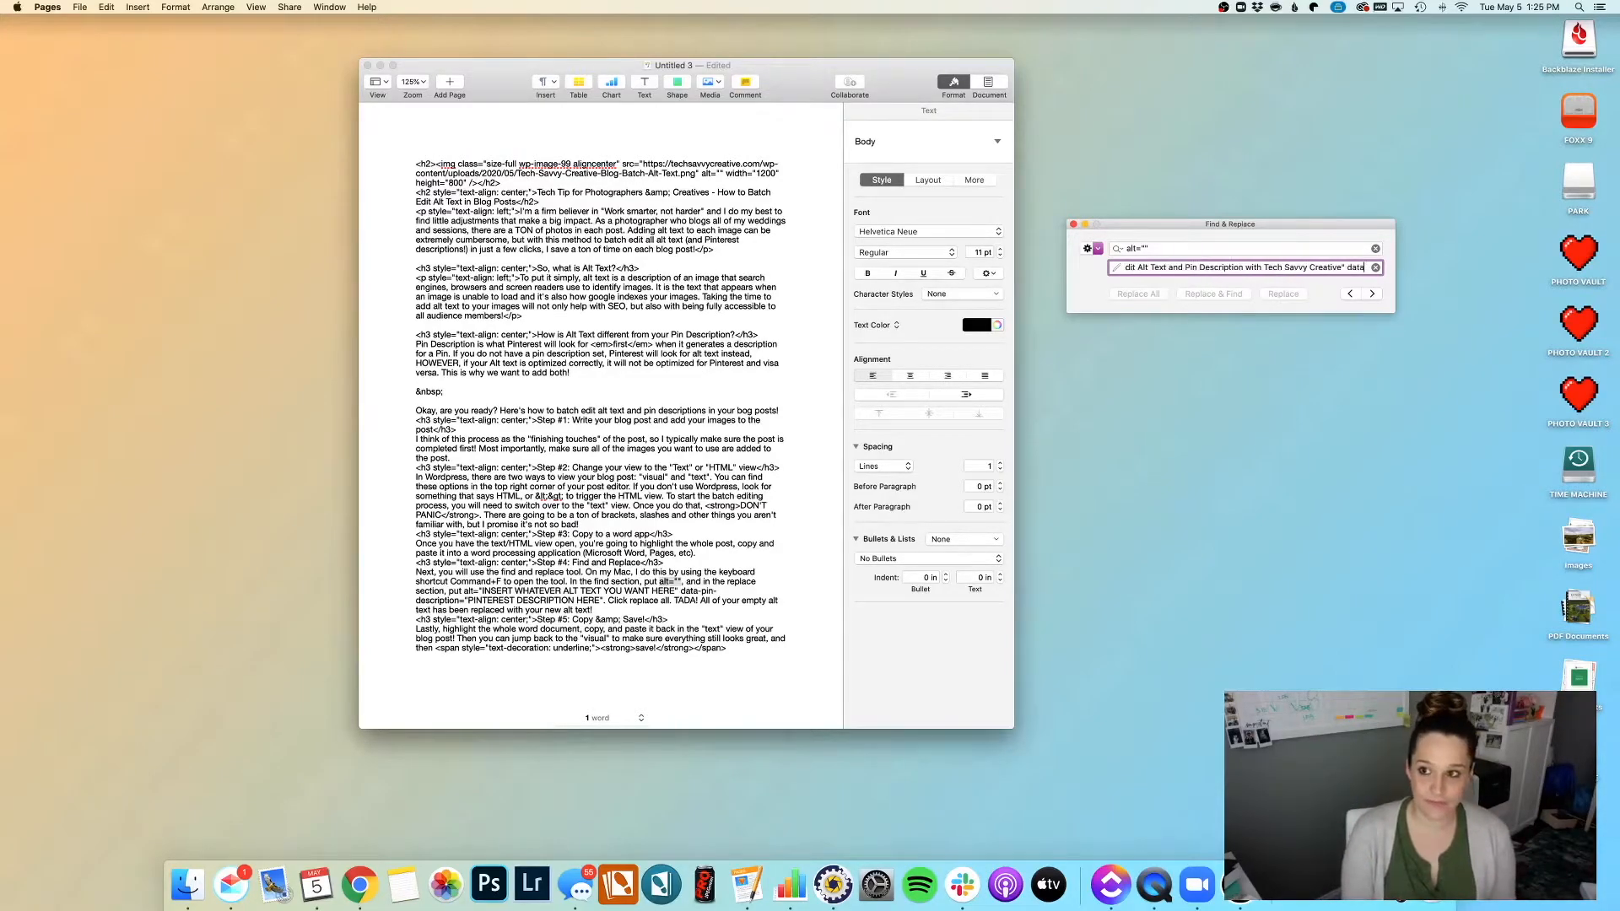
text(-pin-de)
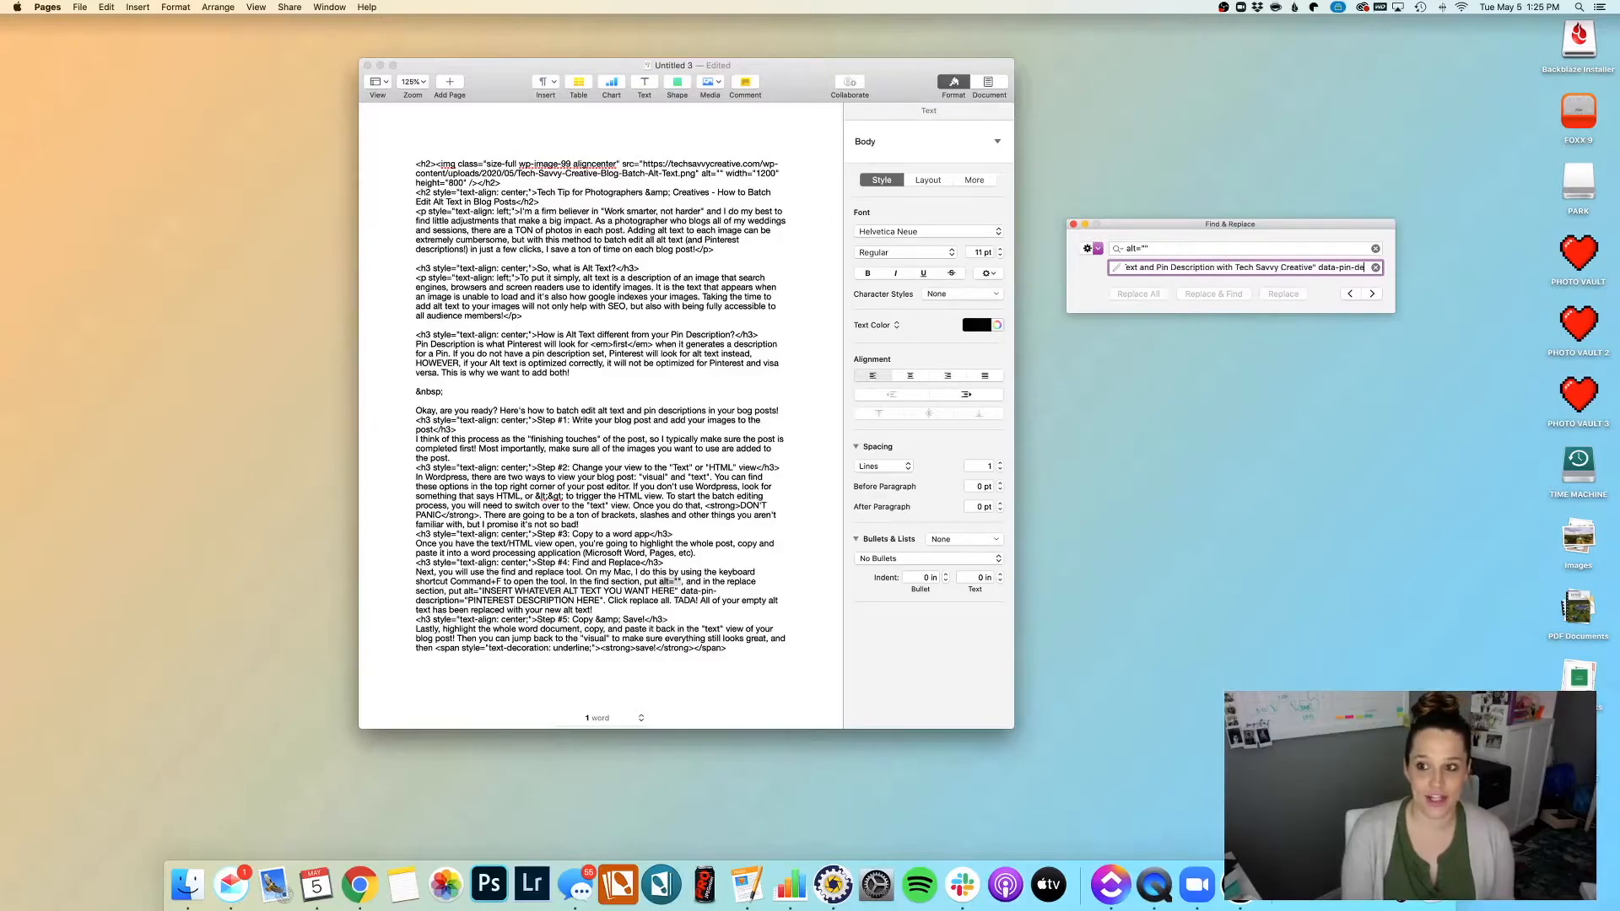
text(scription=")
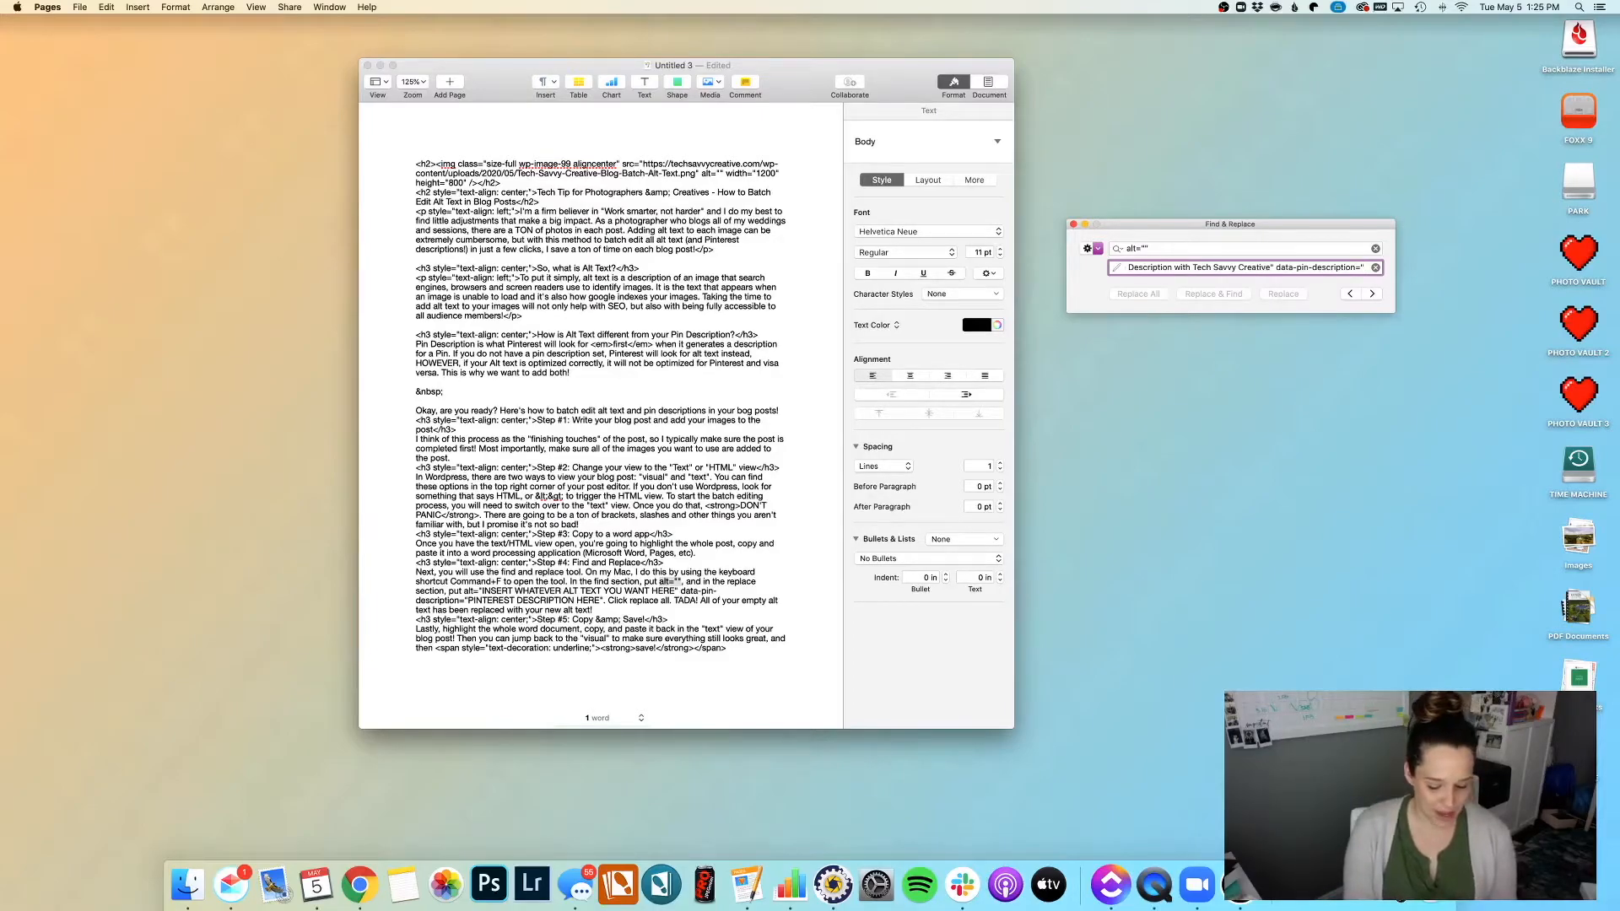
text(B)
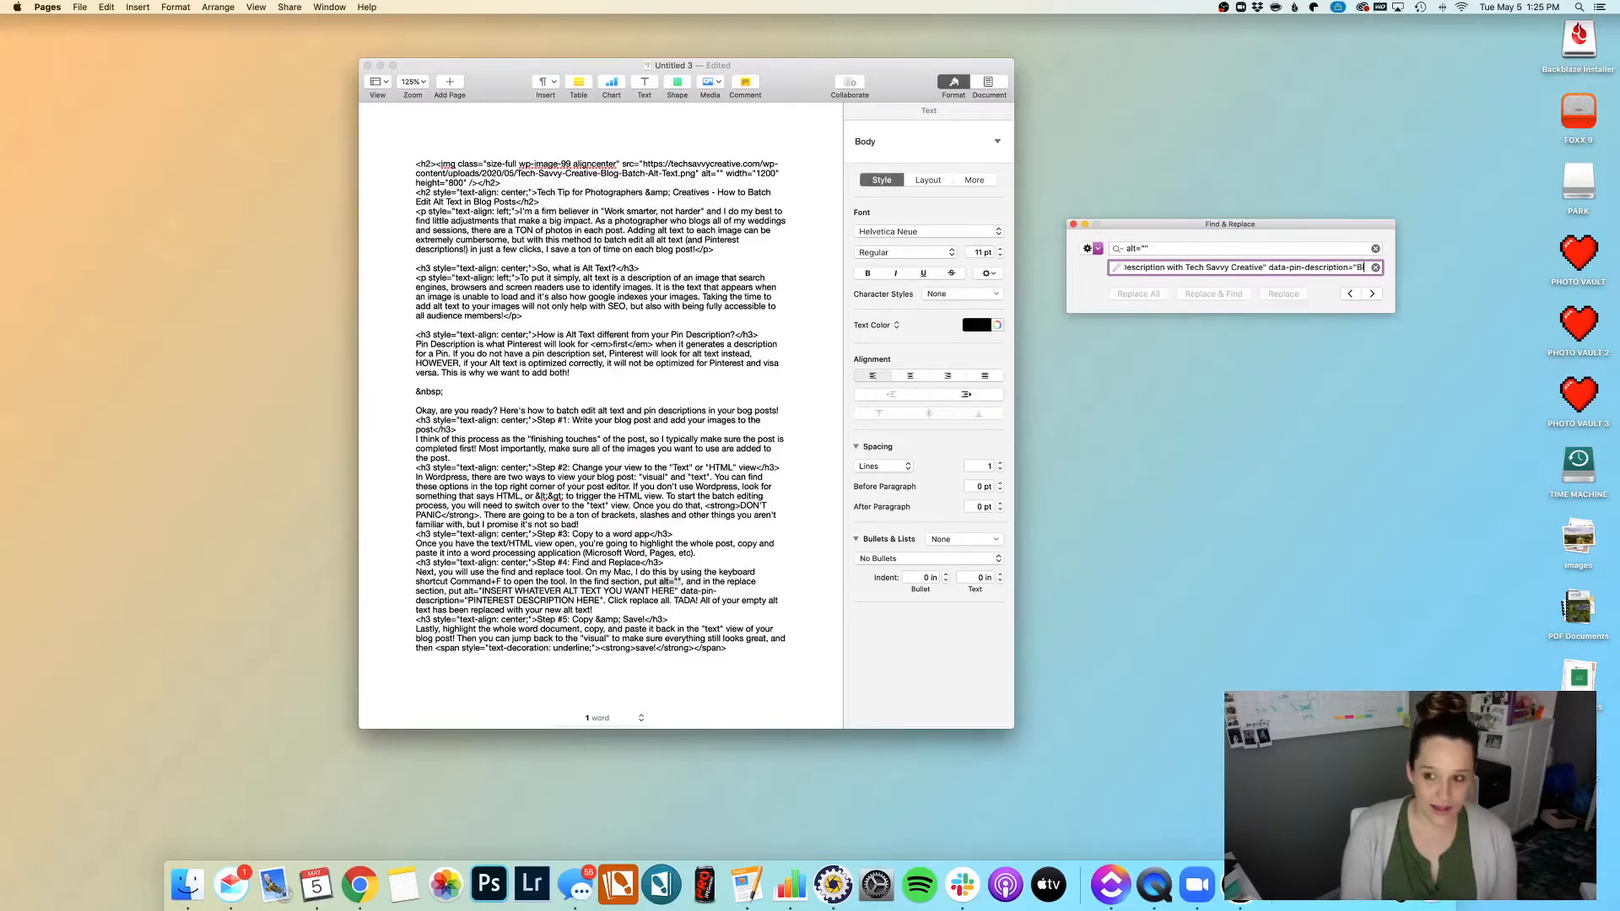
text(logging Tips)
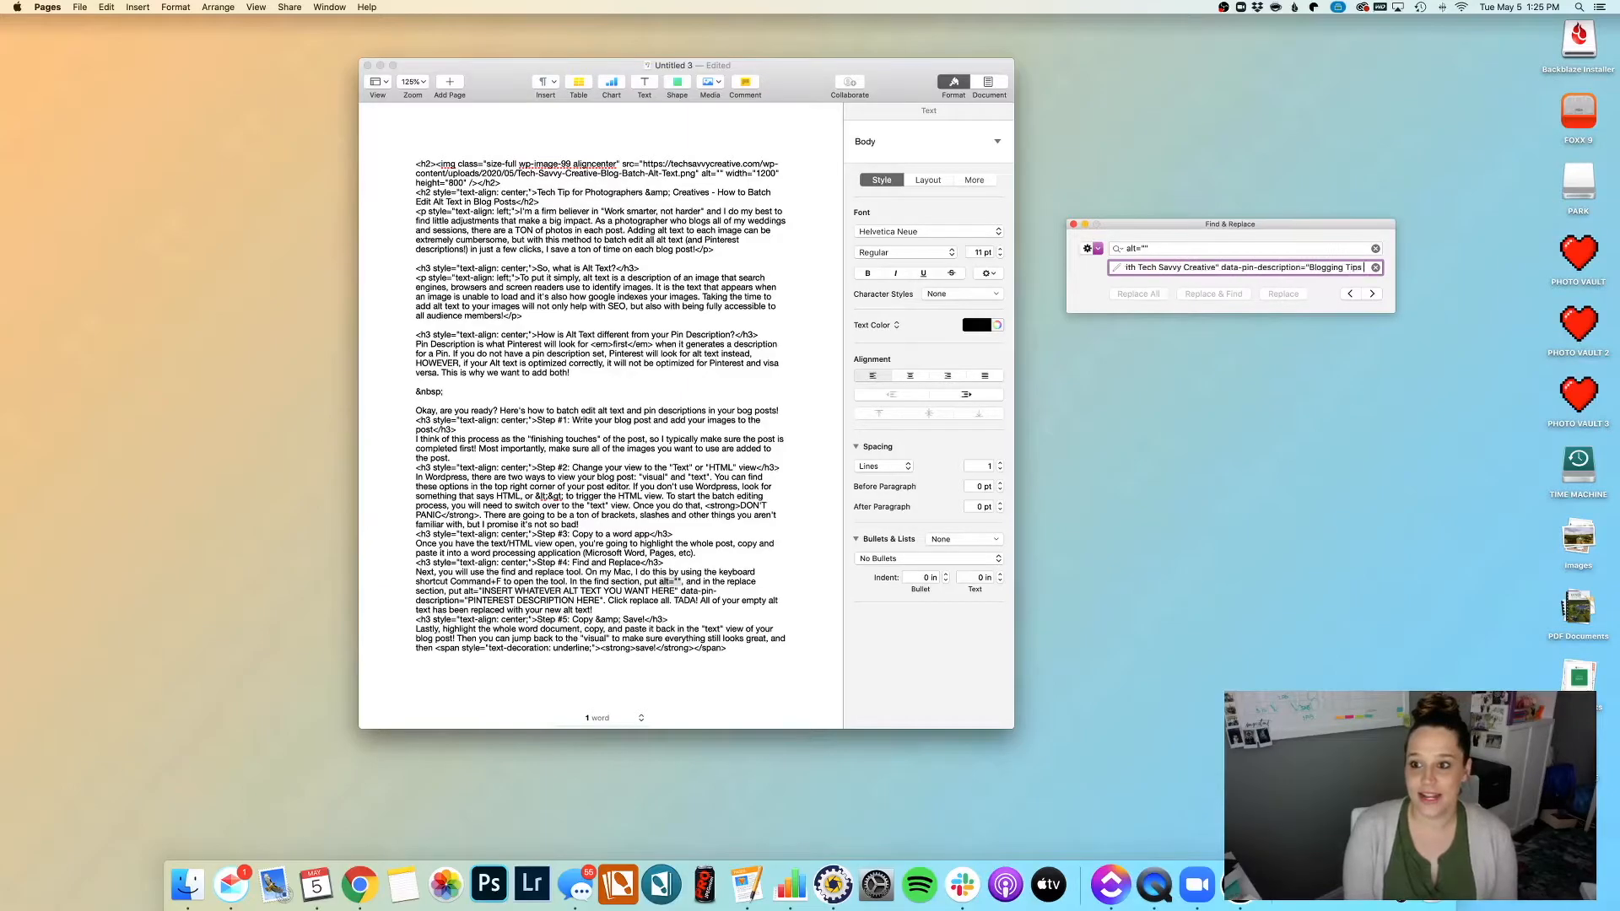
text( for Creative)
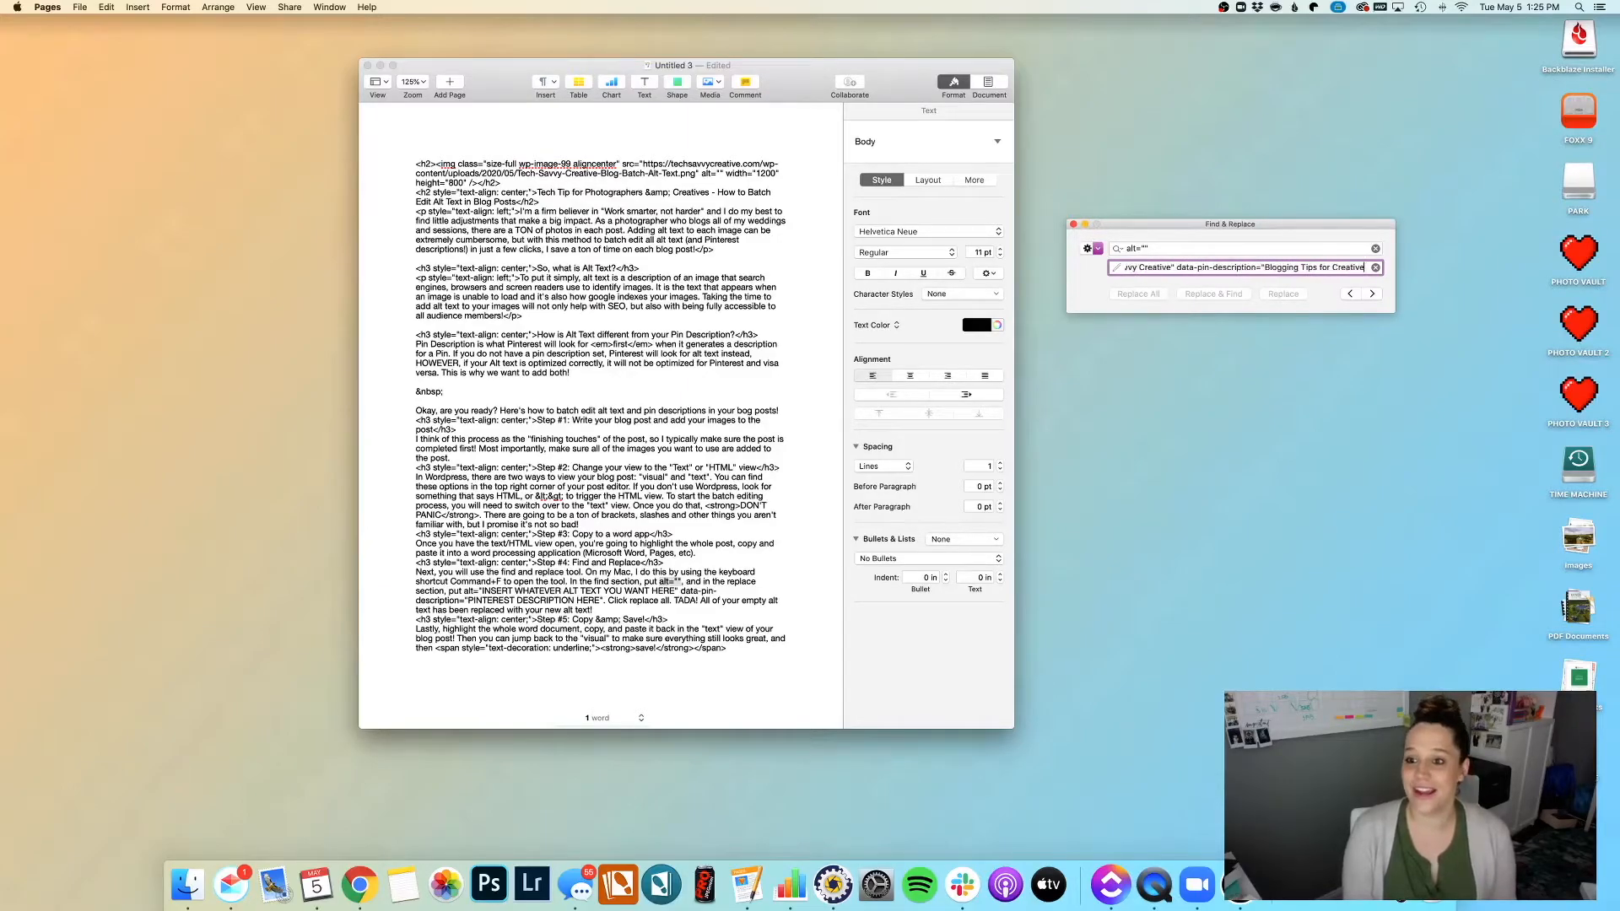
text(s")
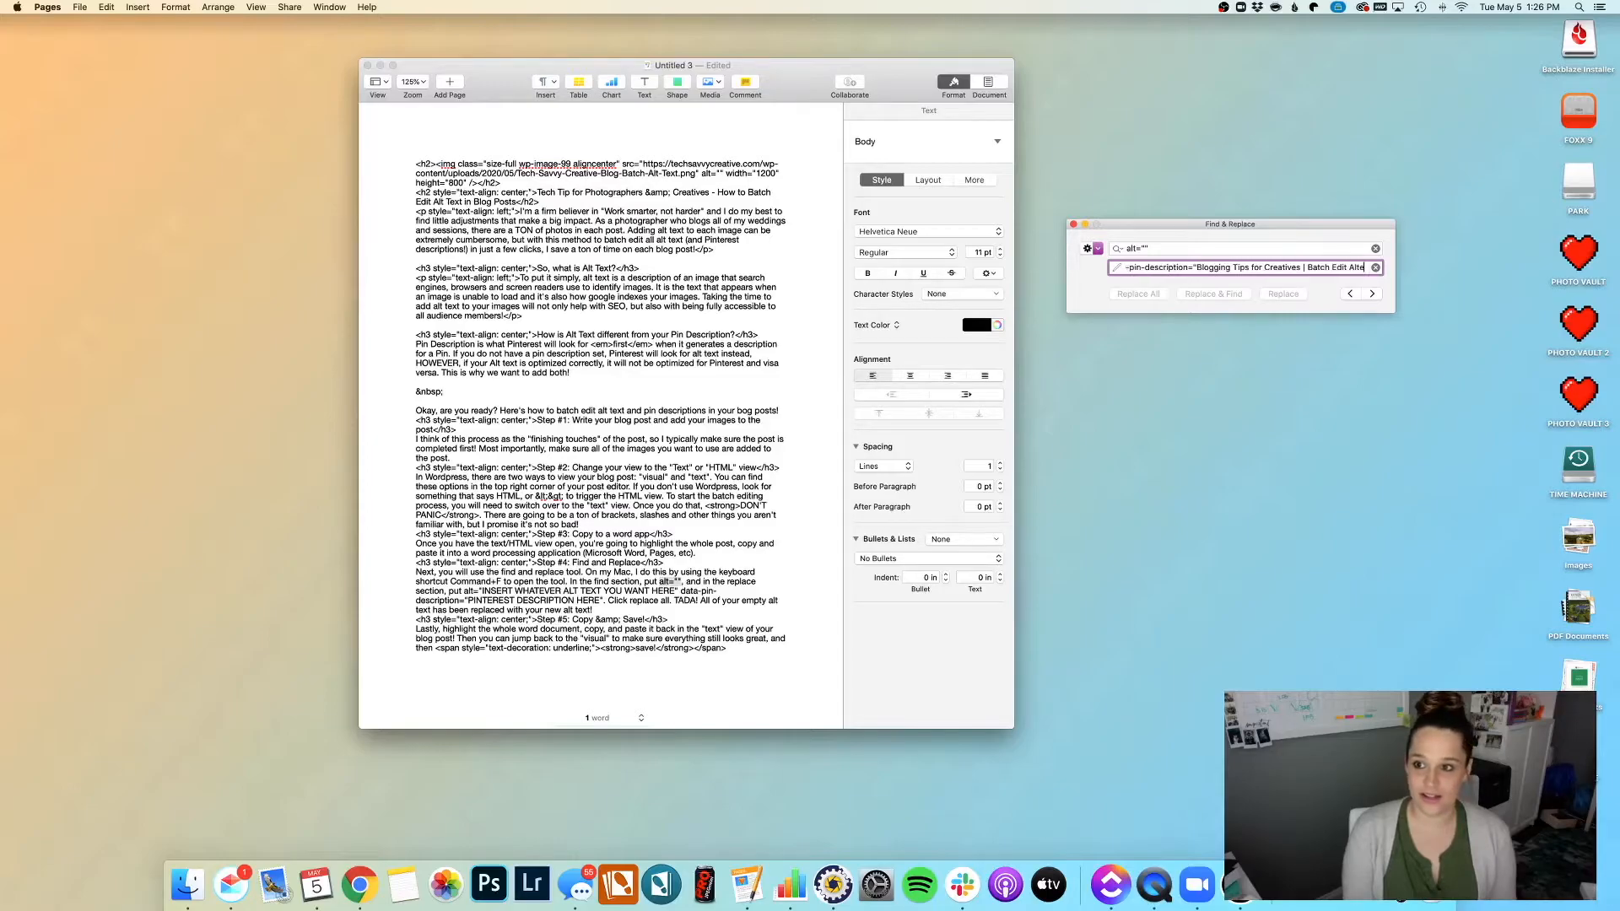
Step: Continue the pin description with | Batch Edit Alt Text and Pin Descriptions | Tech Savvy Creative - Tech Tips for Creative Entreprenuers and close its quote
text(Text and Pin Descri)
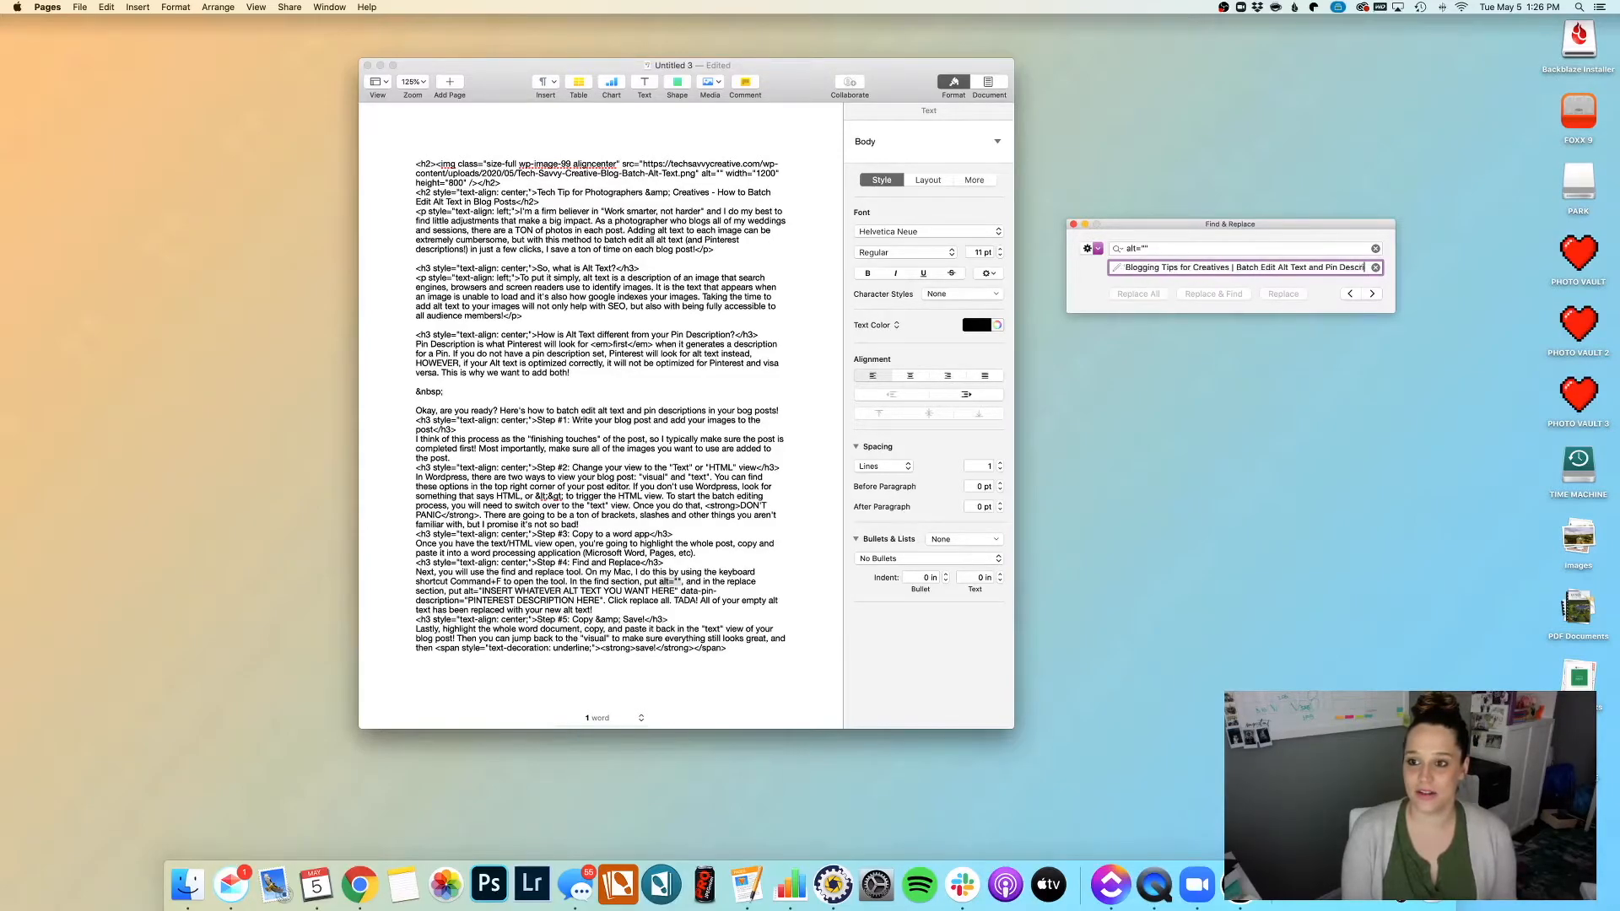
text( |)
text( Te)
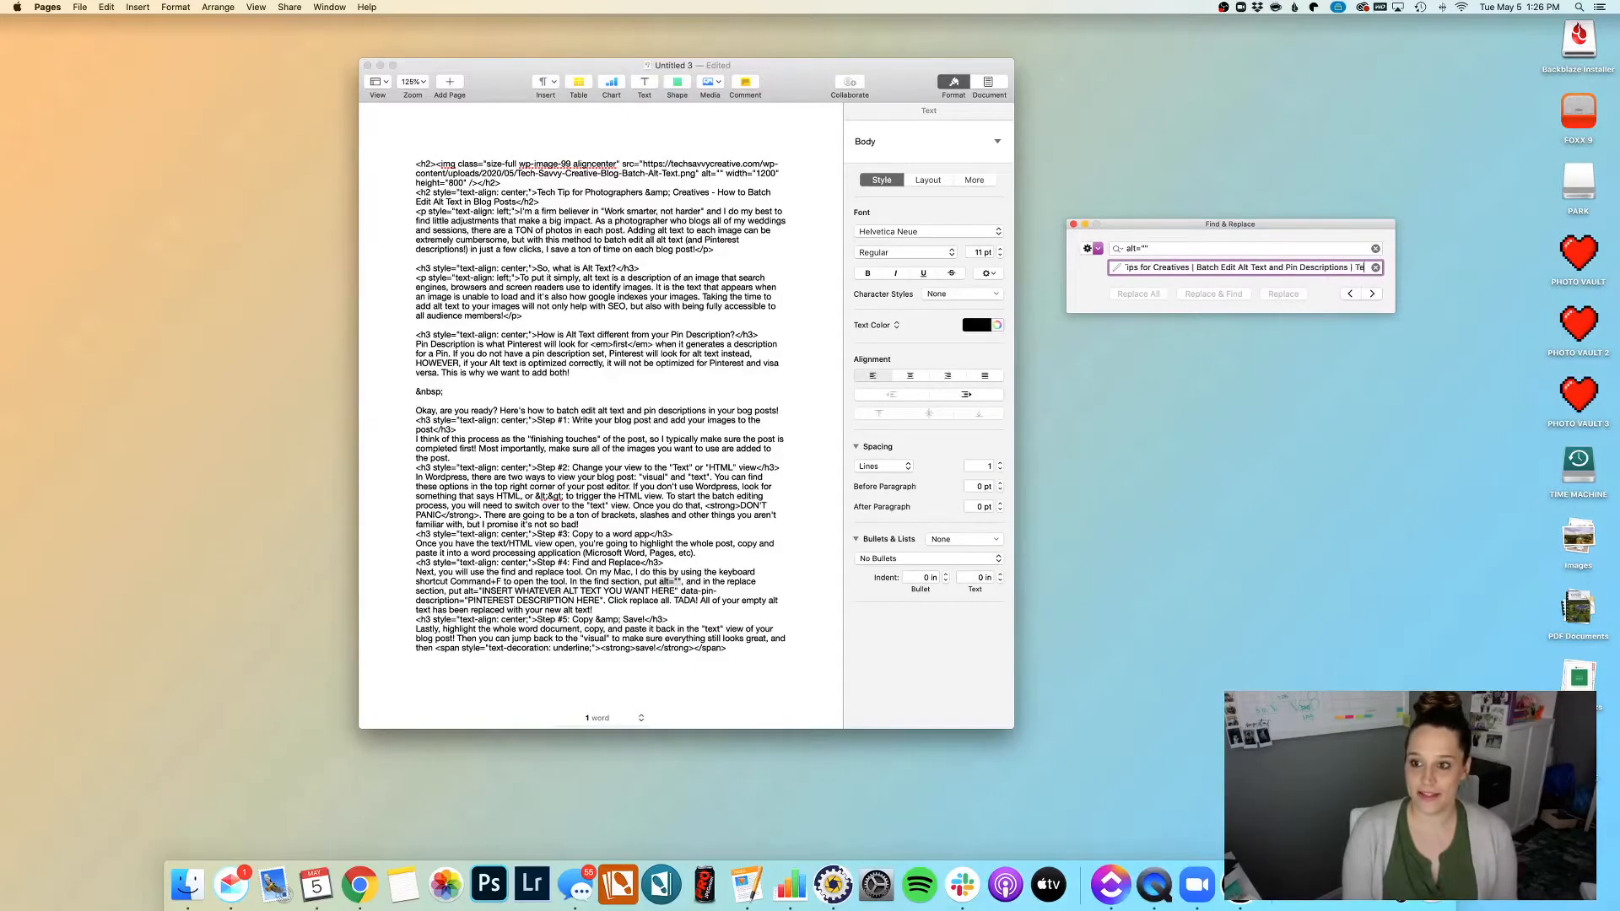
text(ch Savvy Creative)
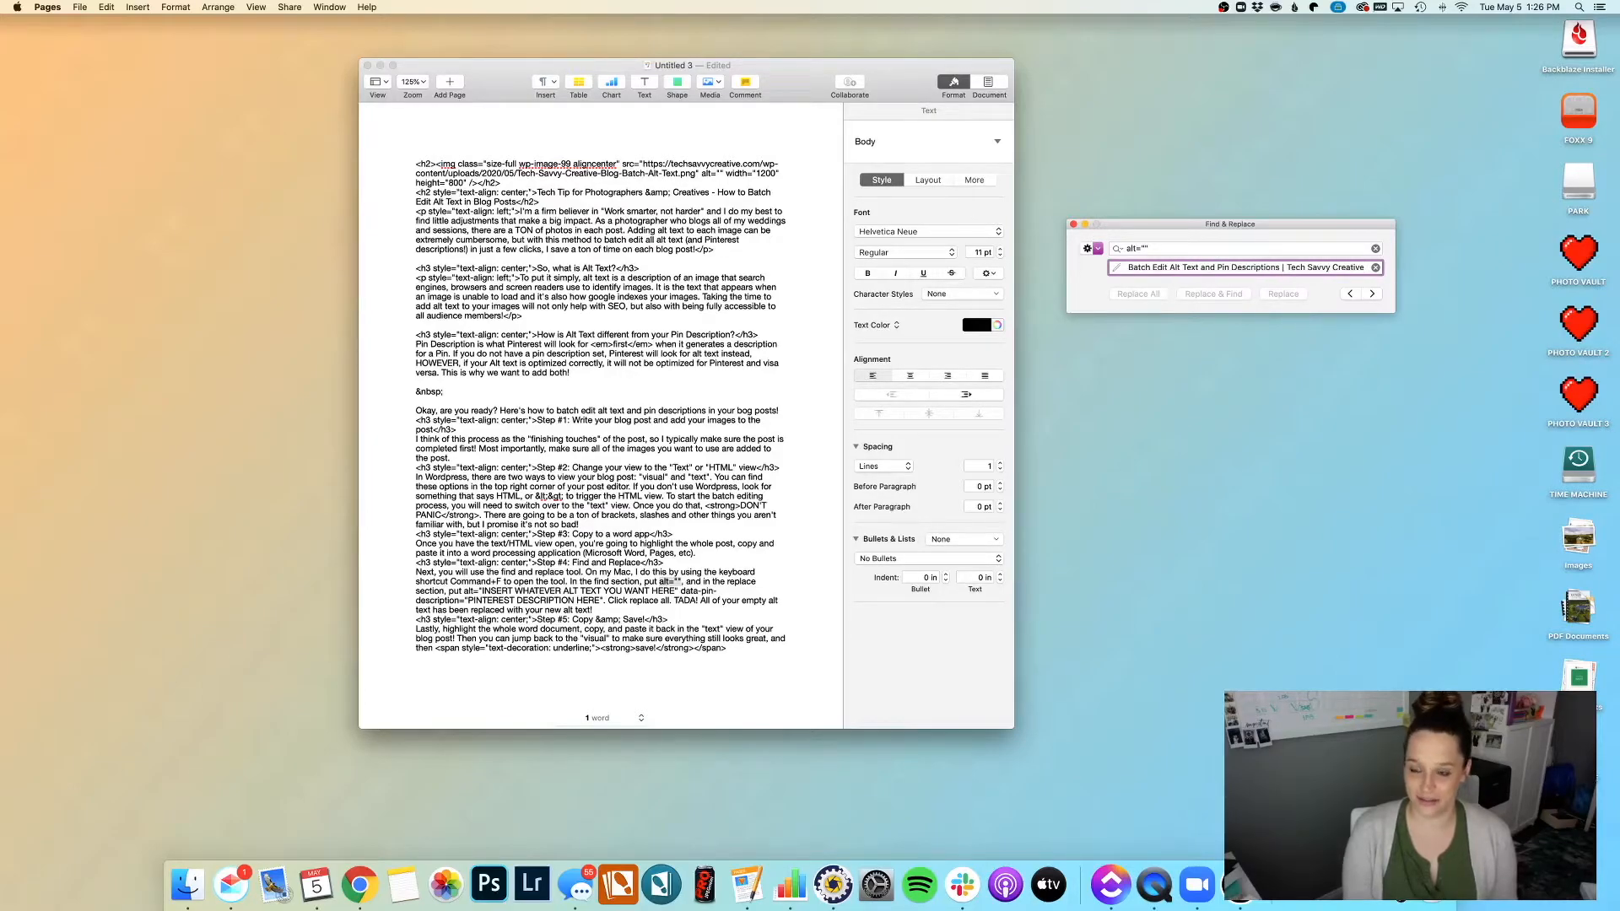
text( - Tech)
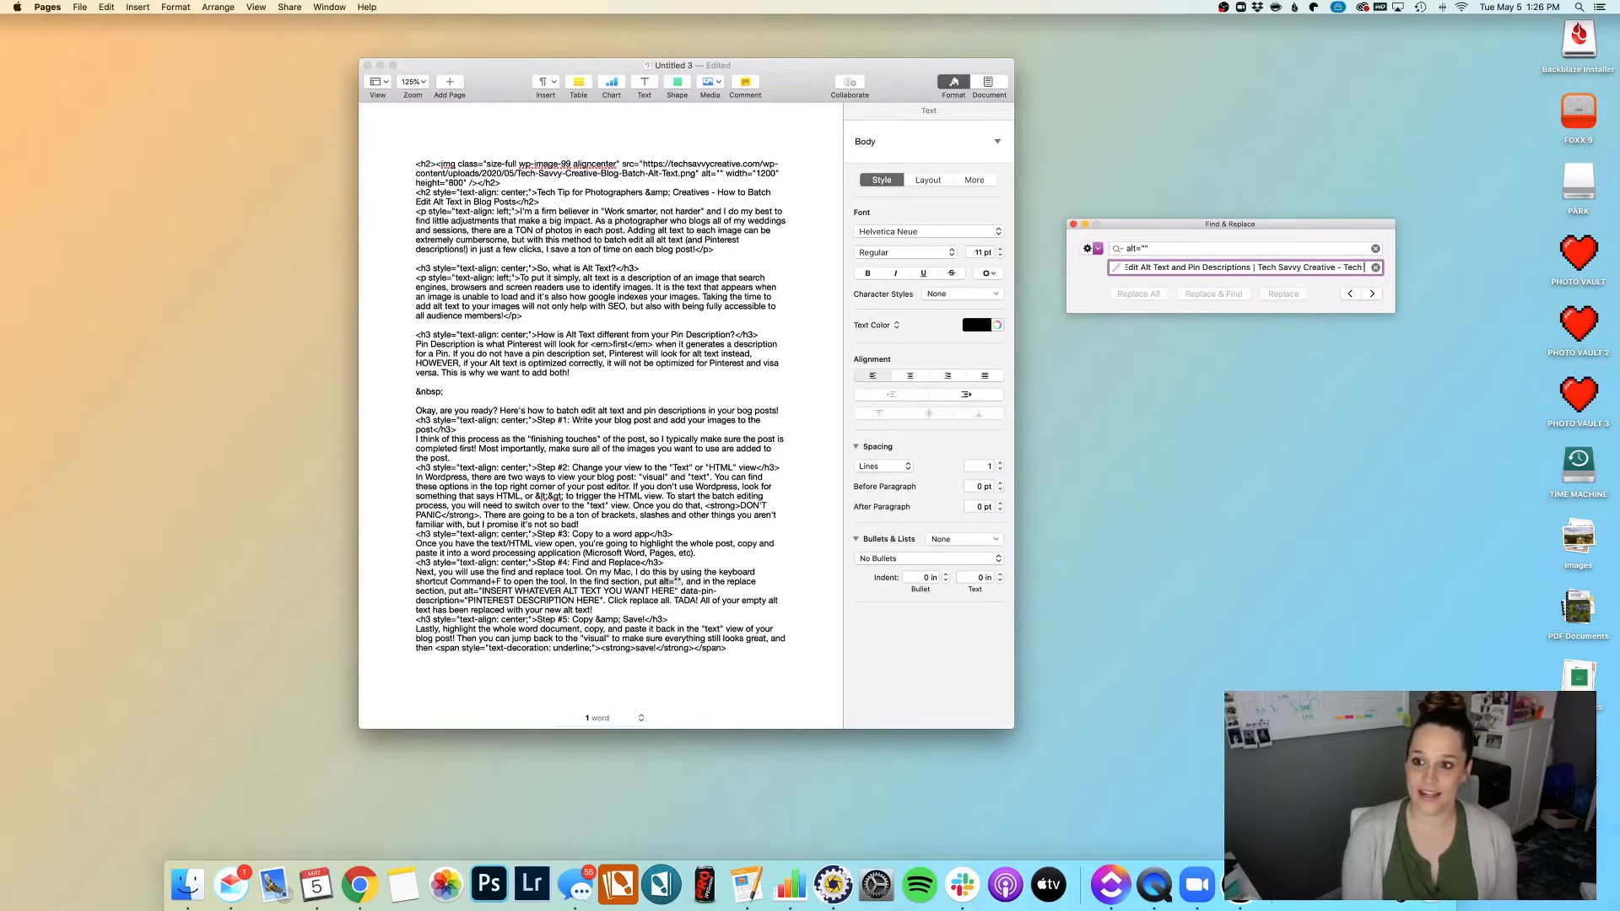
text( Tips for Creative Entrepren)
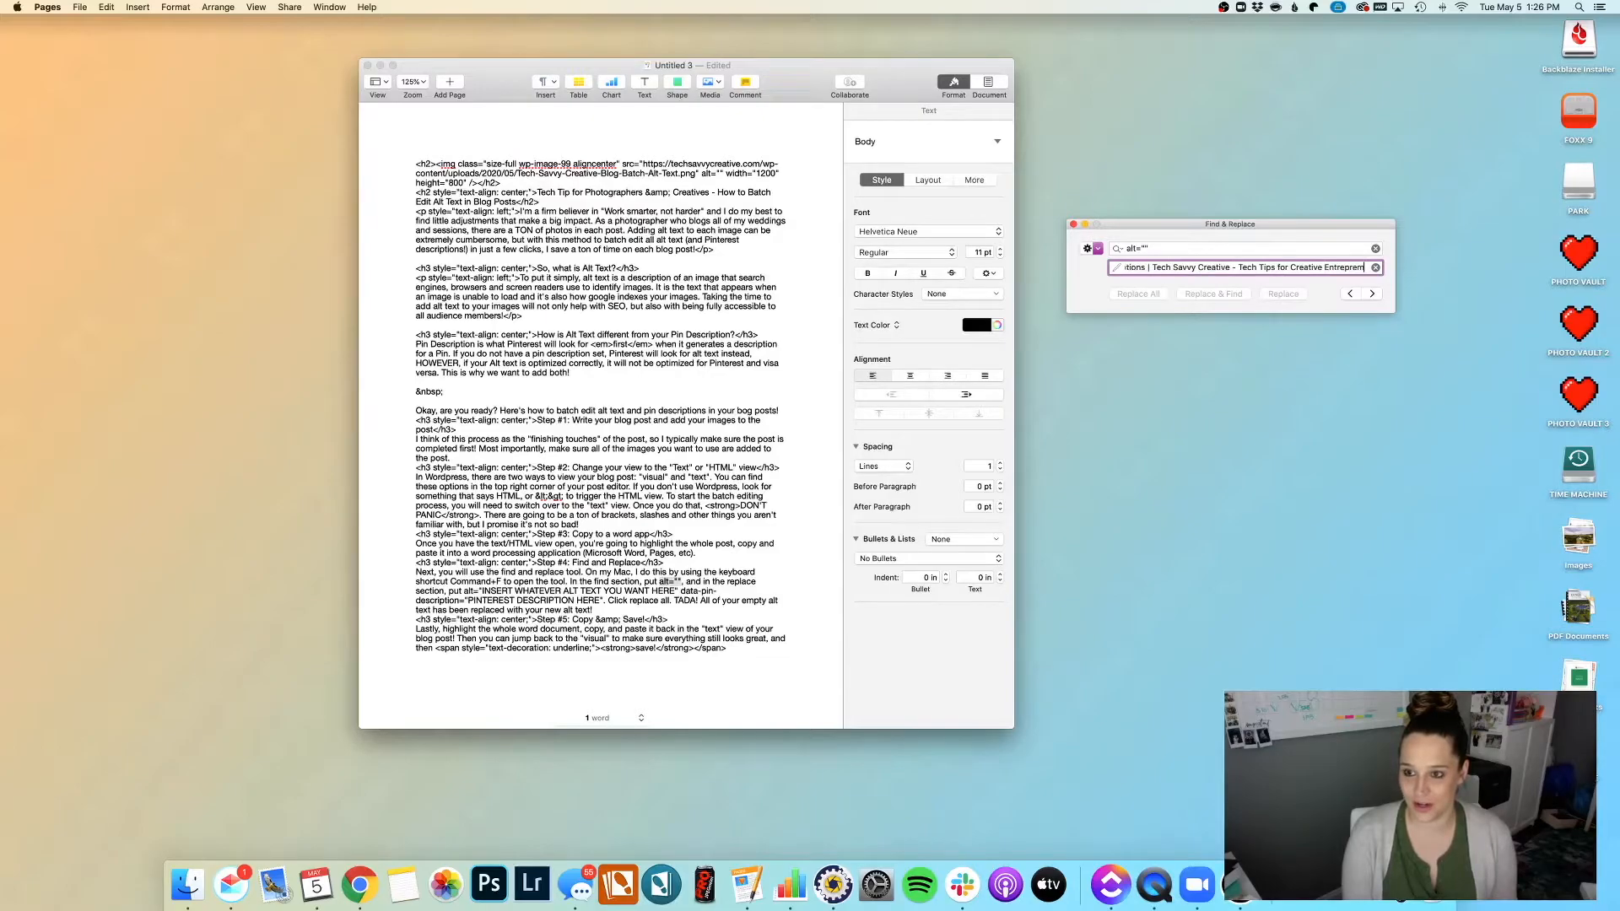
text(eurs)
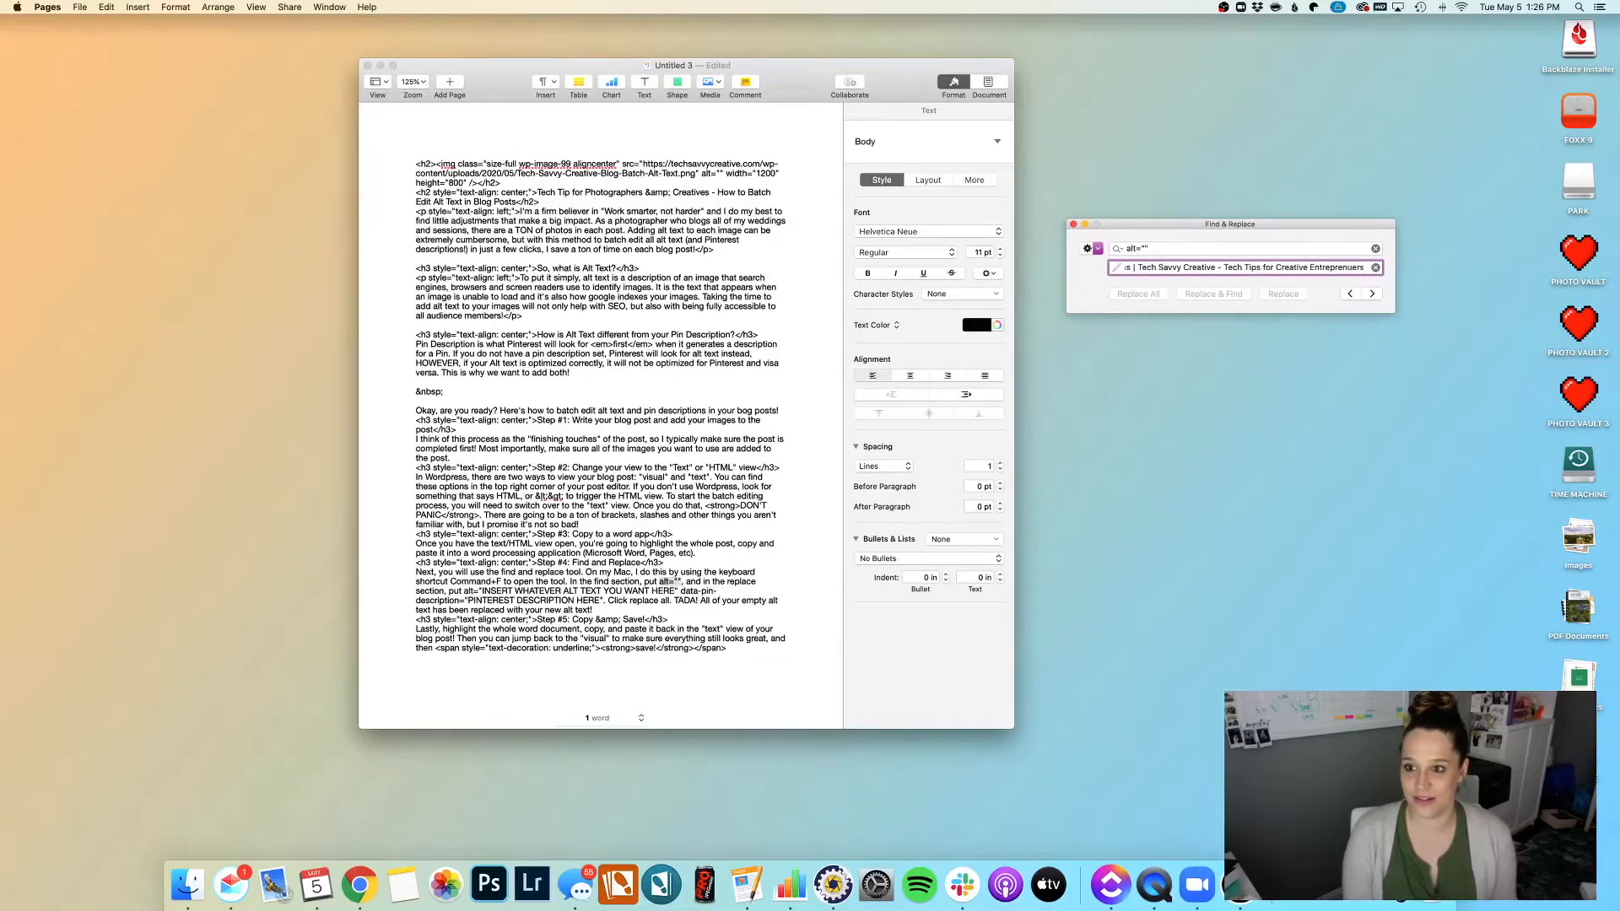
text(")
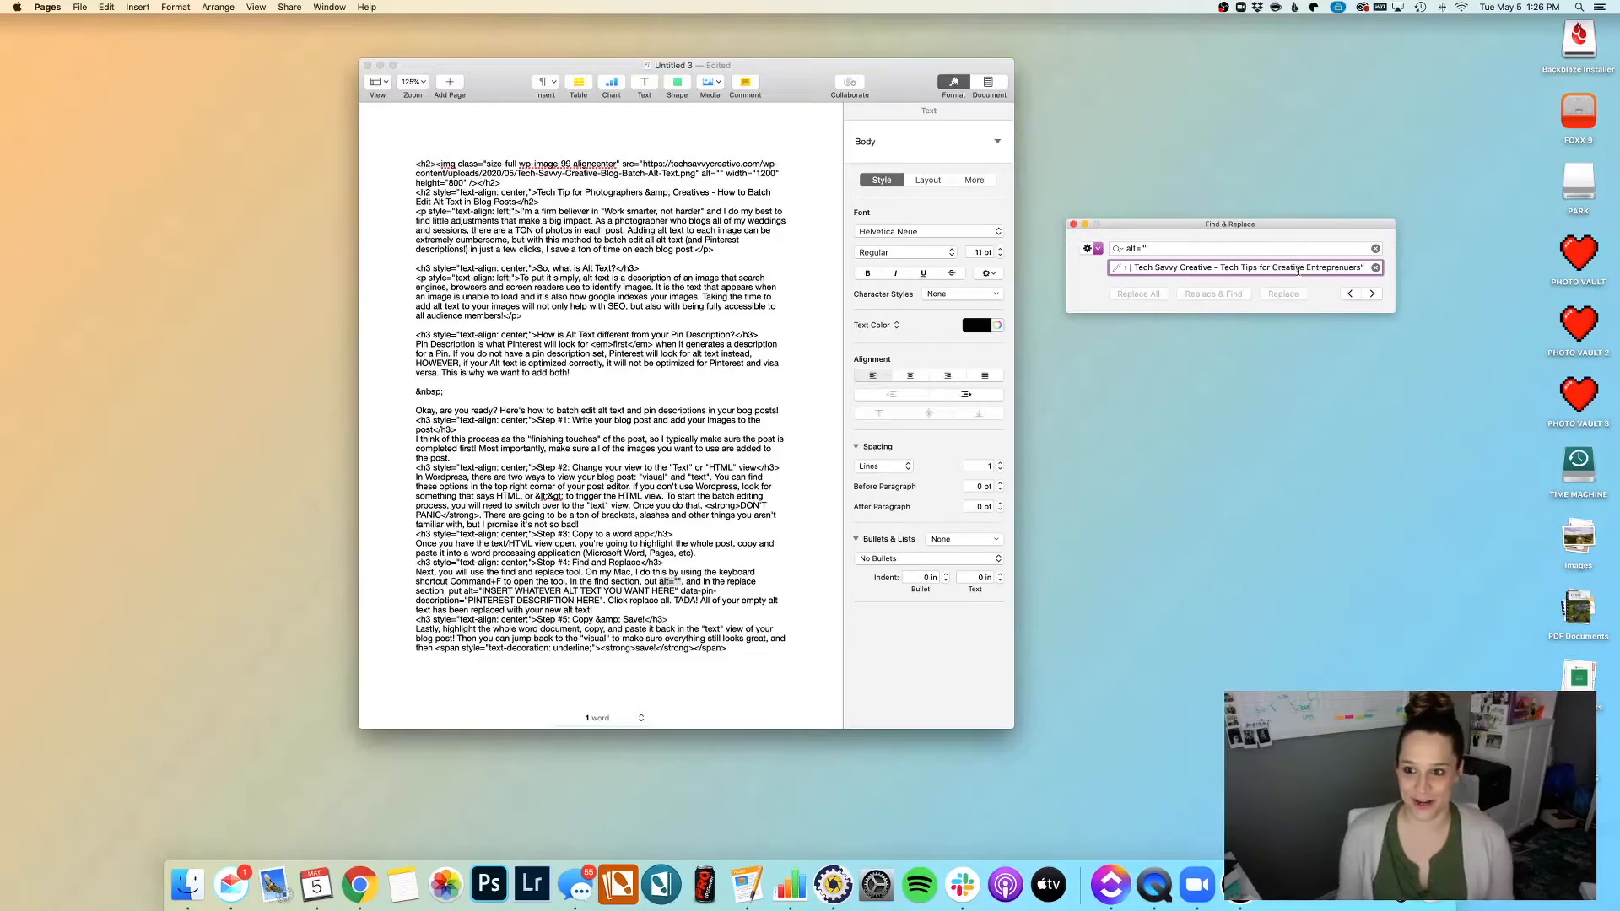
Step: Find alt="" in the document and replace every occurrence with the combined alt text and pin description
click(1215, 250)
key(Return)
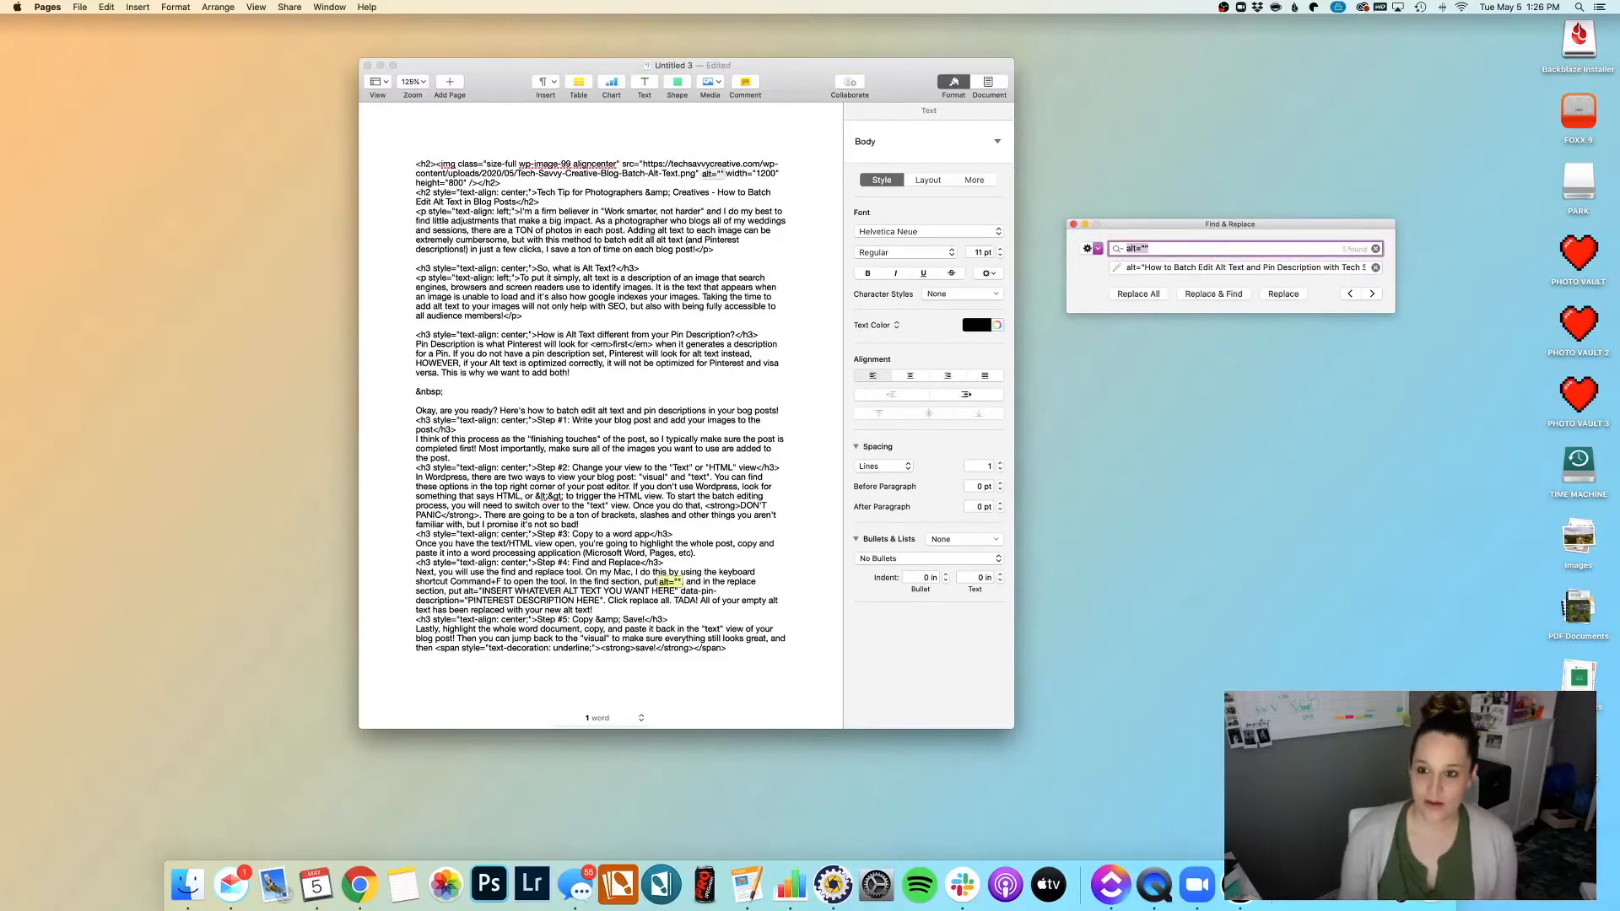
click(1136, 295)
click(698, 356)
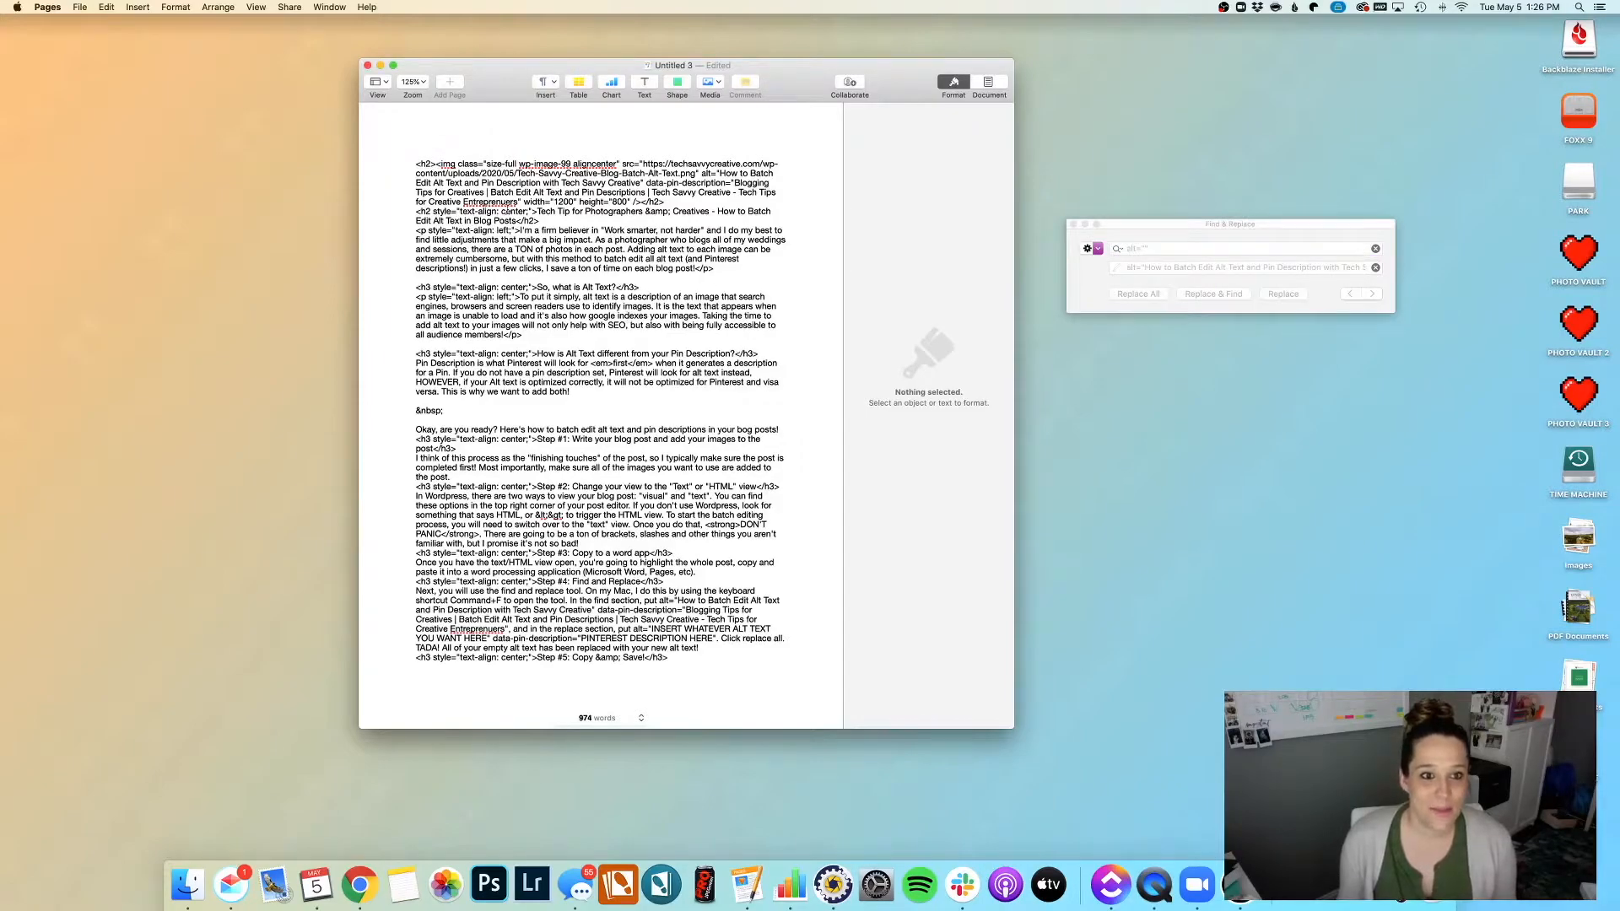
Step: Copy the misspelled word Entreprenuers from the header image's pin description and set it as the search text
click(506, 204)
double_click(506, 204)
key(super+c)
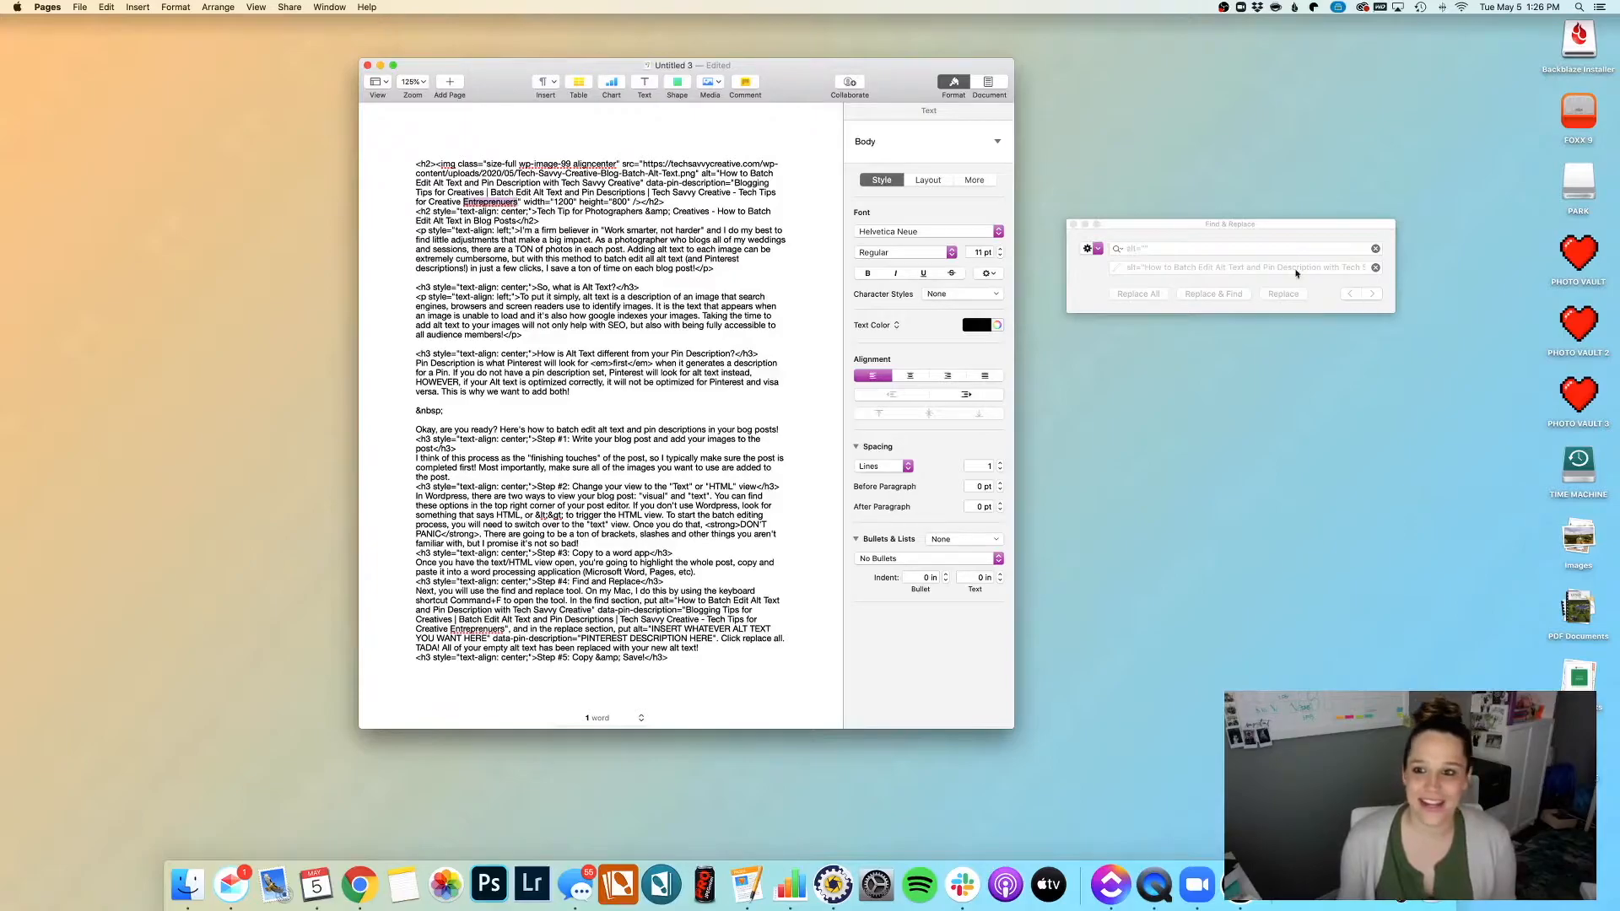
click(1216, 251)
key(super+a)
key(super+v)
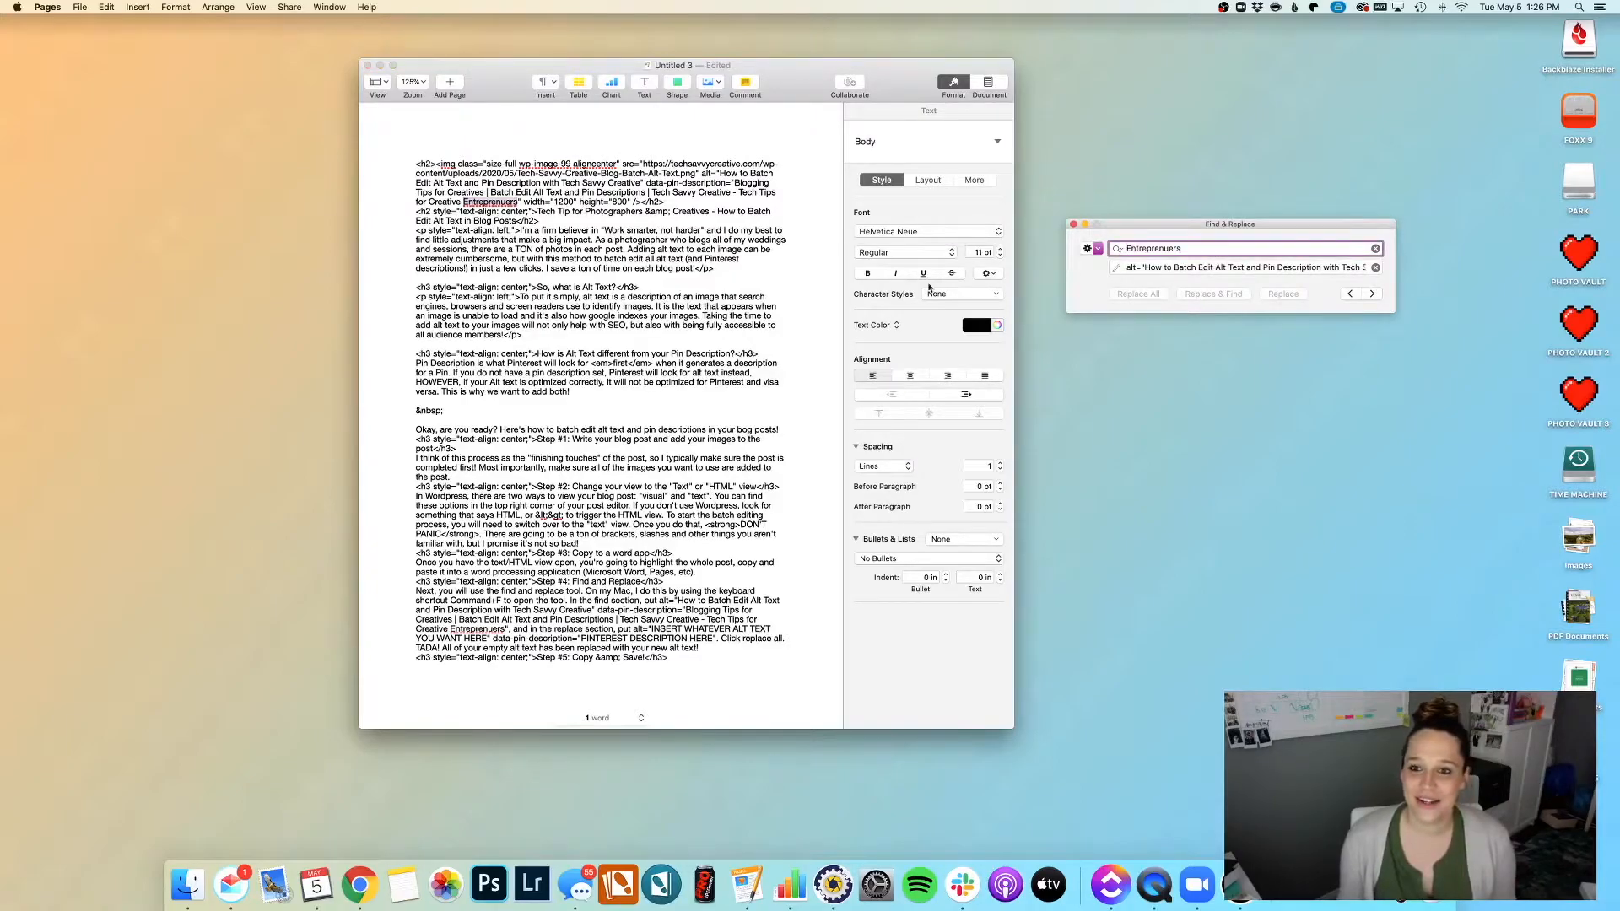
Step: Correct the spelling to Entrepreneurs in the header image's pin description using the suggested correction
click(506, 205)
right_click(506, 204)
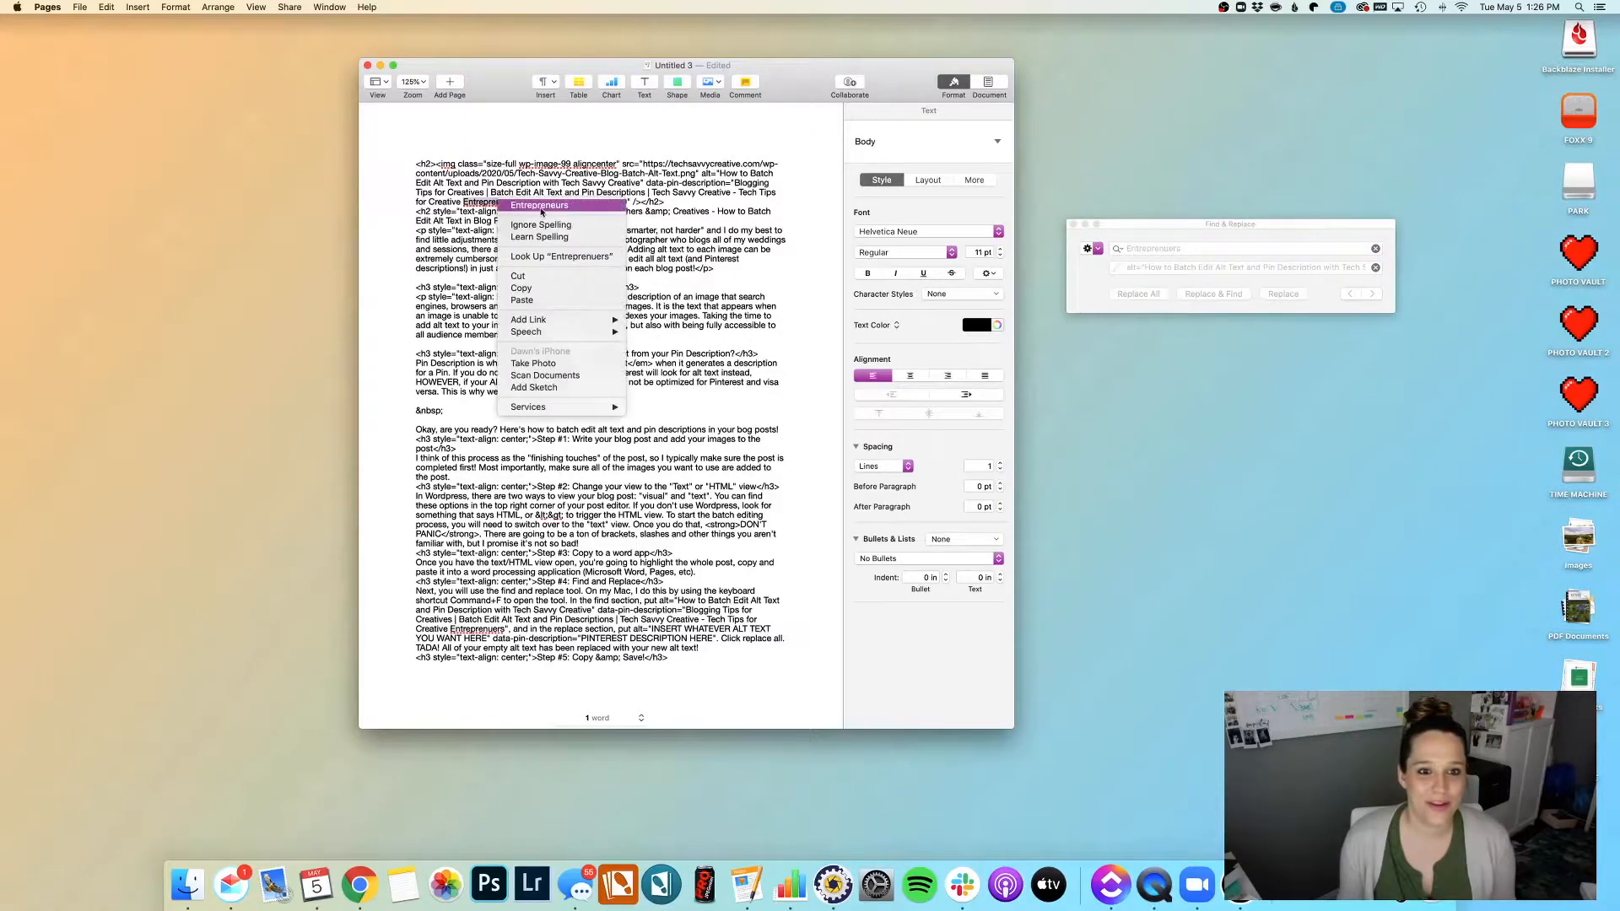
click(541, 210)
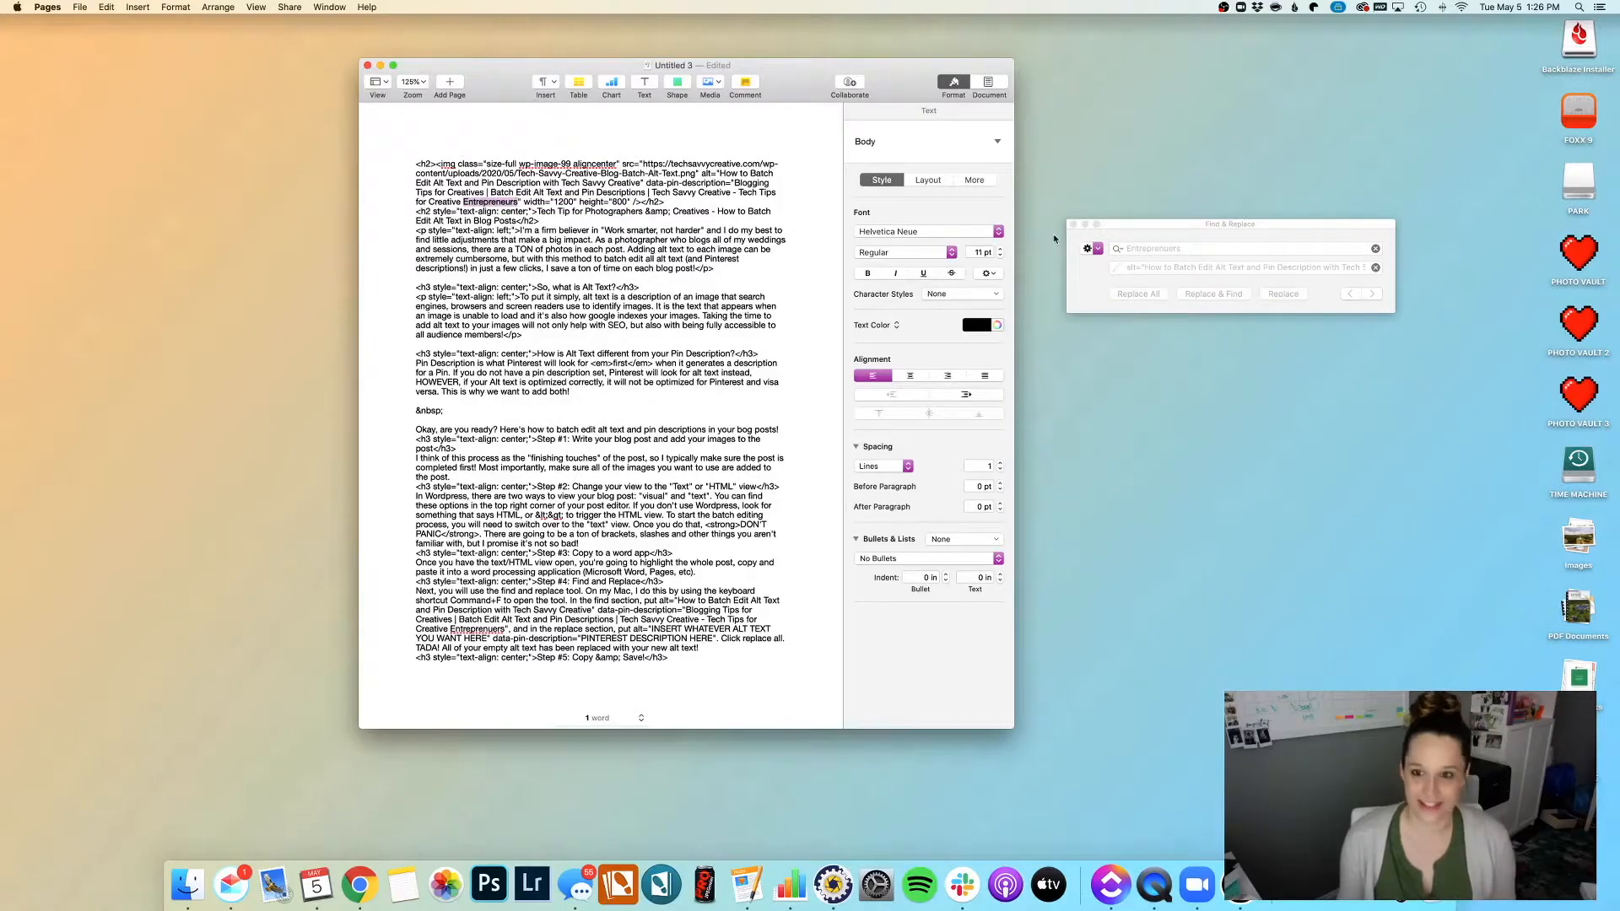
Step: Set the replacement text to Entrepreneurs and replace all remaining occurrences of Entreprenuers
click(1176, 268)
key(super+a)
text(Entrepreneurs)
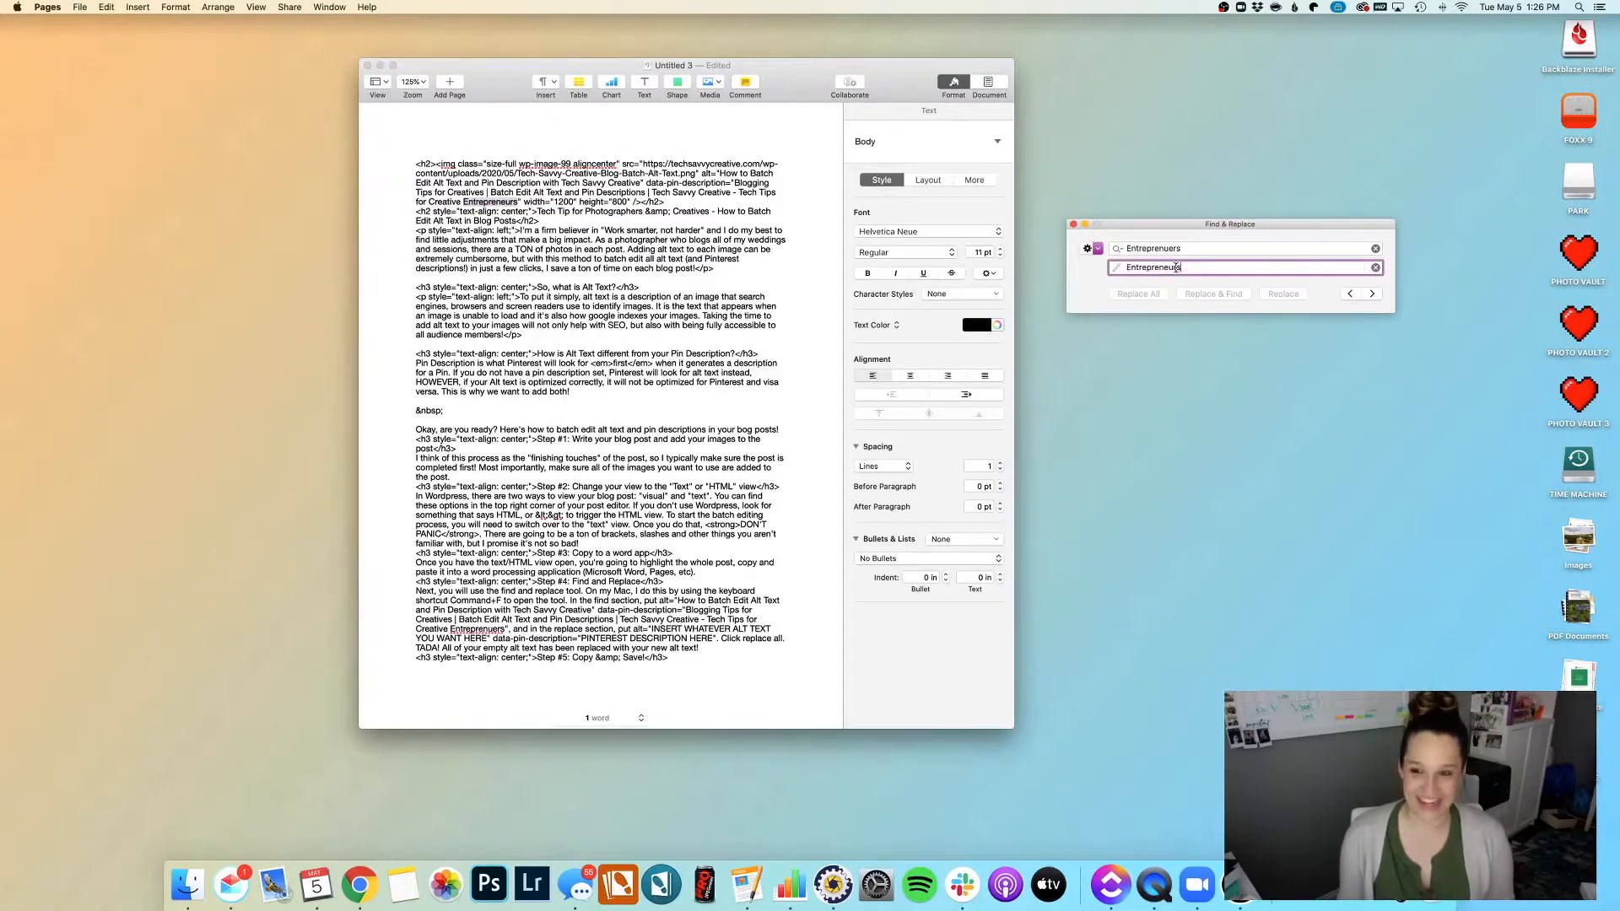
click(1223, 246)
click(1137, 295)
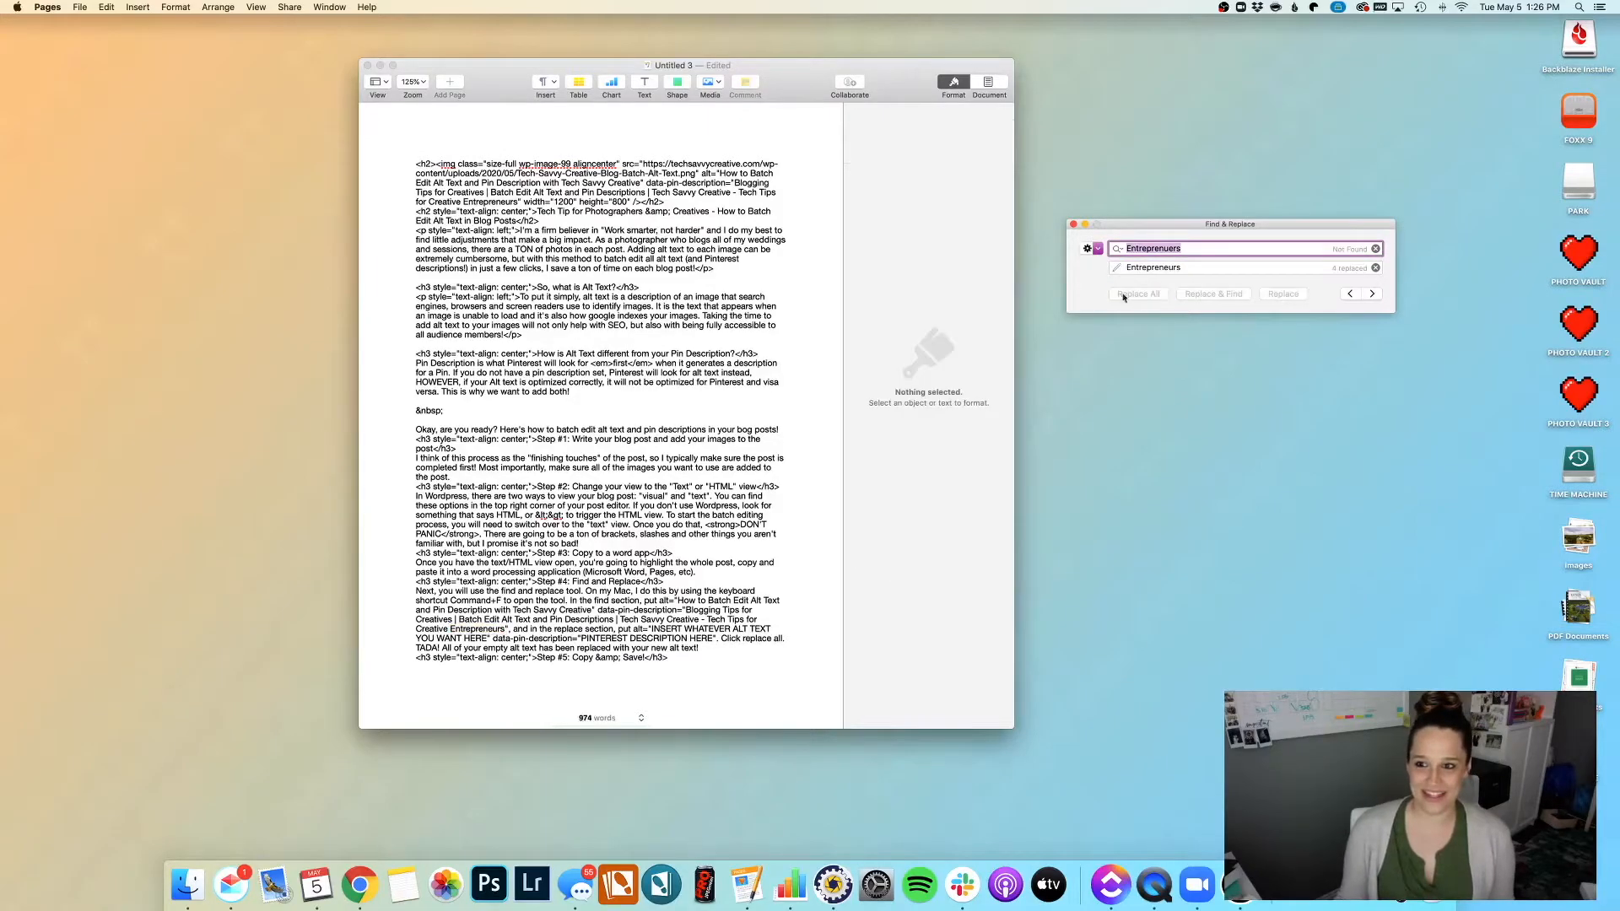
Step: Check the replaced image tags, copy the entire edited HTML and paste it over the selected post text in WordPress
click(724, 369)
scroll(724, 370, down, 10)
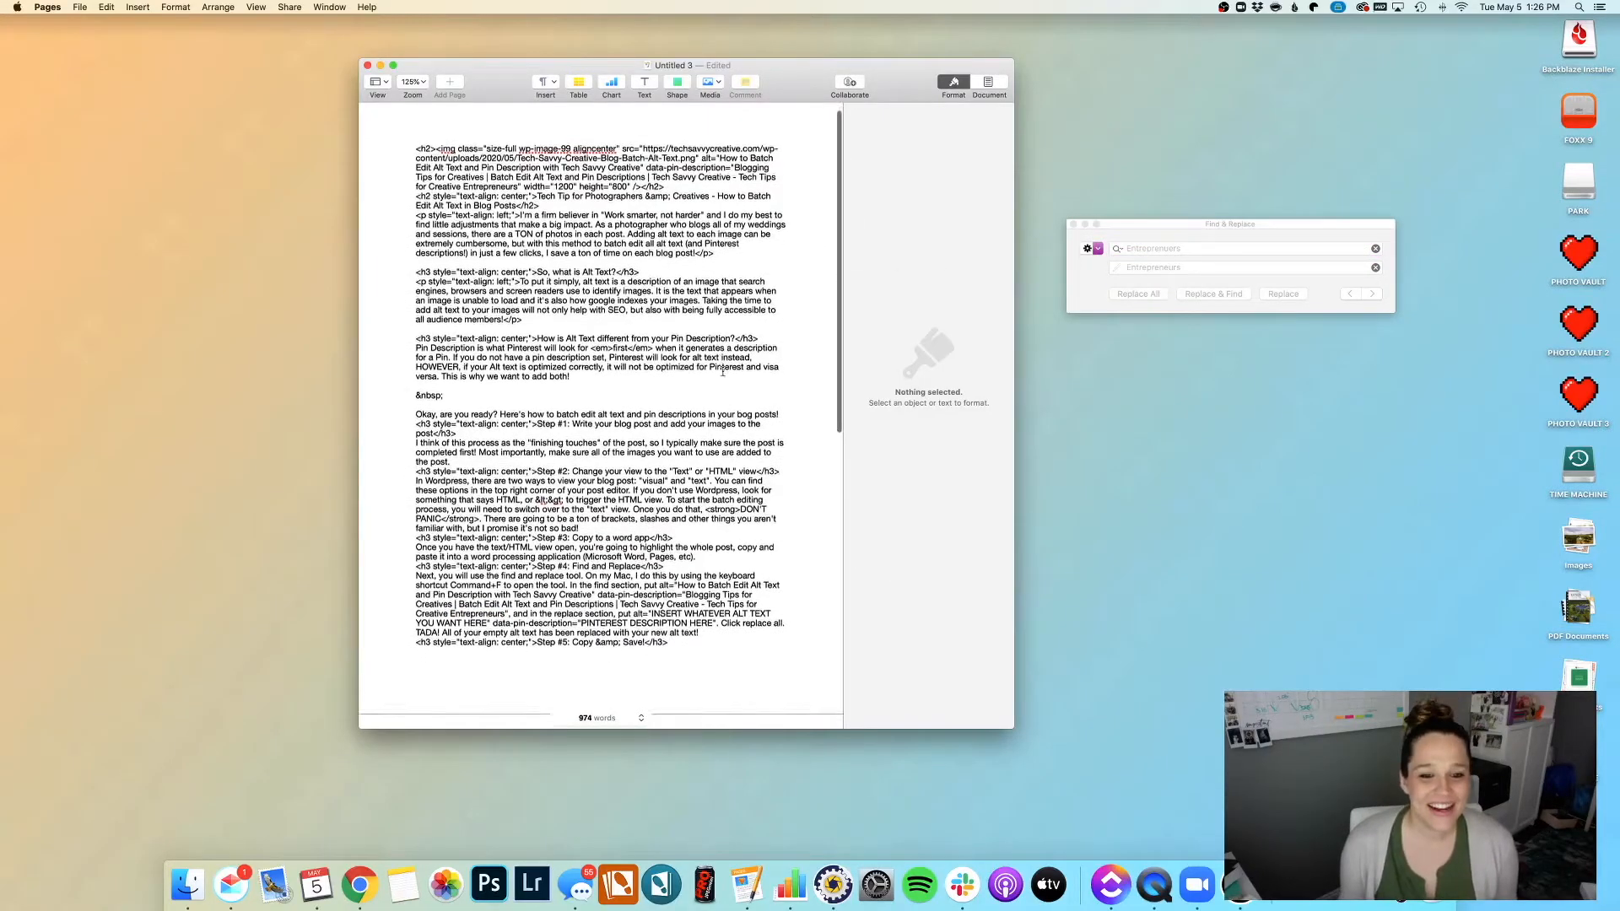
scroll(723, 372, down, 1)
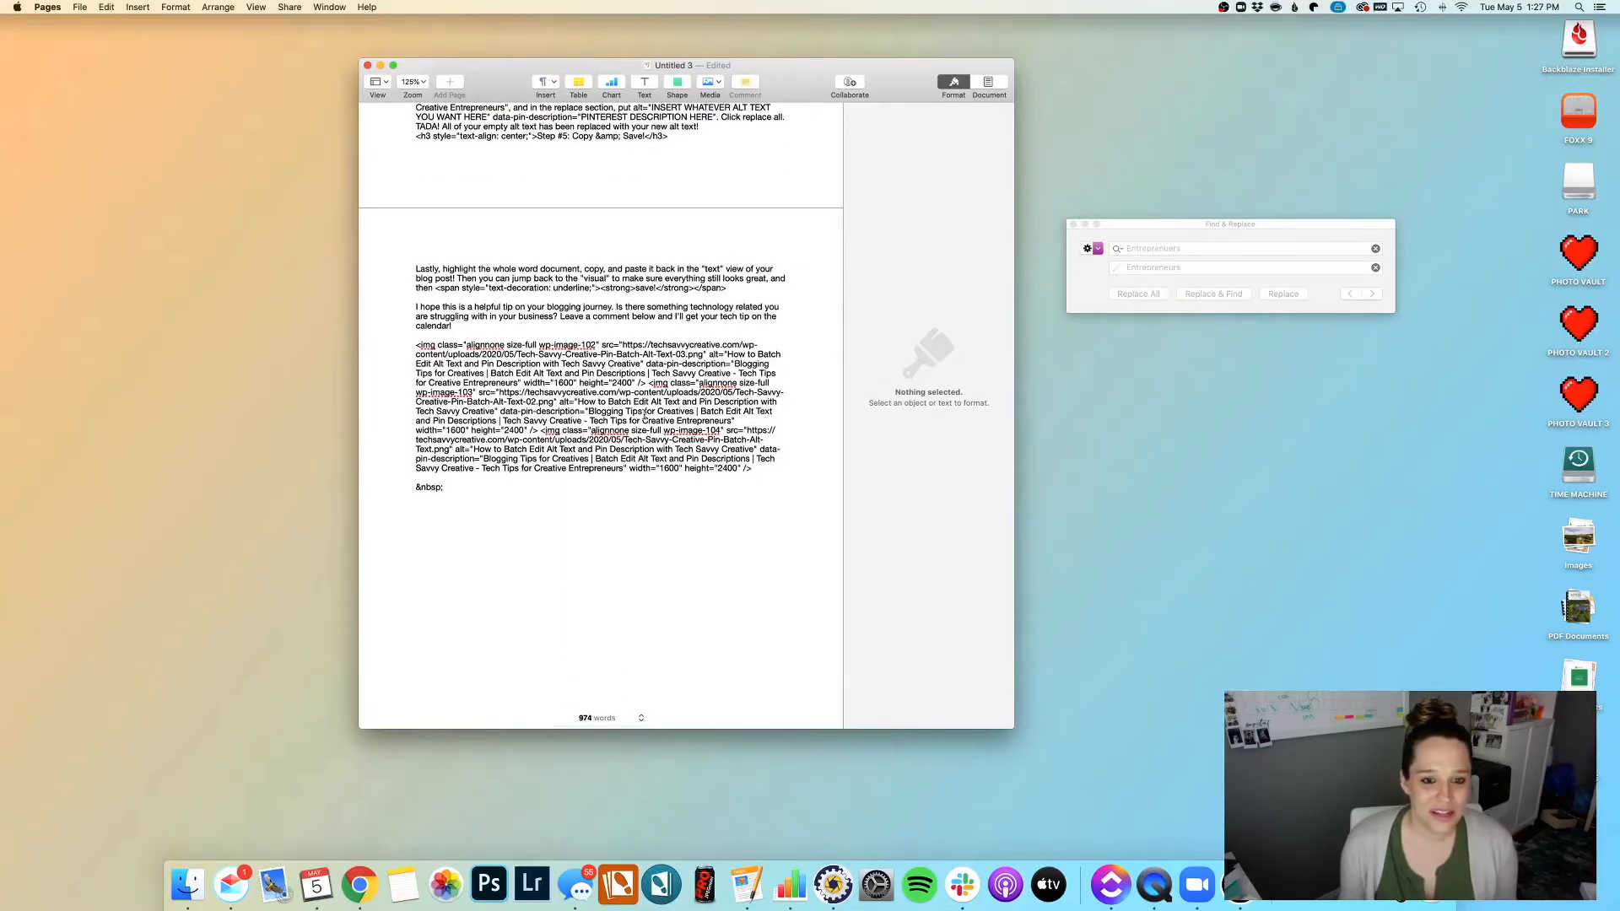
scroll(610, 377, up, 10)
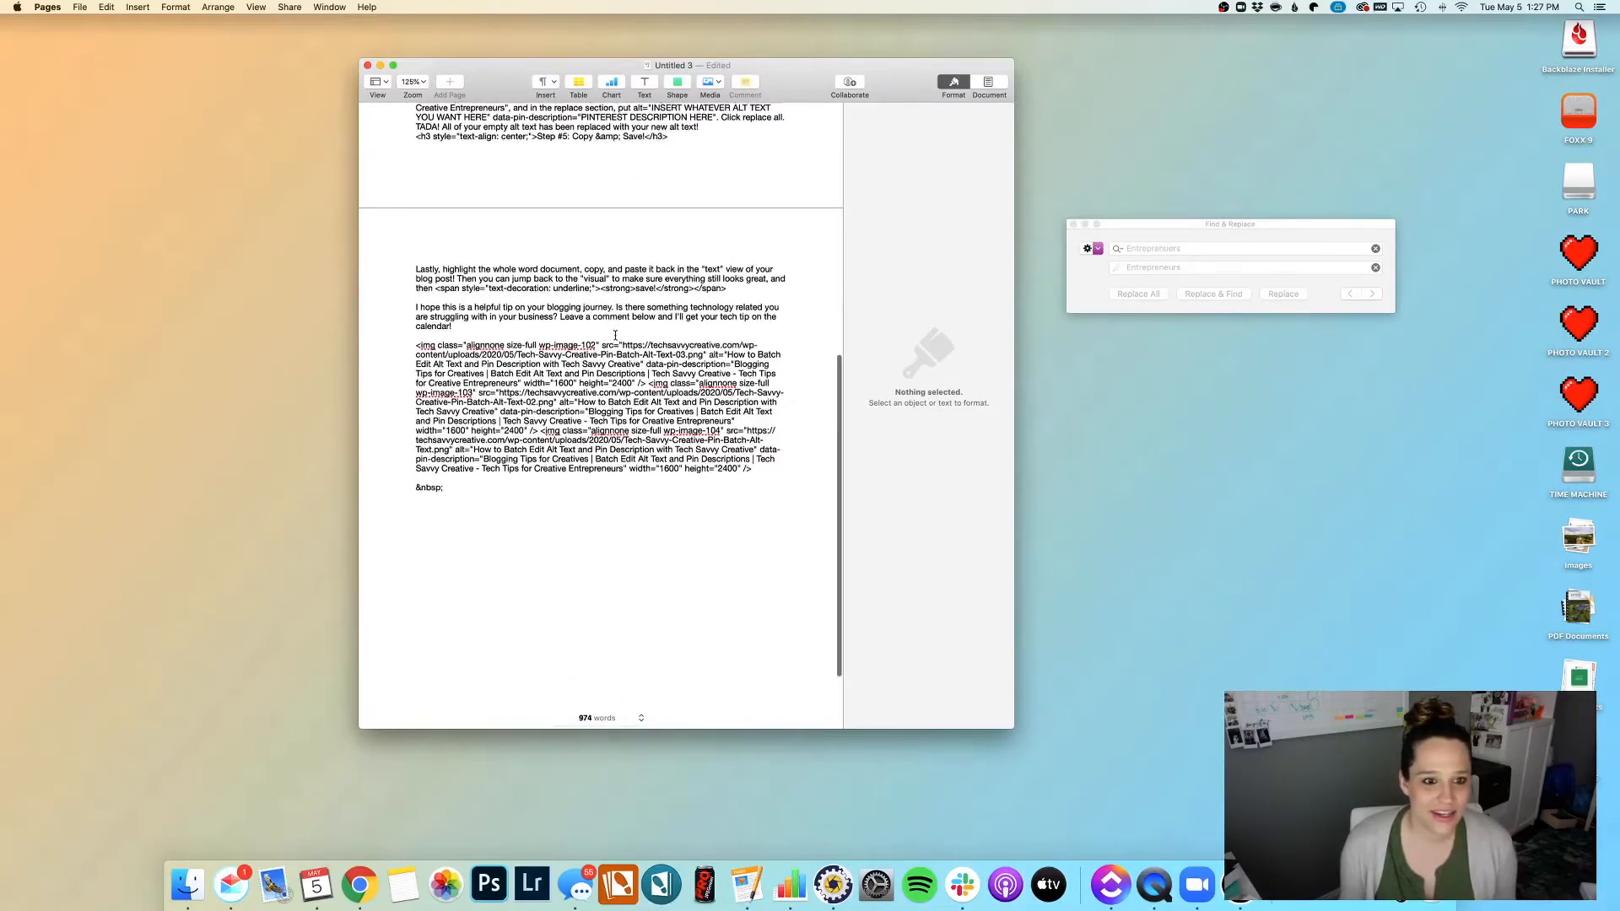
click(614, 340)
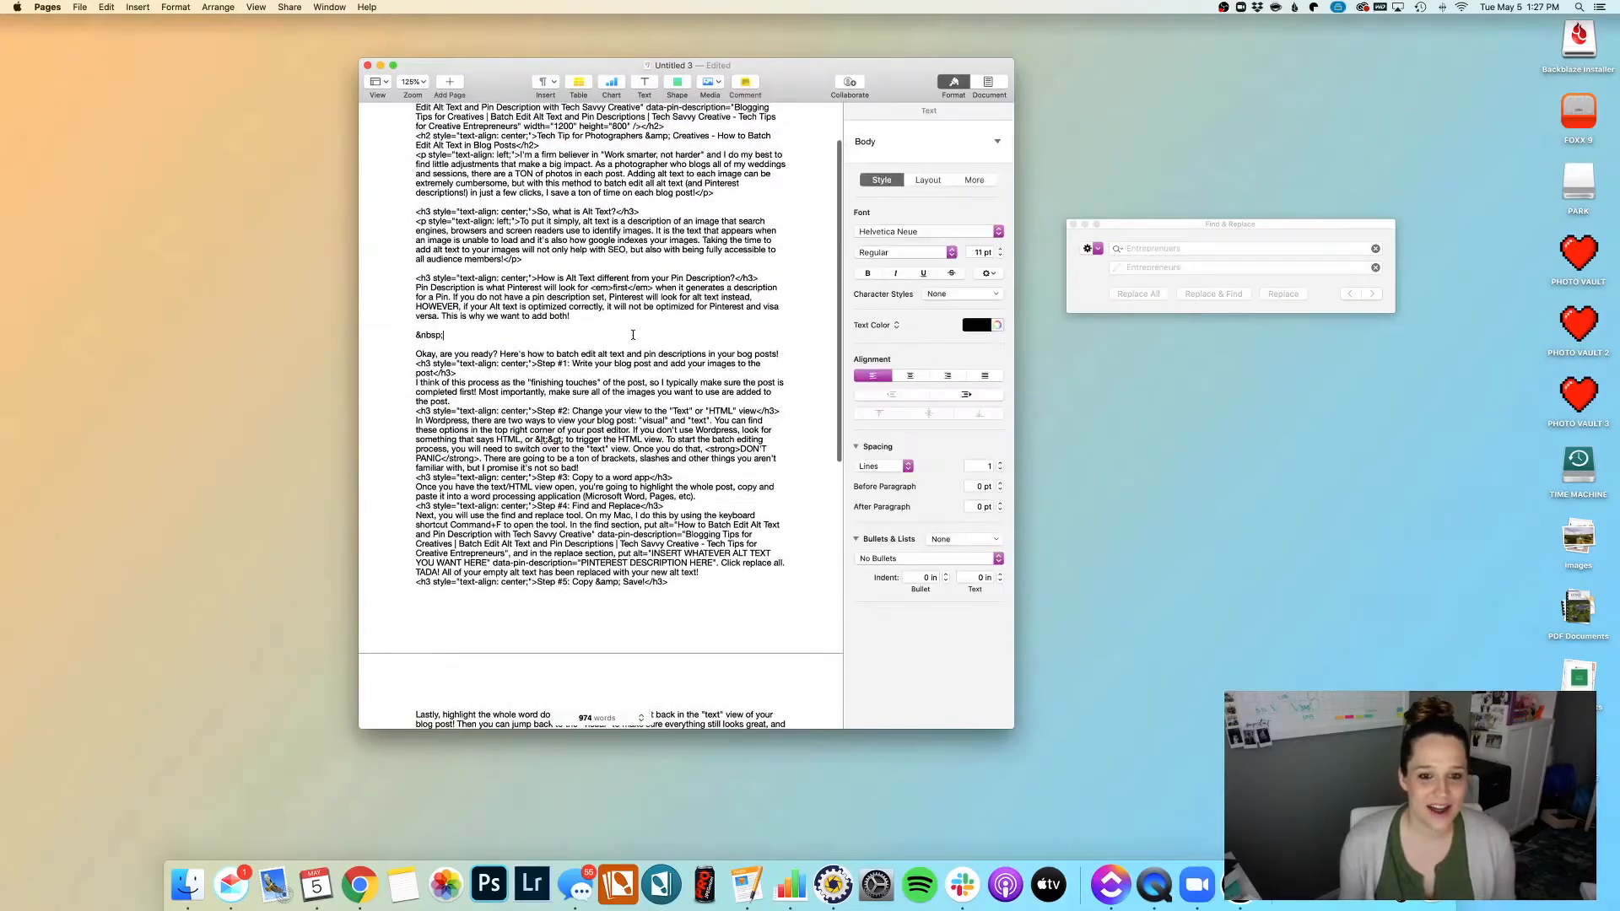
key(super+a)
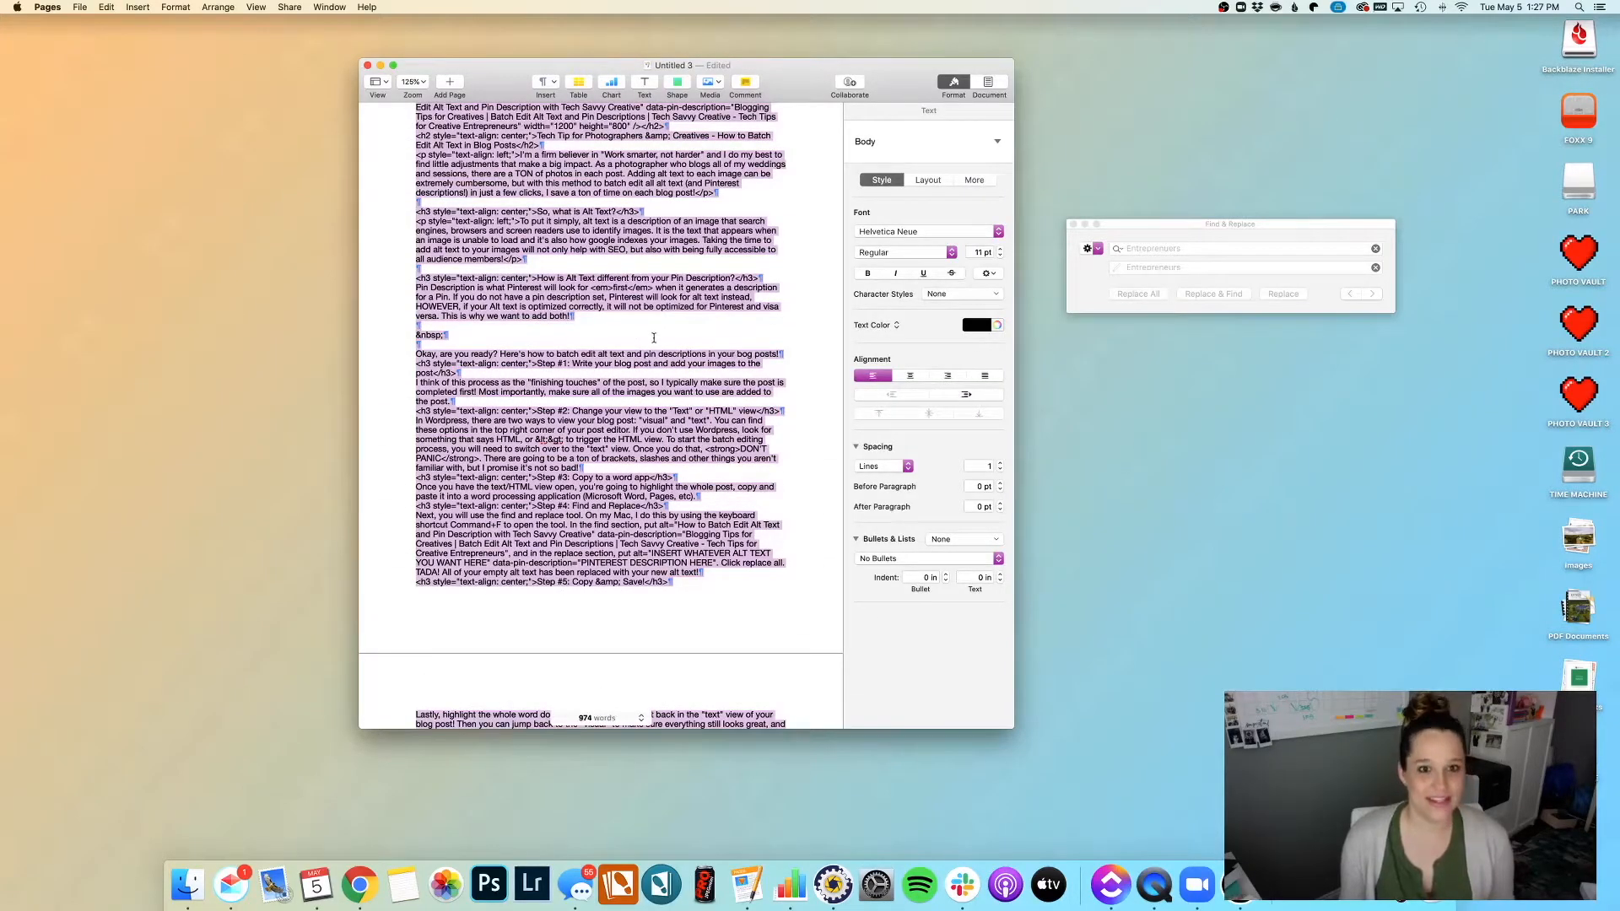
scroll(654, 337, up, 2)
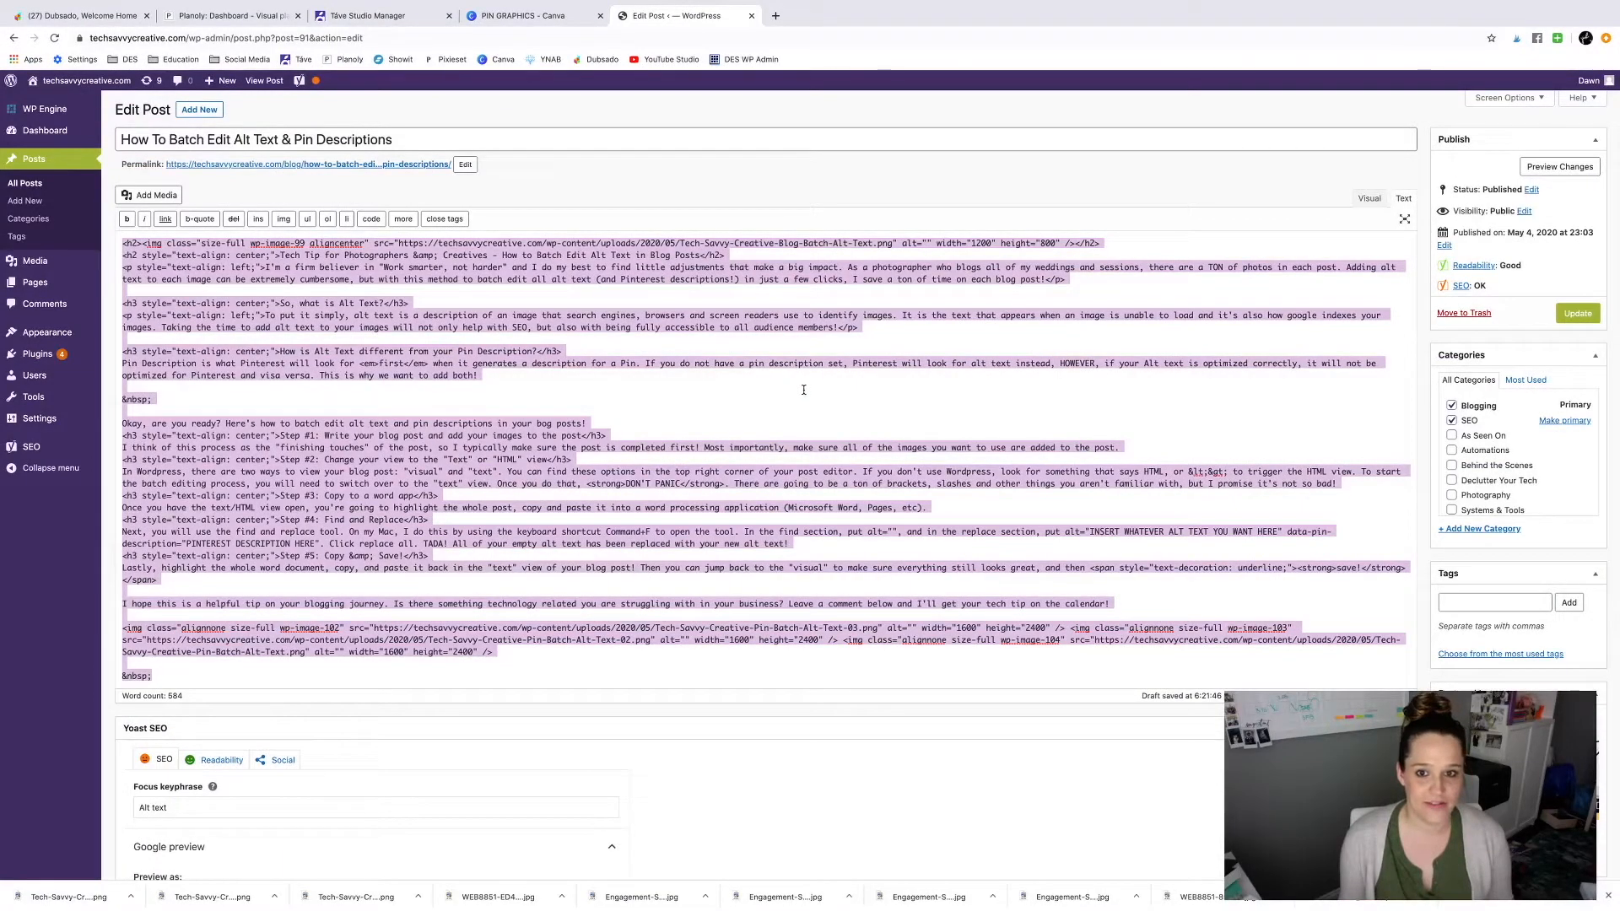
key(super+v)
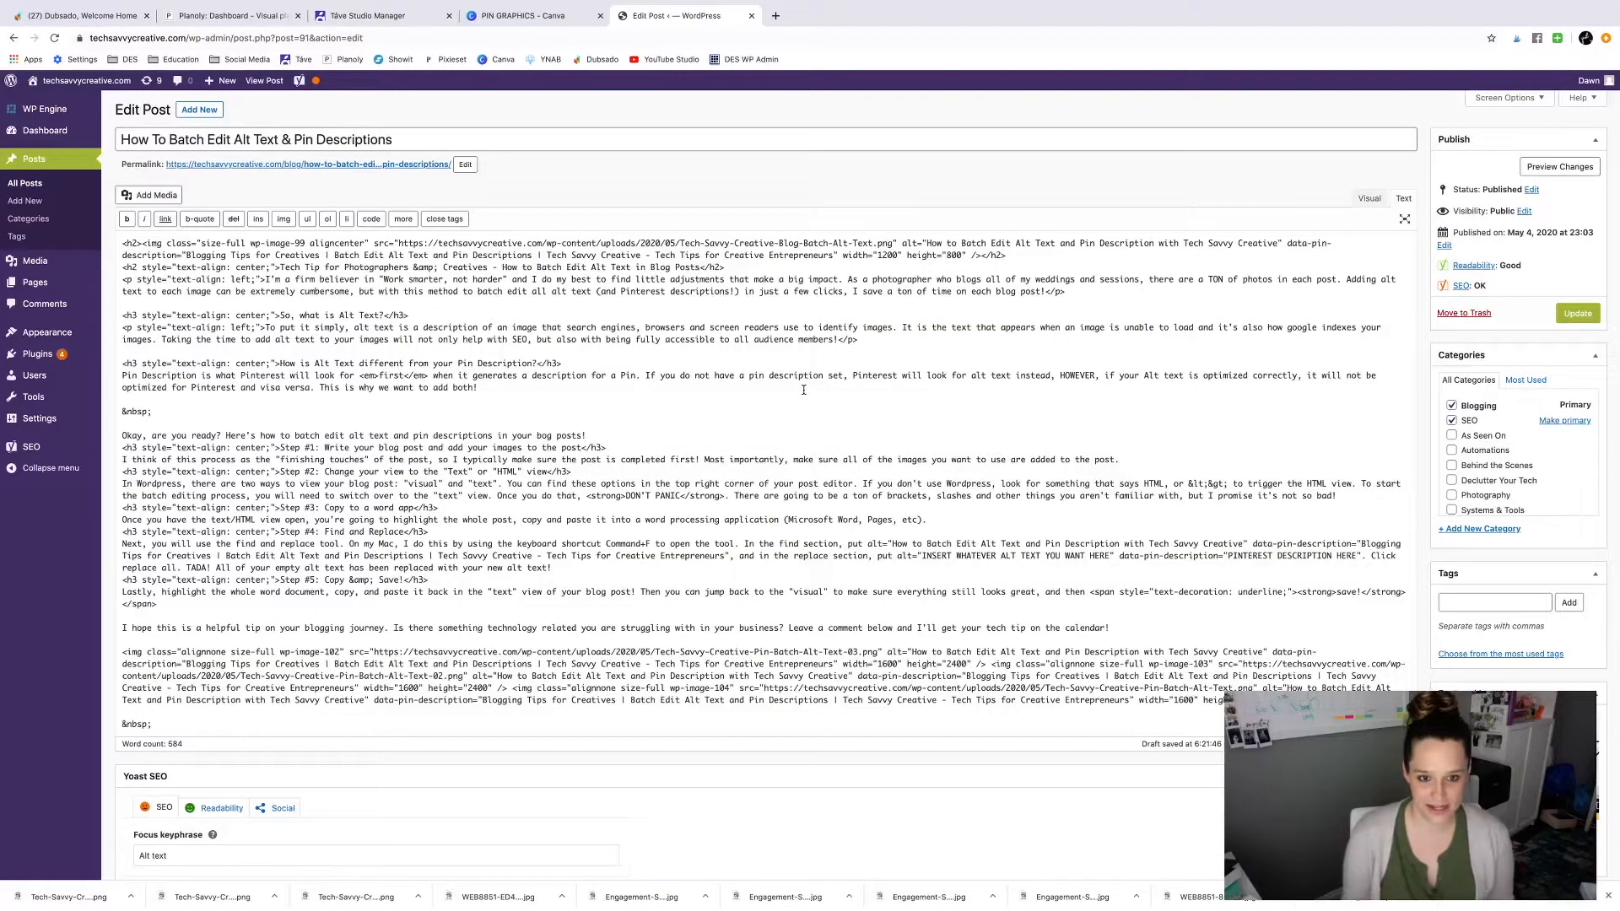
Step: Switch the post to the visual view and delete the inserted alt text and pin description from Step #4's find example, leaving alt=""
scroll(712, 429, up, 1)
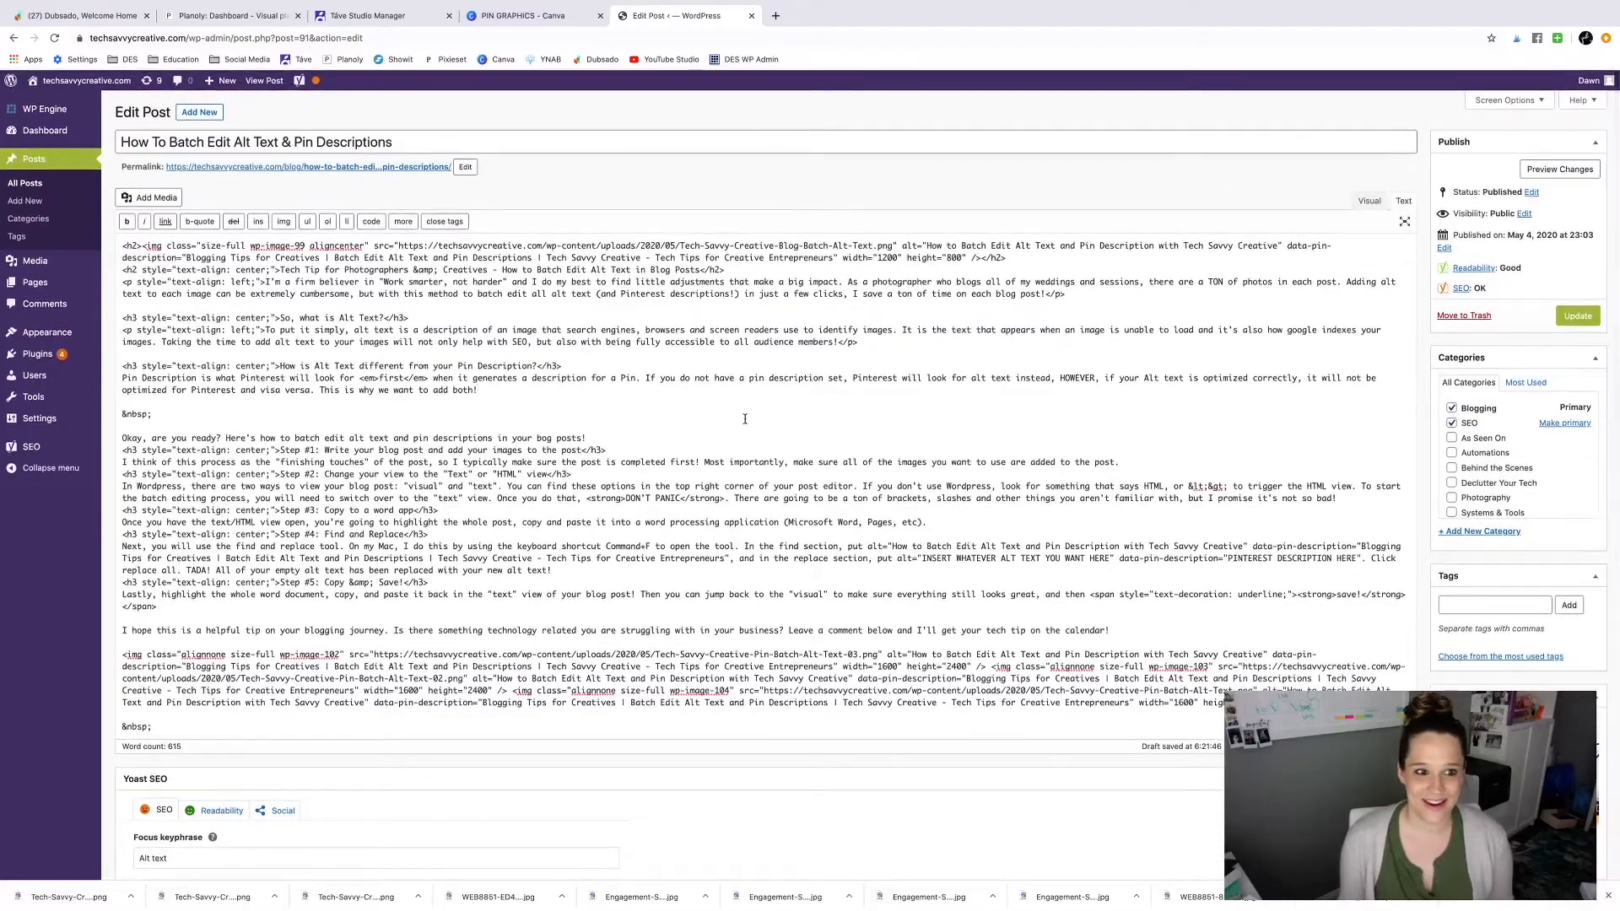
click(1371, 204)
scroll(1240, 297, down, 7)
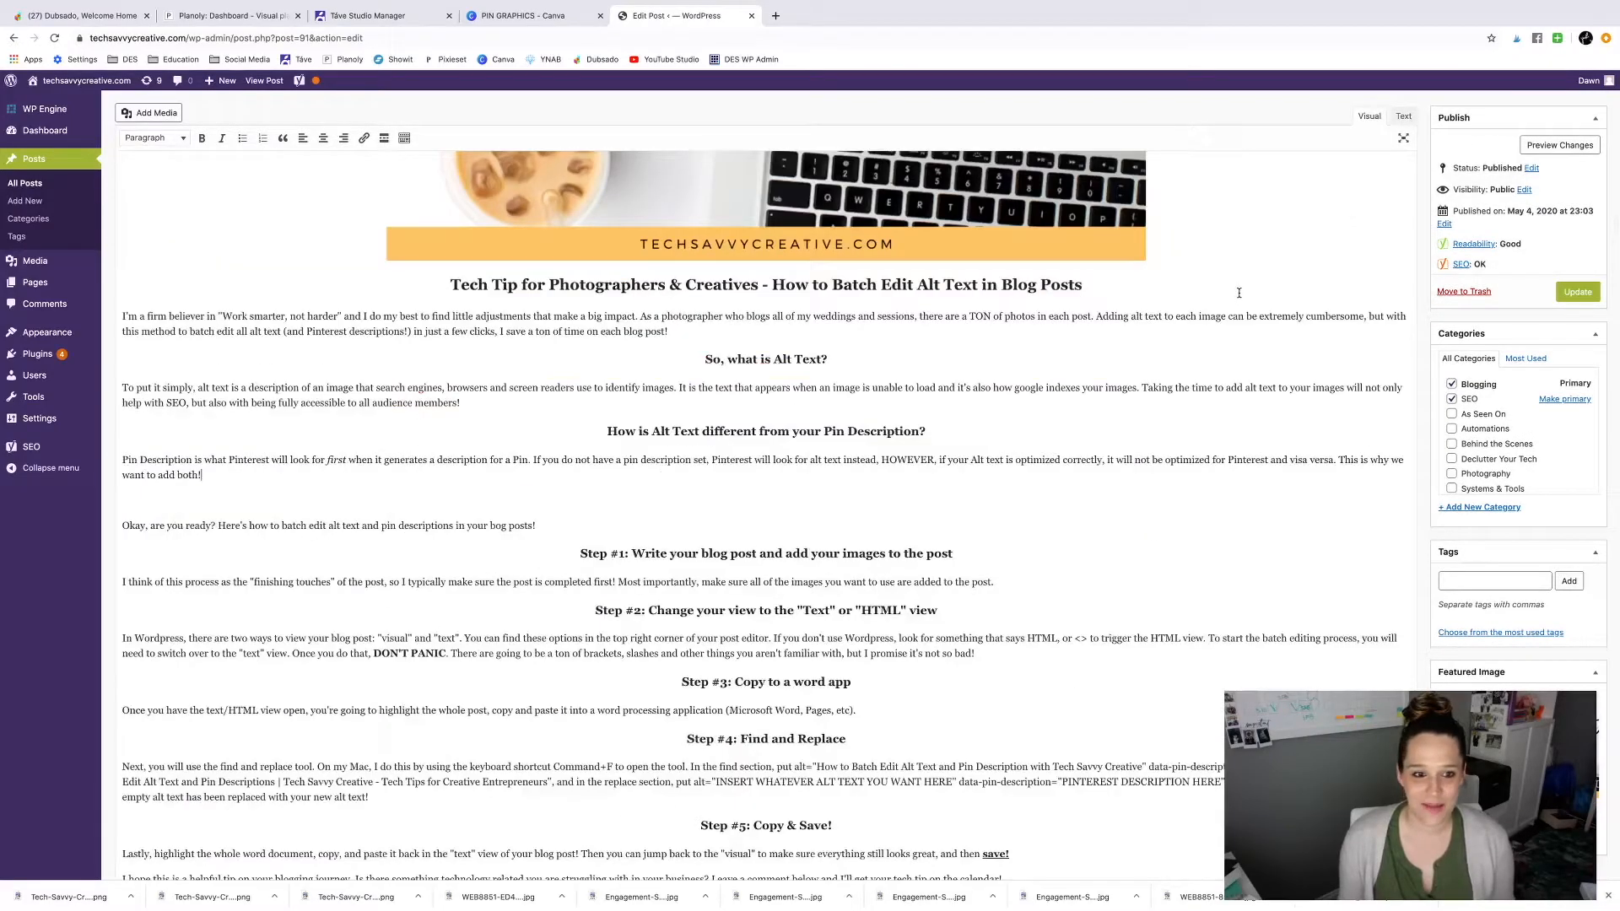
scroll(1198, 359, down, 2)
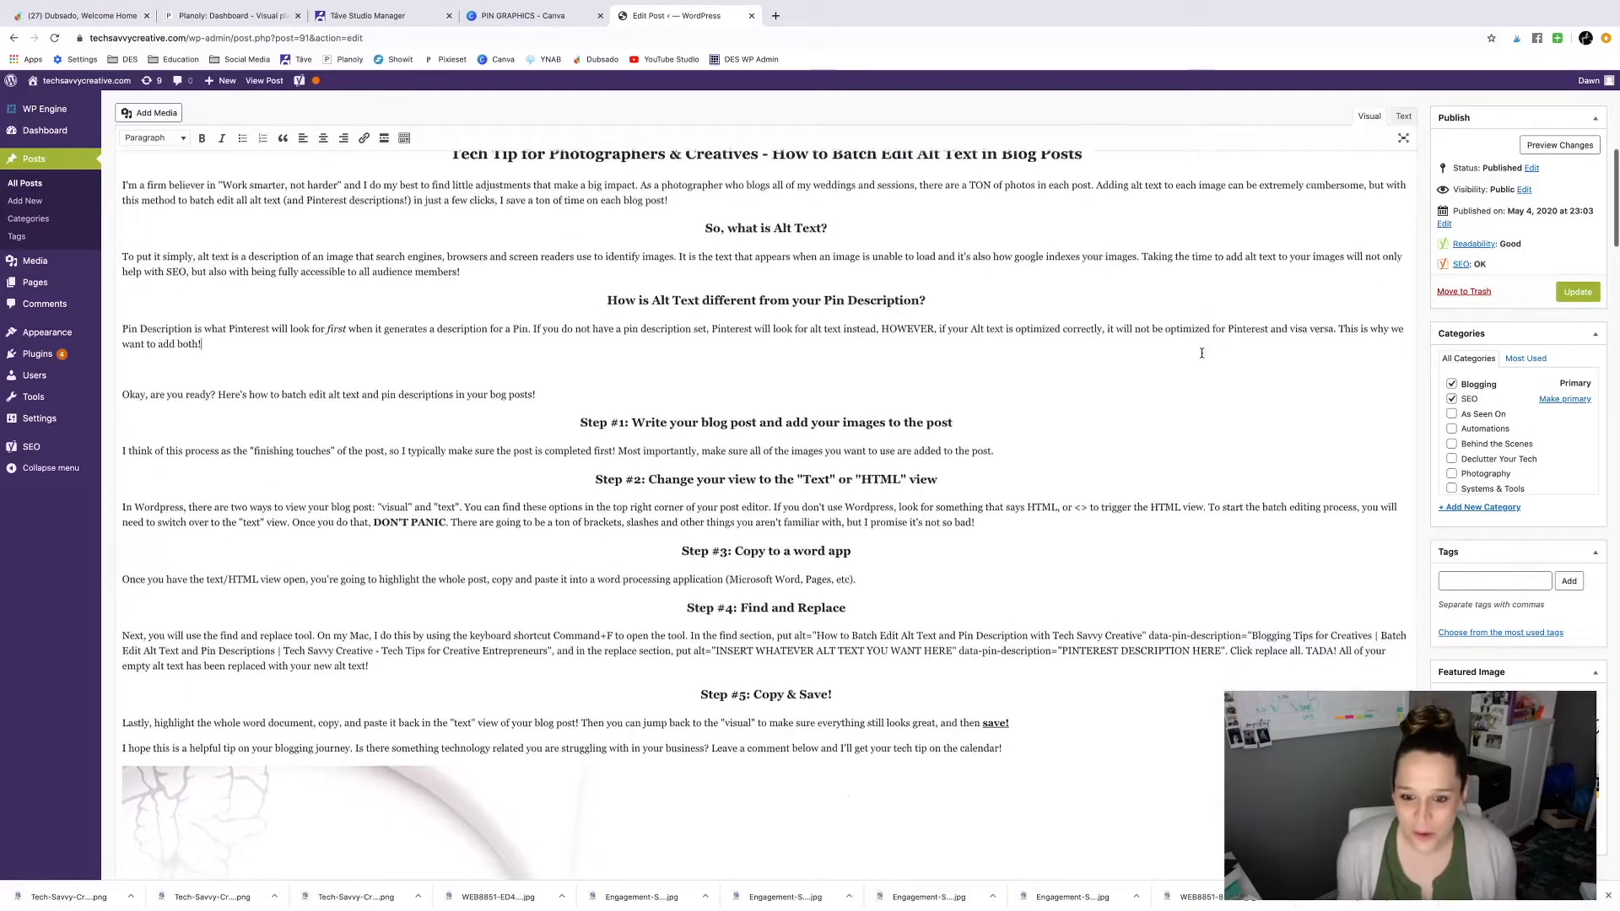
scroll(1202, 352, down, 2)
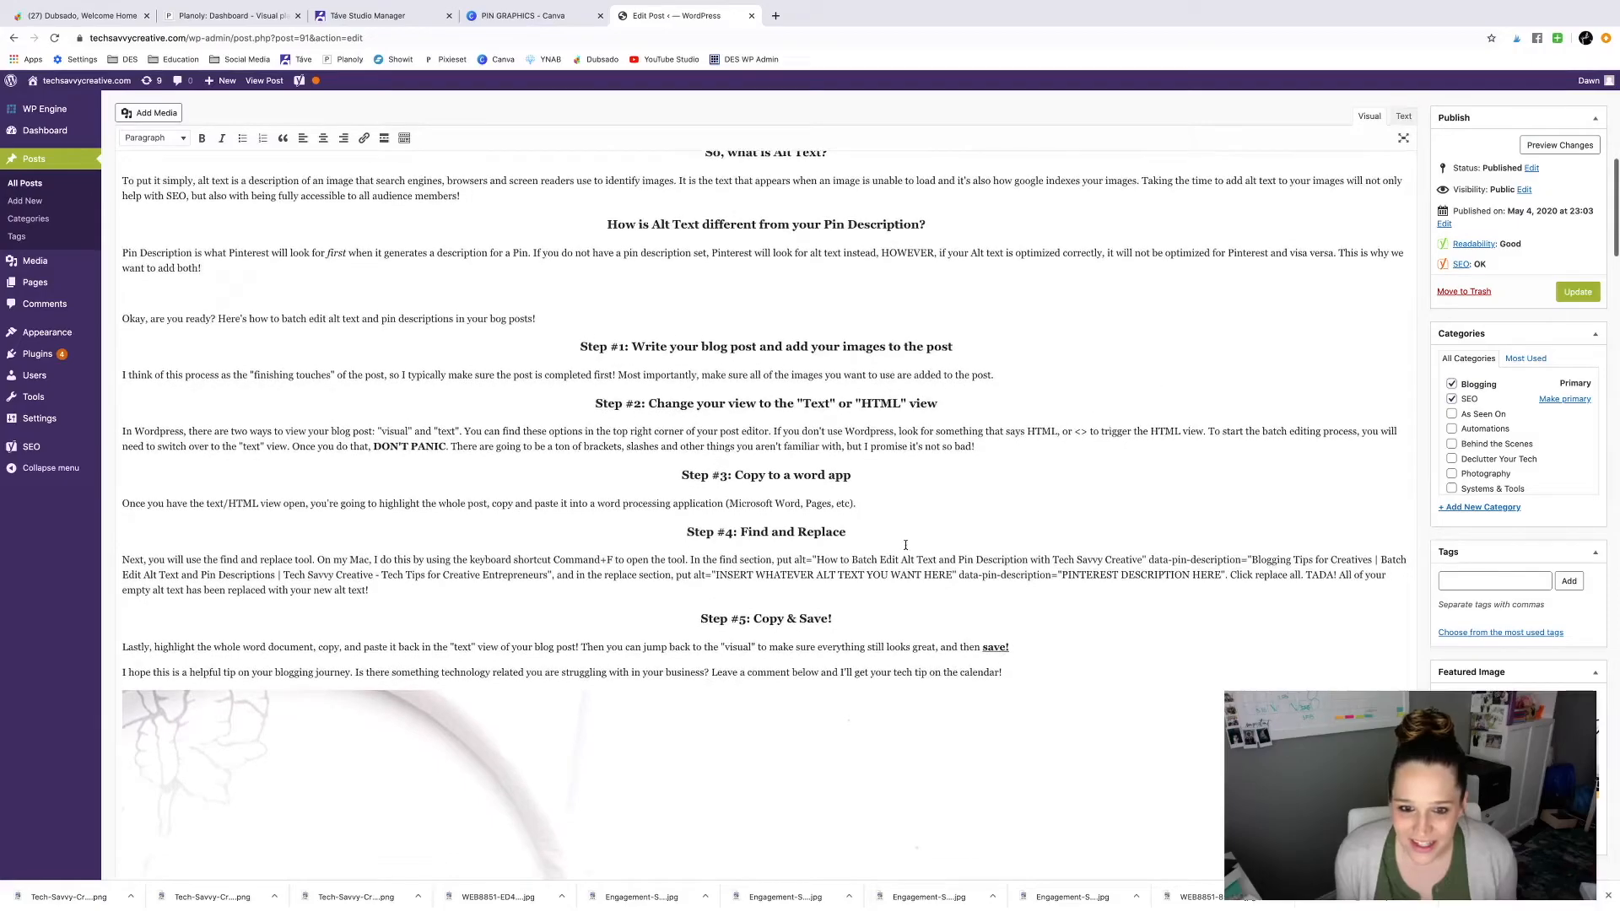
drag(816, 559, 533, 571)
click(816, 557)
drag(816, 558, 549, 575)
key(BackSpace)
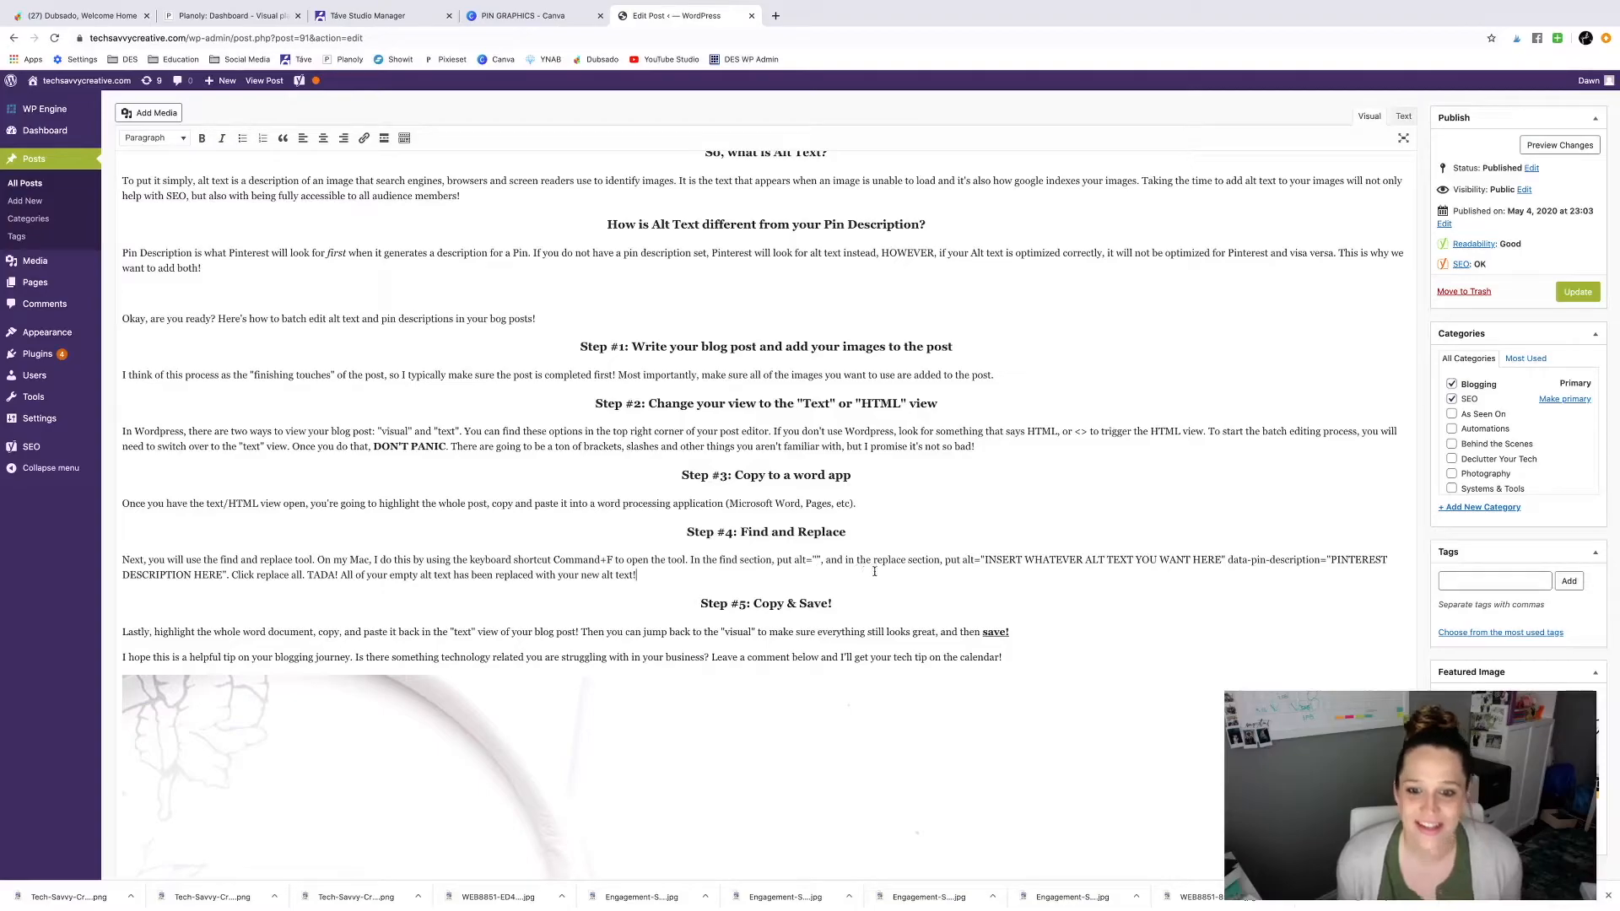
Step: Look over the post's images in the visual view and update the published post
scroll(864, 361, down, 8)
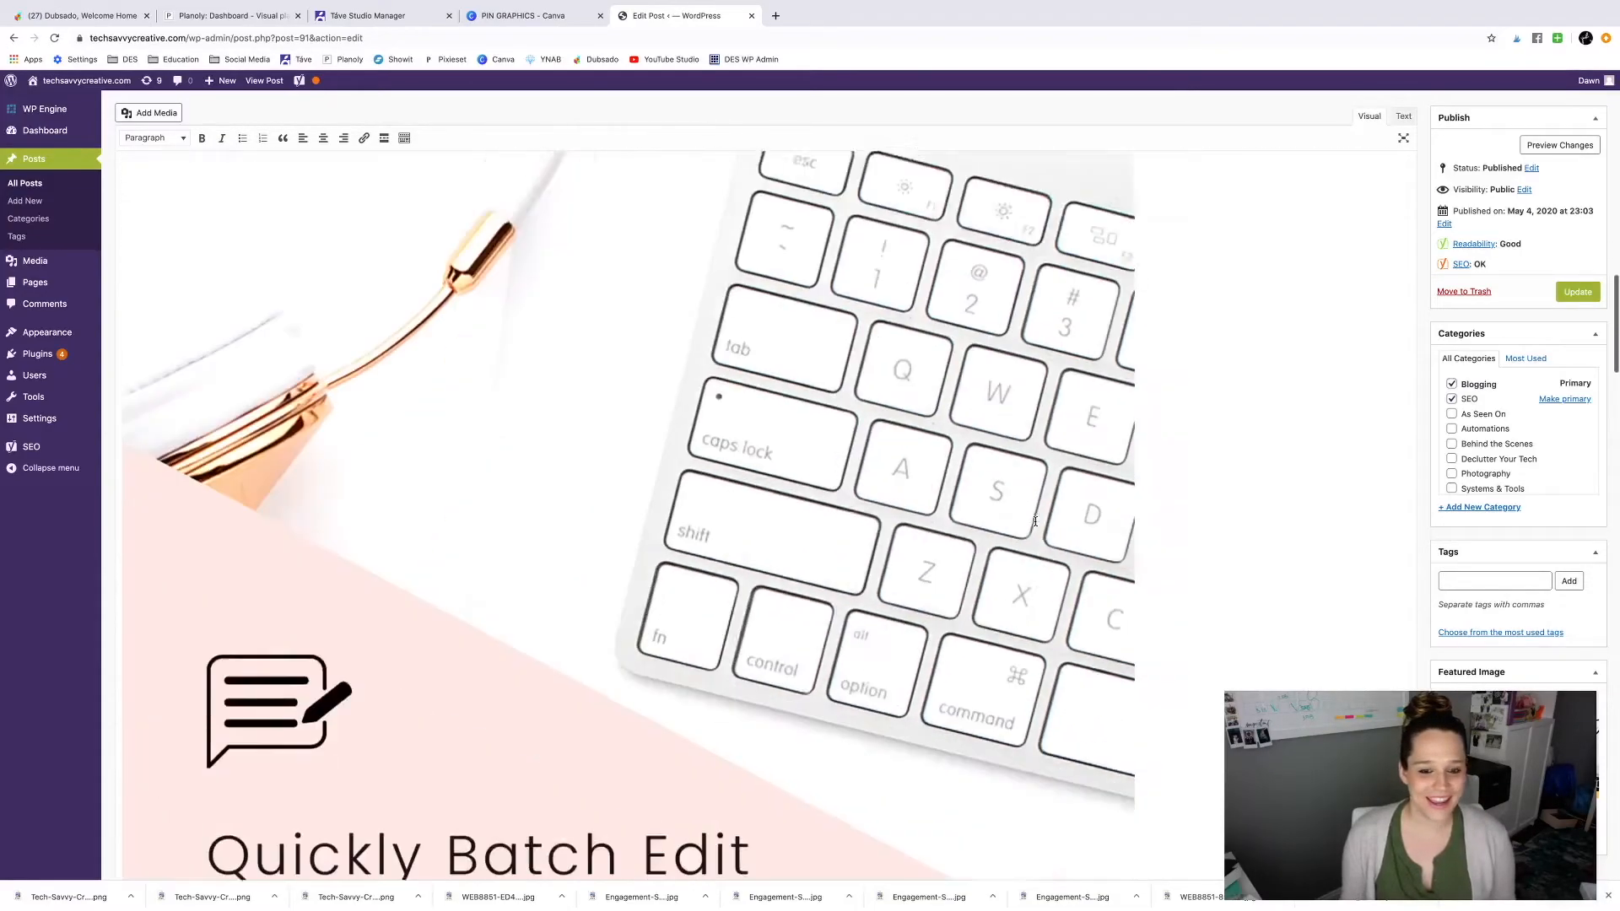
scroll(1035, 521, up, 12)
scroll(1036, 521, up, 5)
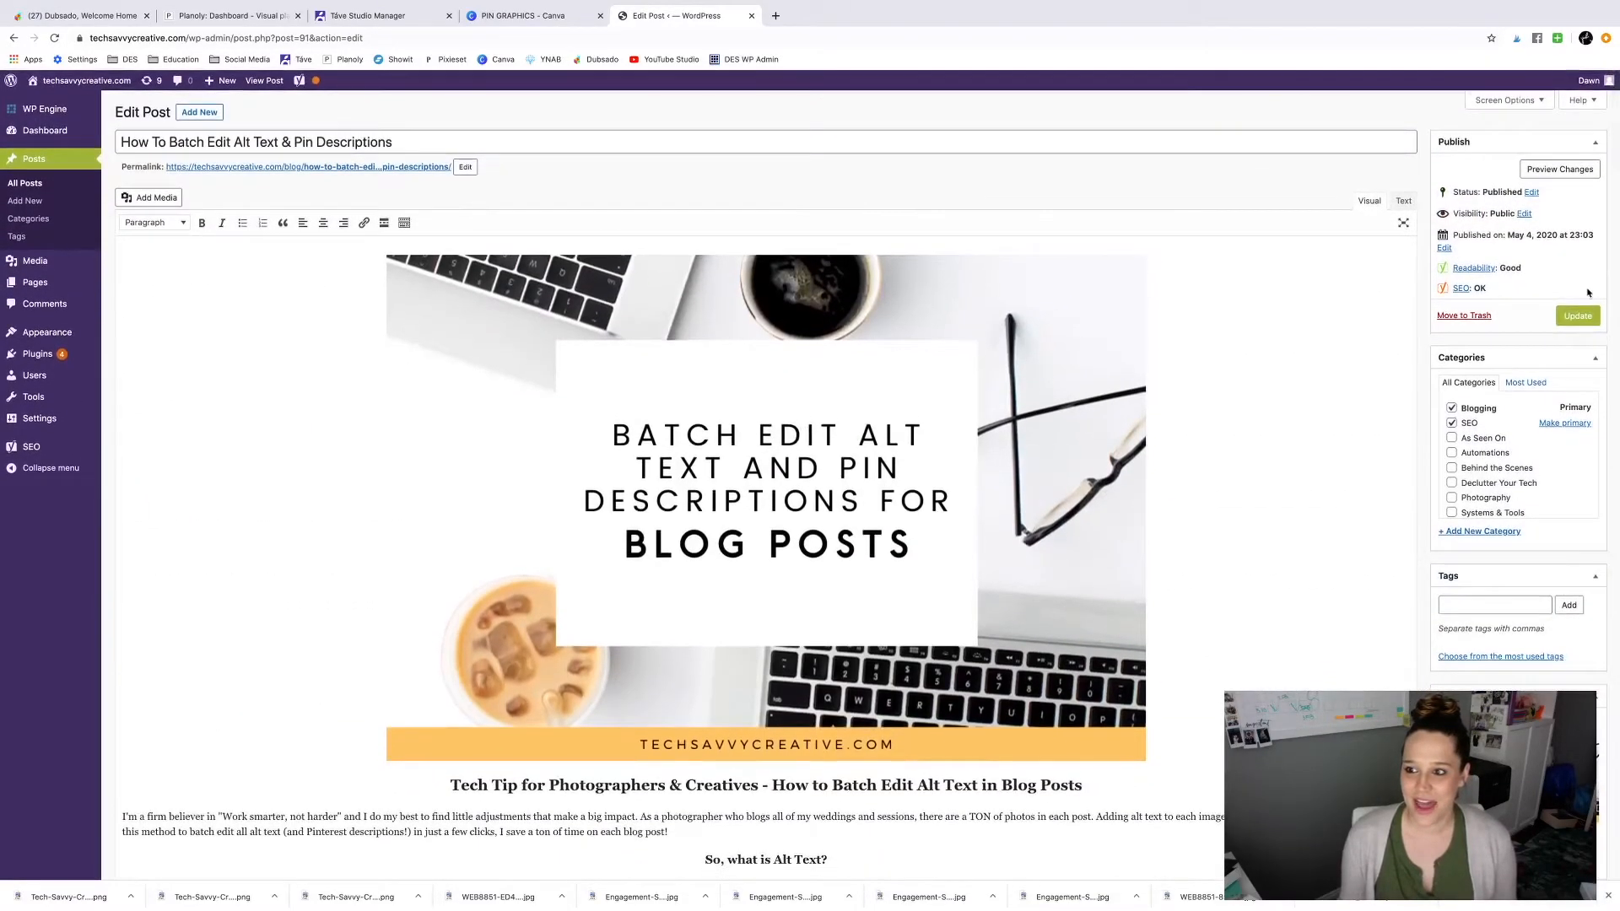
click(1577, 316)
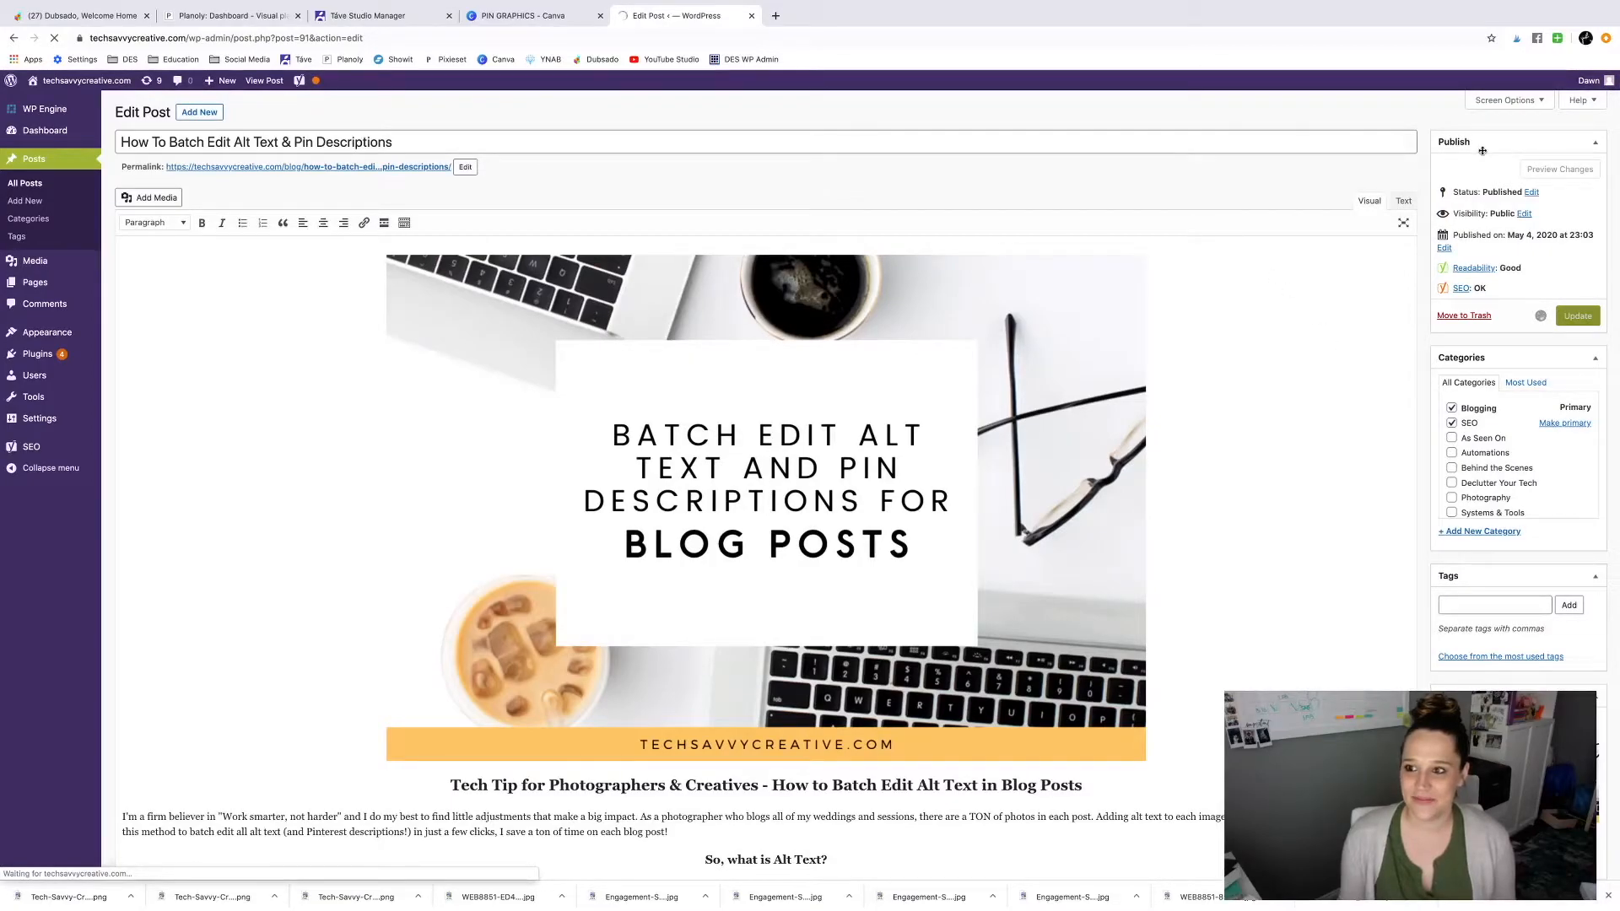
Step: Open the live version of the updated post and check its text and images
click(350, 205)
scroll(397, 338, down, 20)
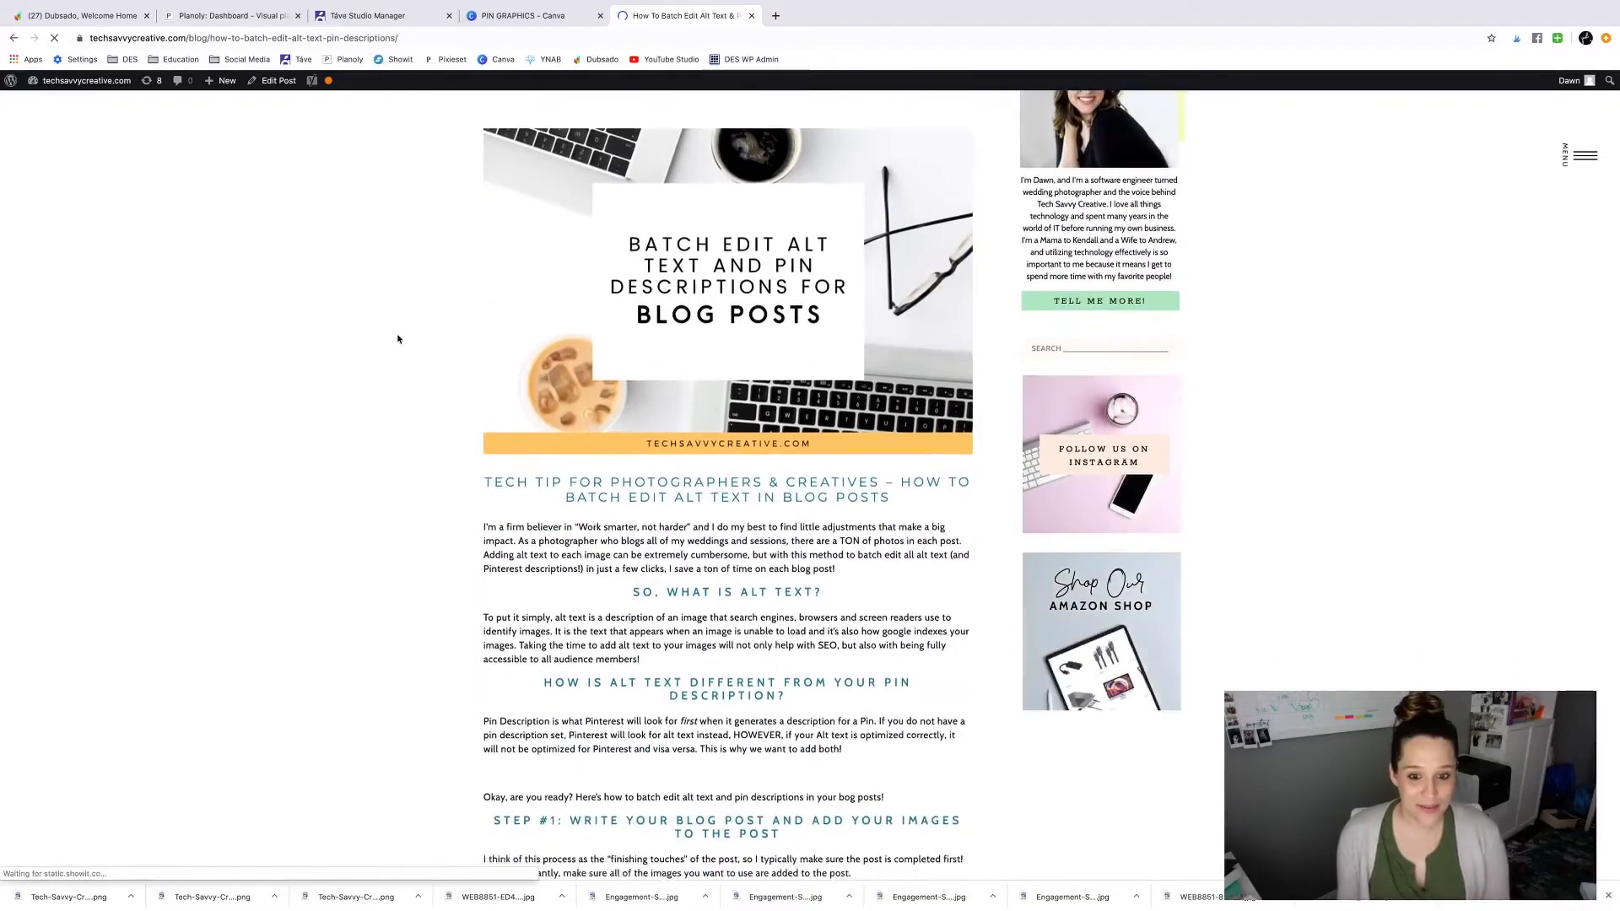
scroll(398, 339, down, 12)
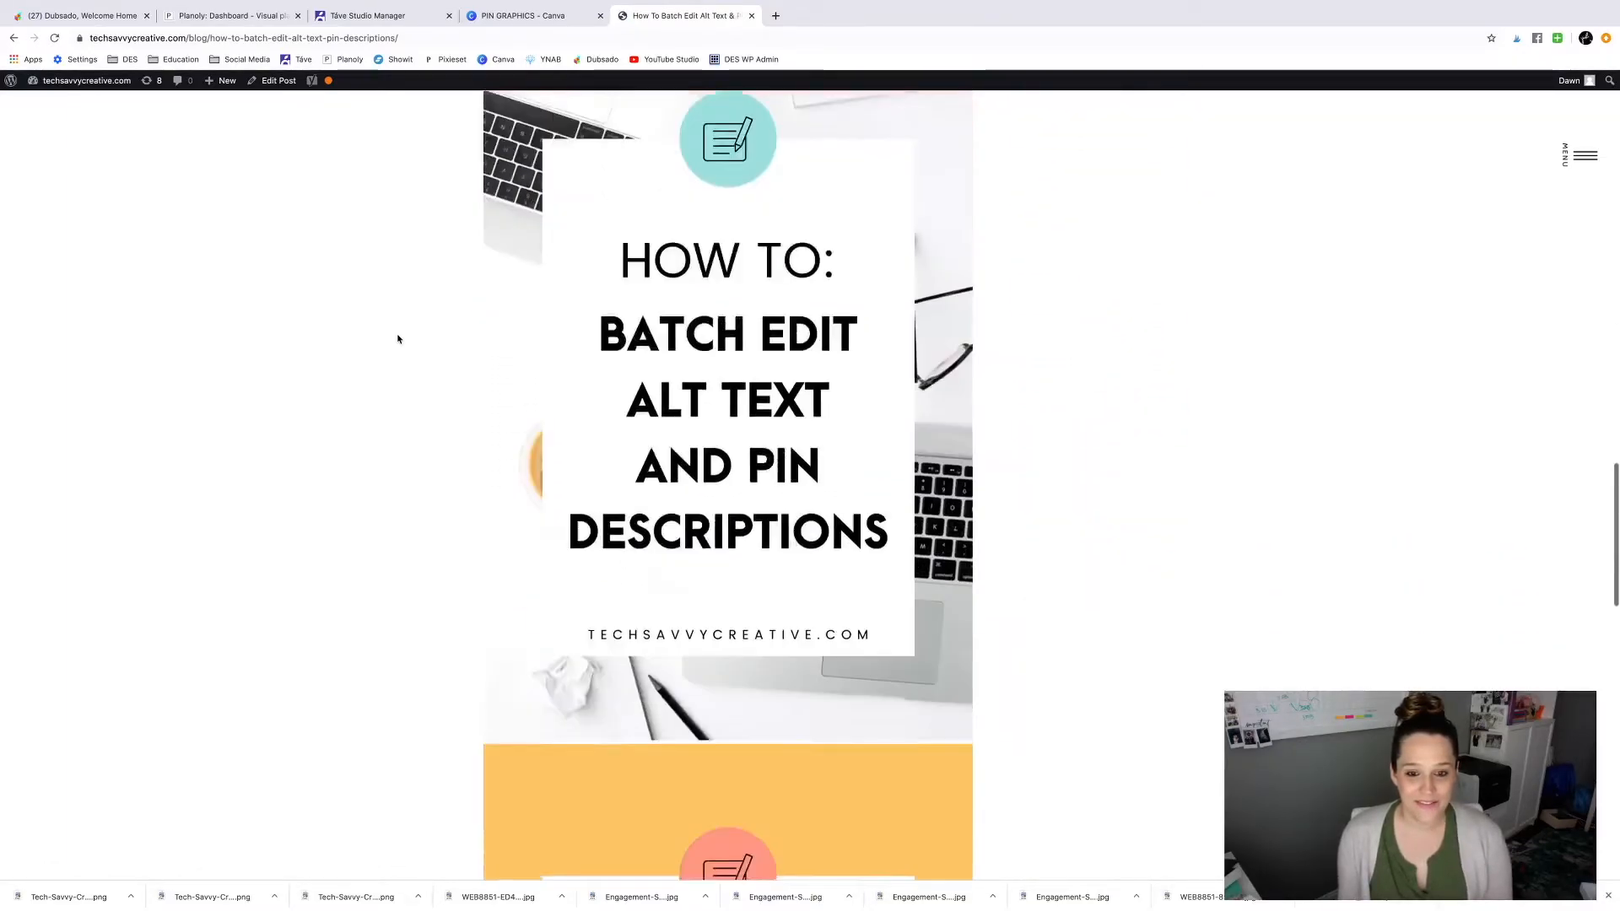
scroll(397, 339, up, 19)
scroll(395, 338, up, 20)
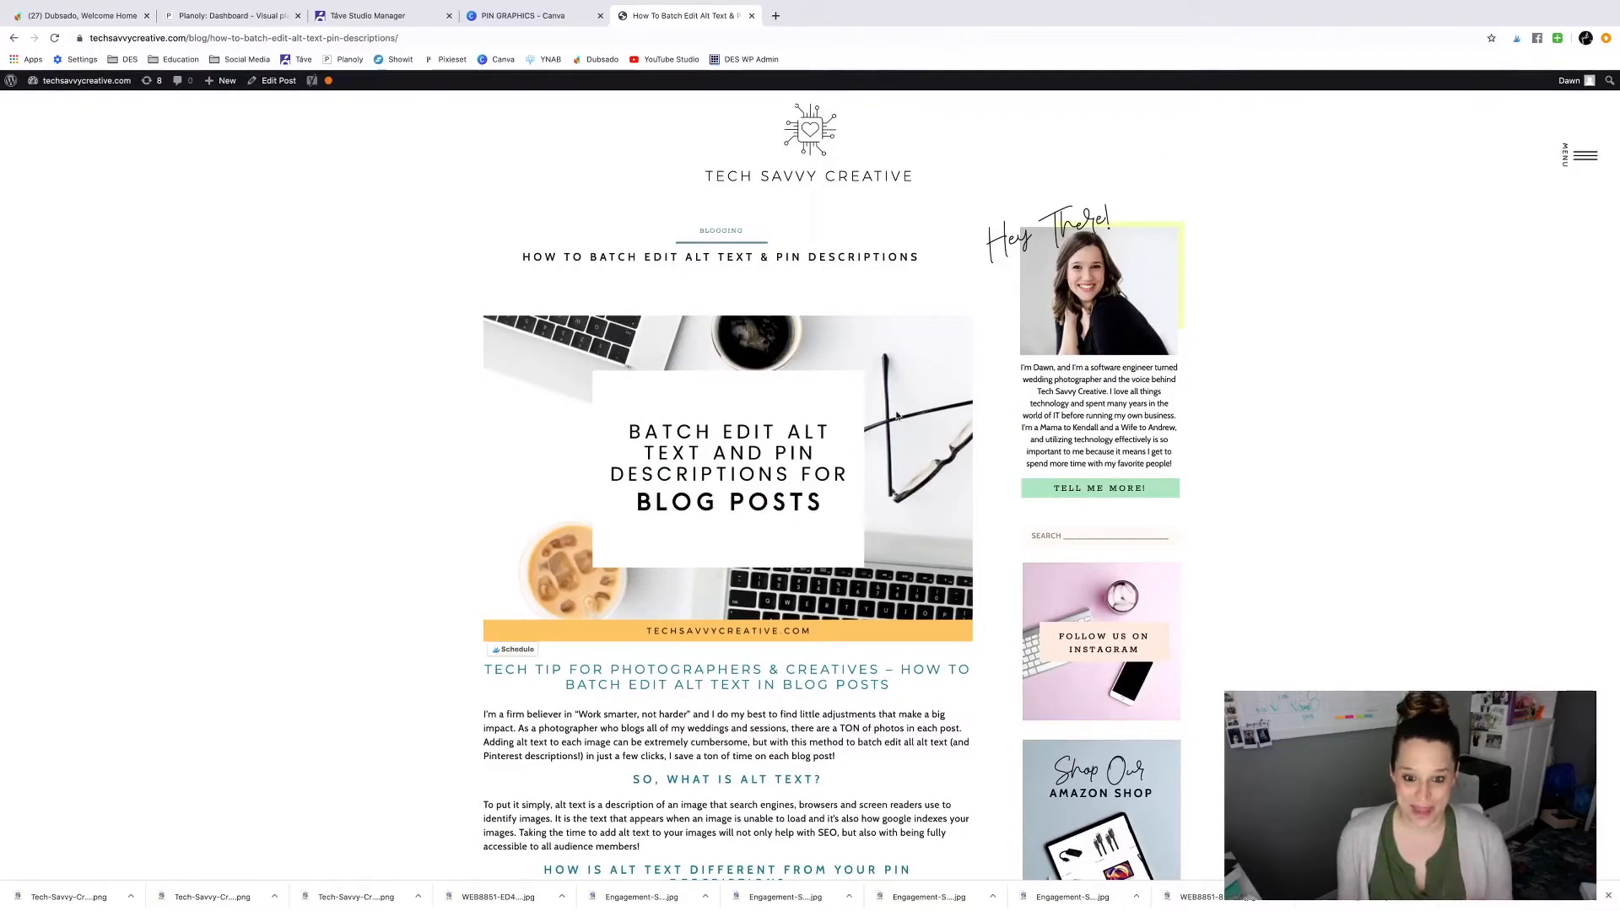
Step: Send the pink "Quickly Batch Edit Alt Text and Pin Descriptions" image to Tailwind for scheduling and check its pin description
scroll(430, 636, down, 4)
scroll(503, 400, up, 2)
scroll(503, 399, down, 6)
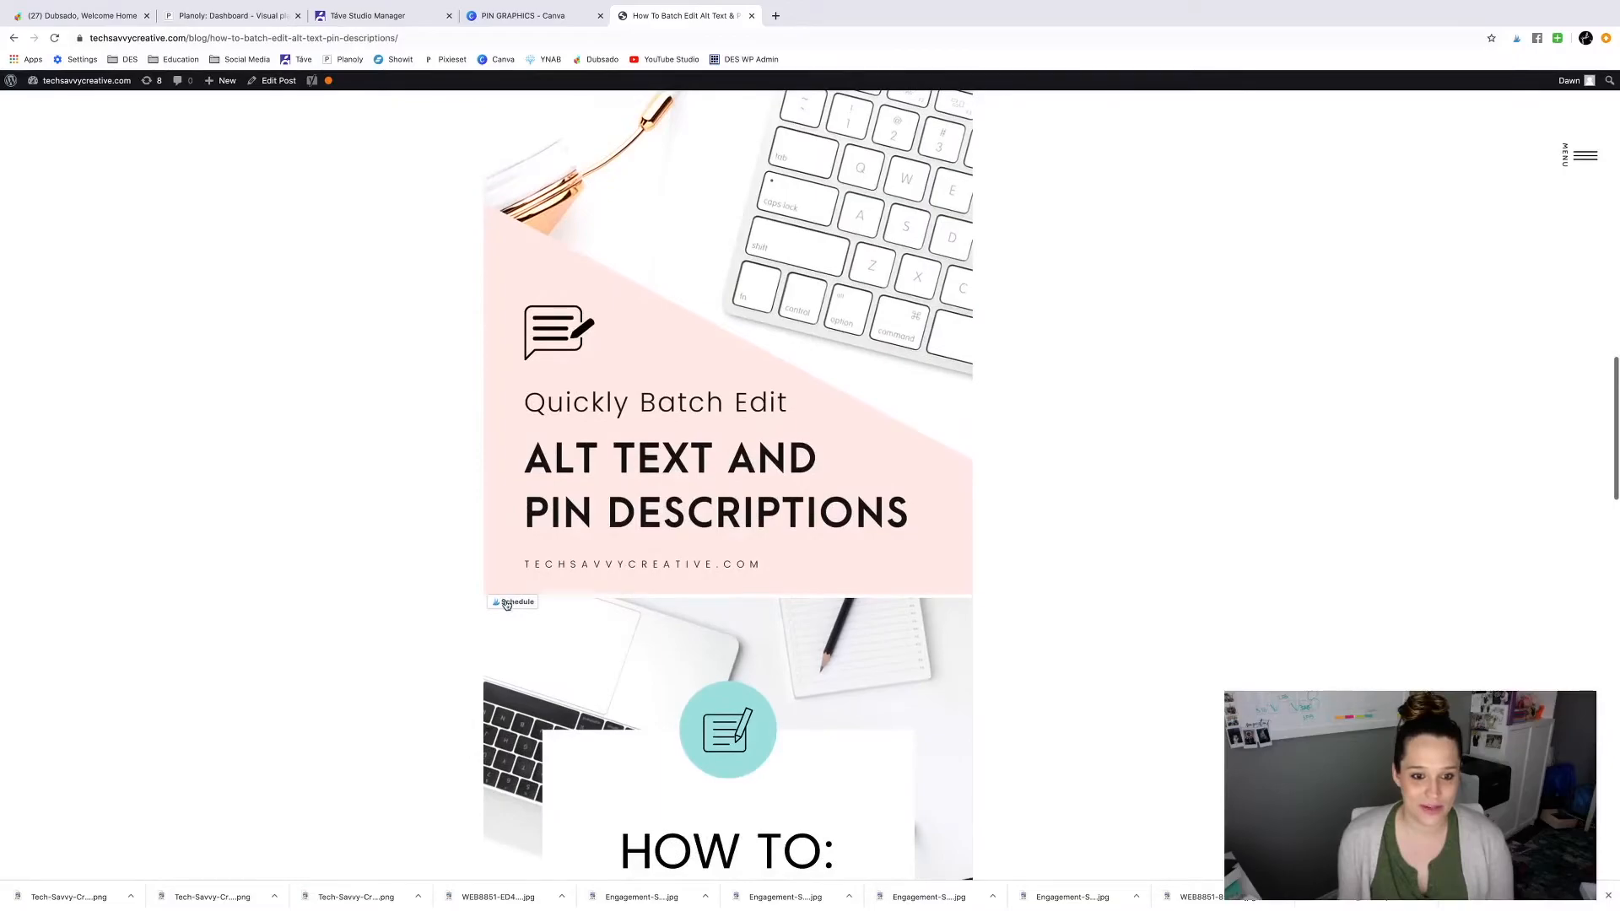
click(498, 595)
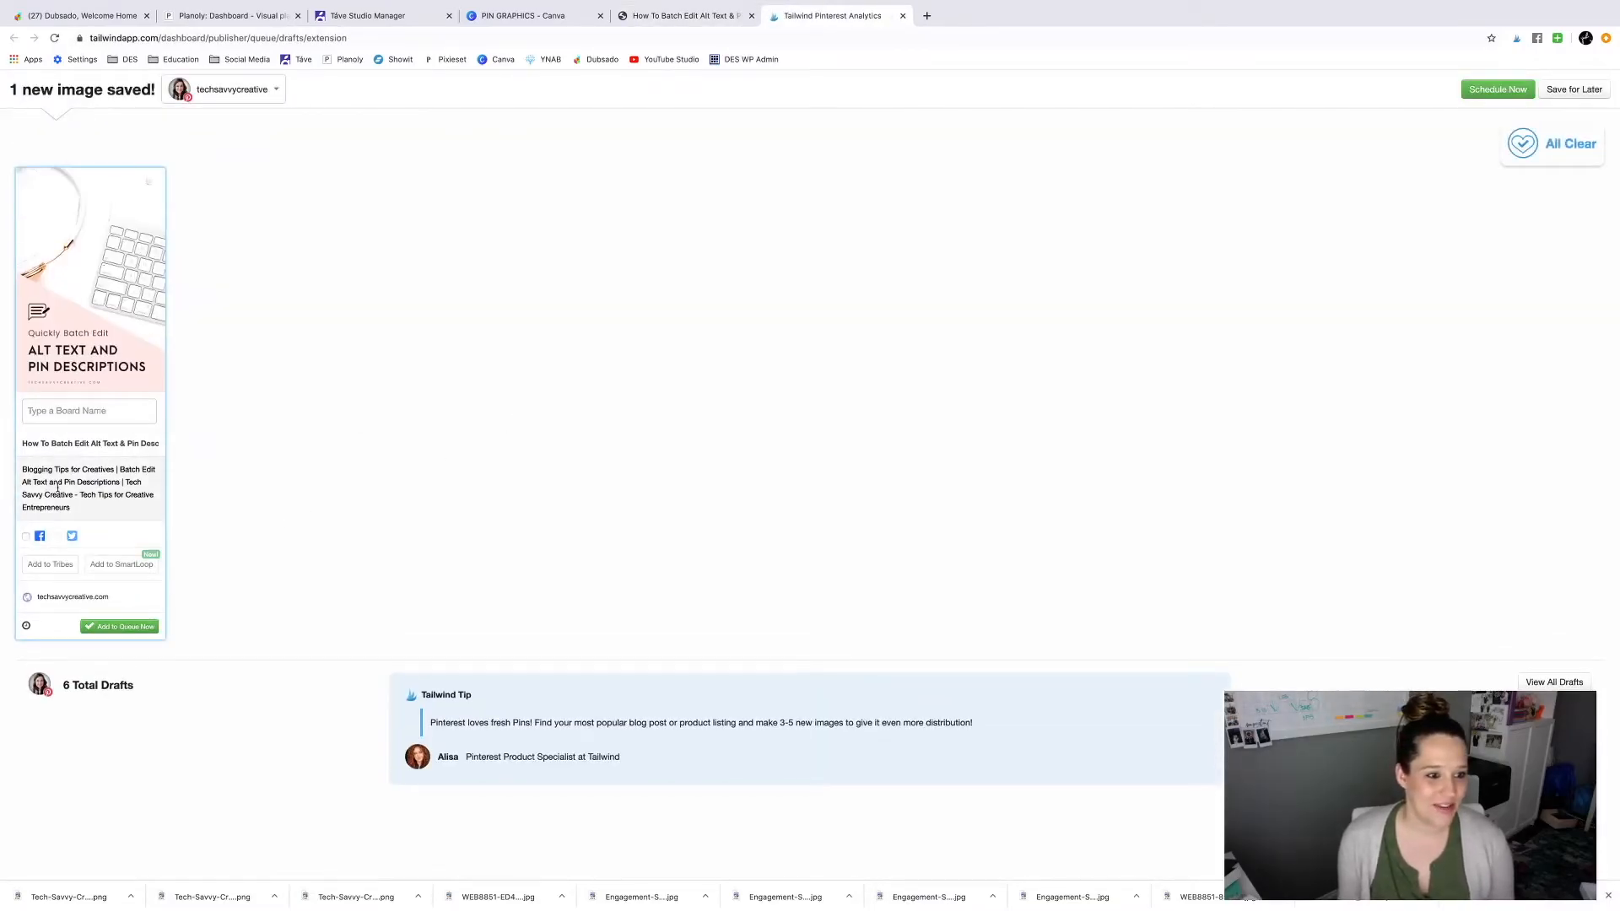
drag(81, 506, 21, 469)
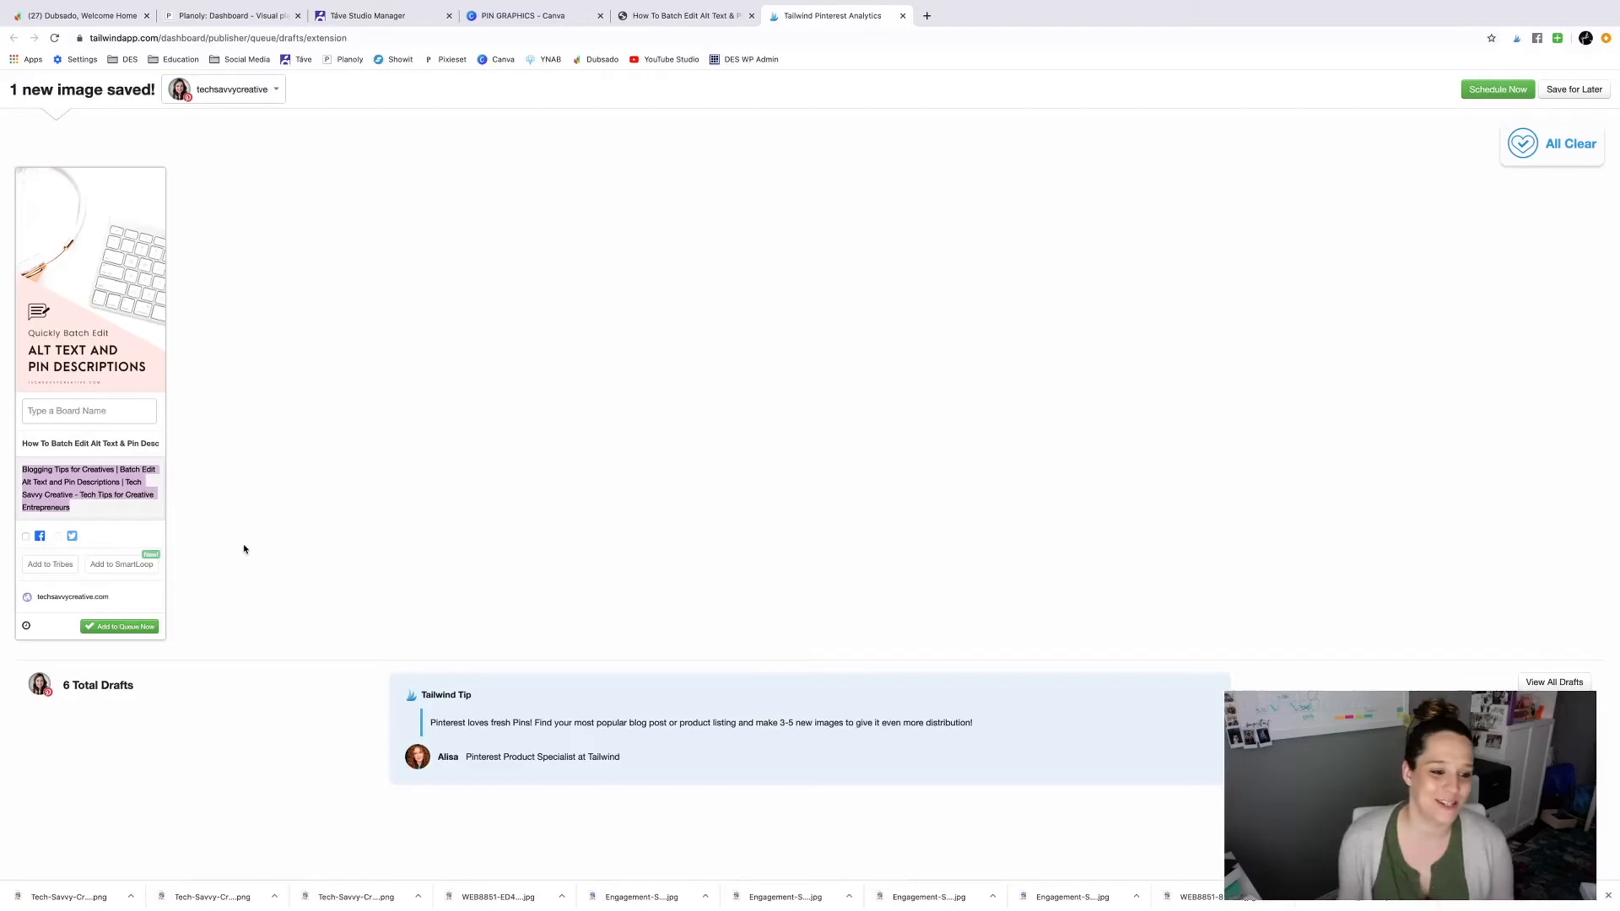
Step: Return to the live blog post and look over its written steps and header image
click(694, 16)
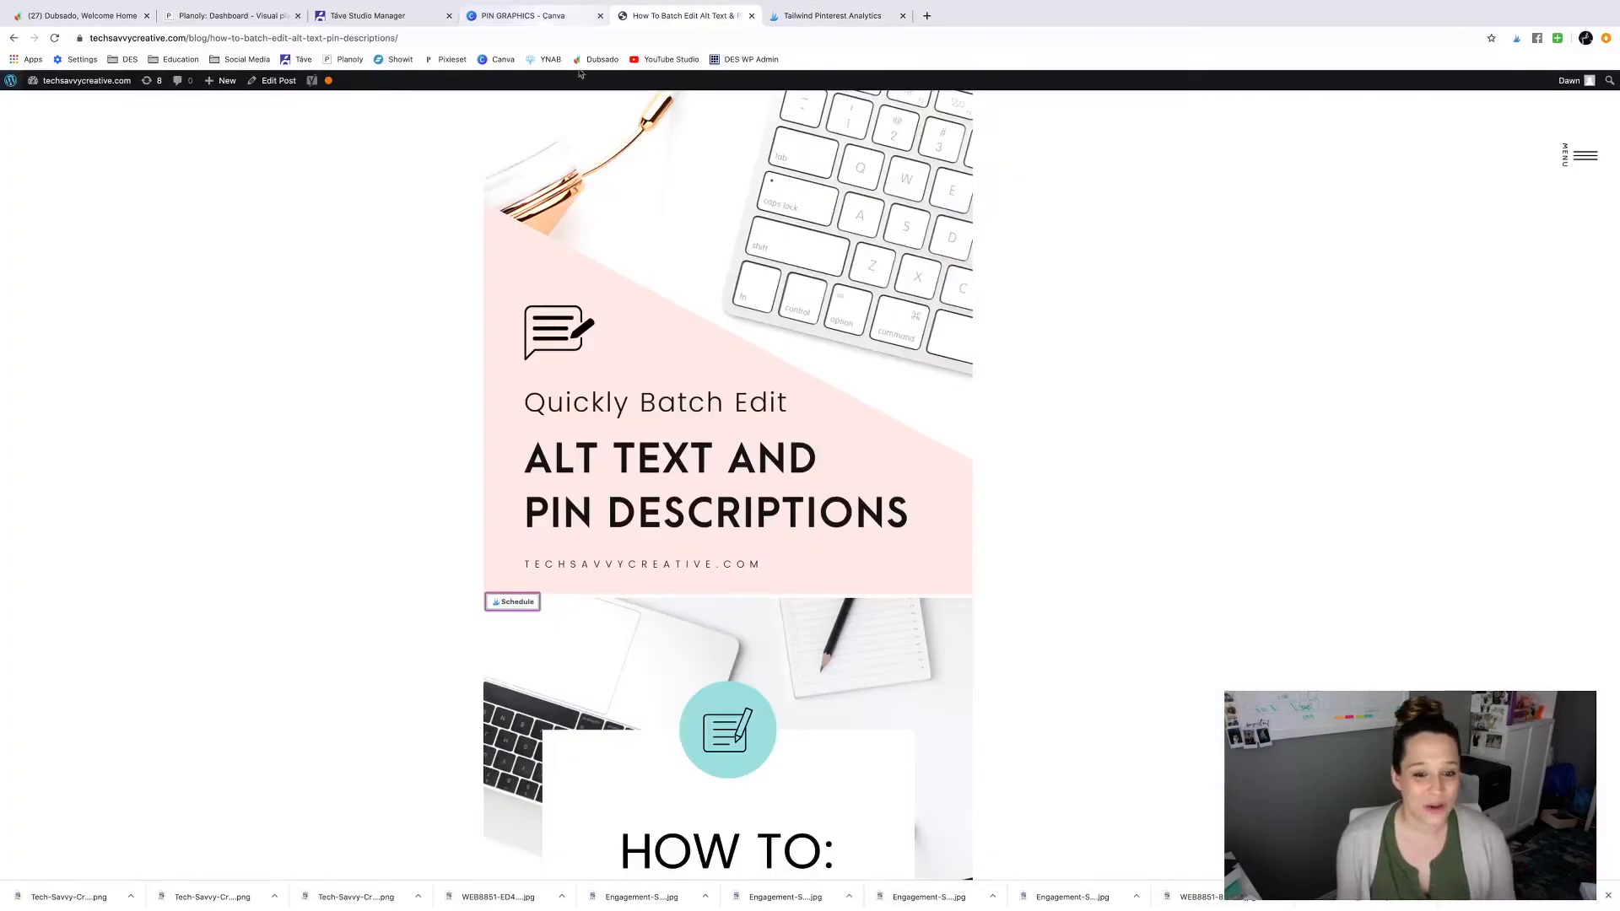
scroll(761, 207, down, 15)
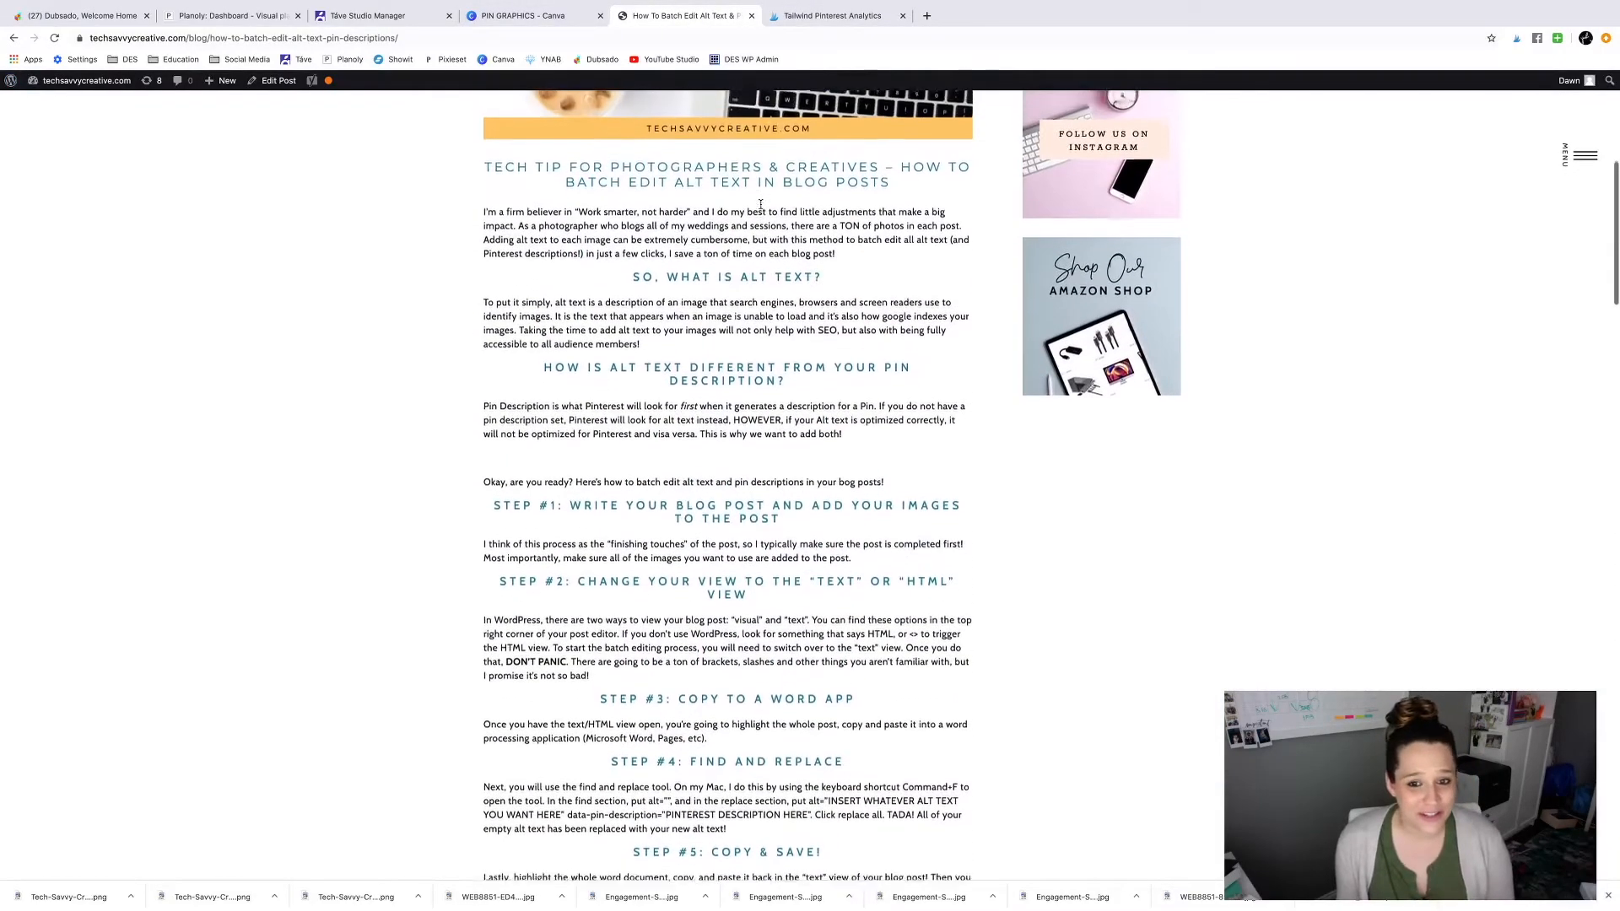
scroll(761, 204, up, 6)
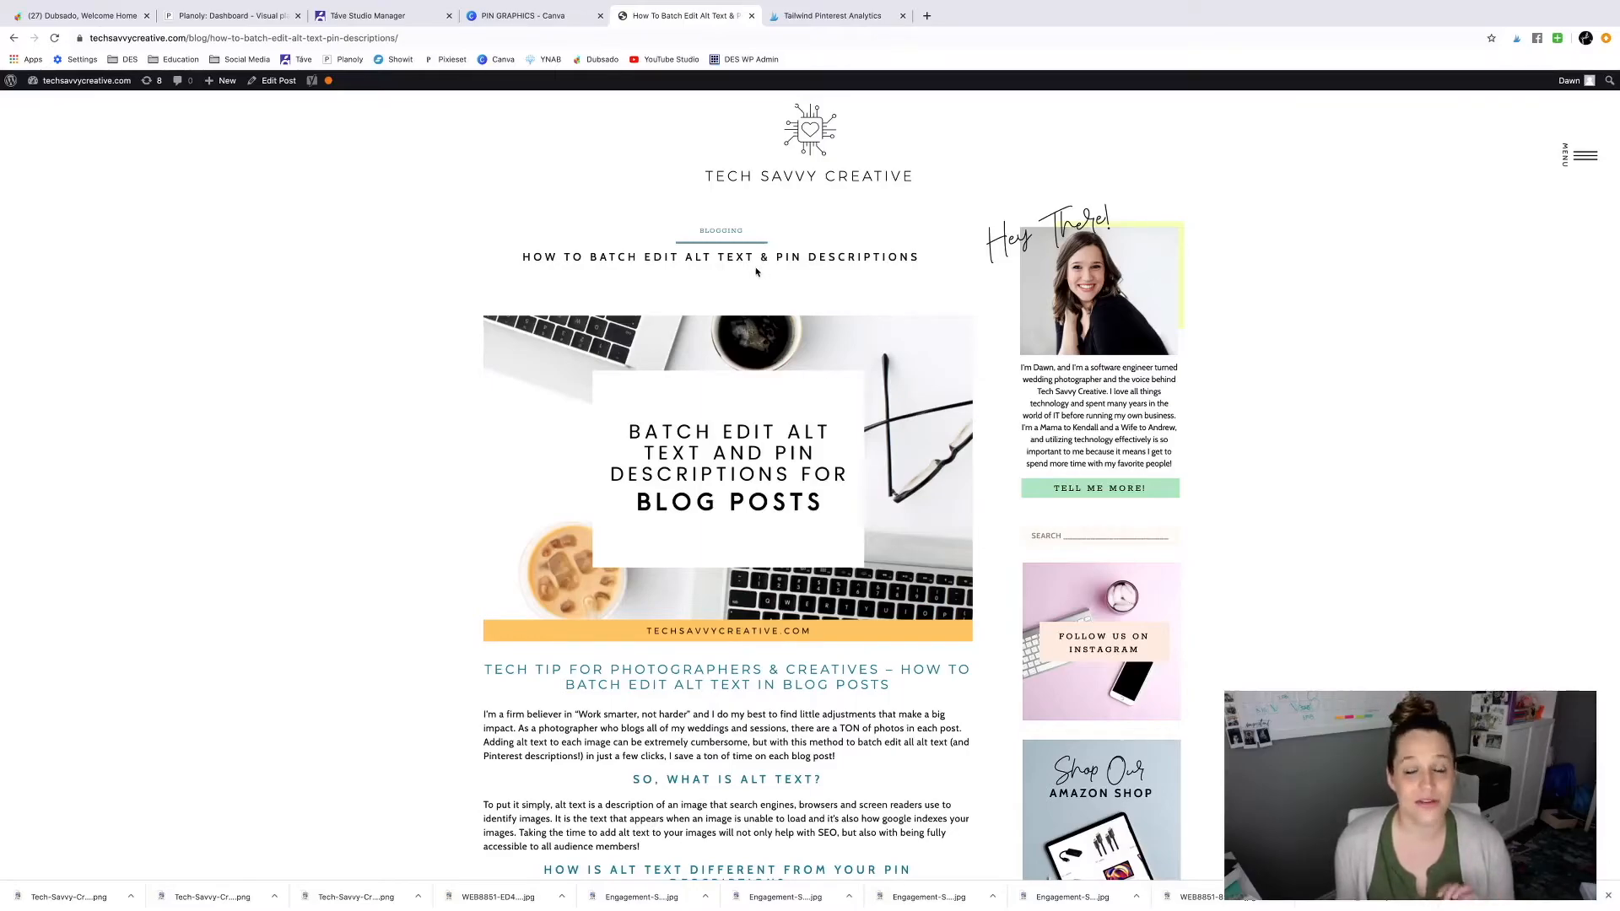
scroll(757, 279, down, 2)
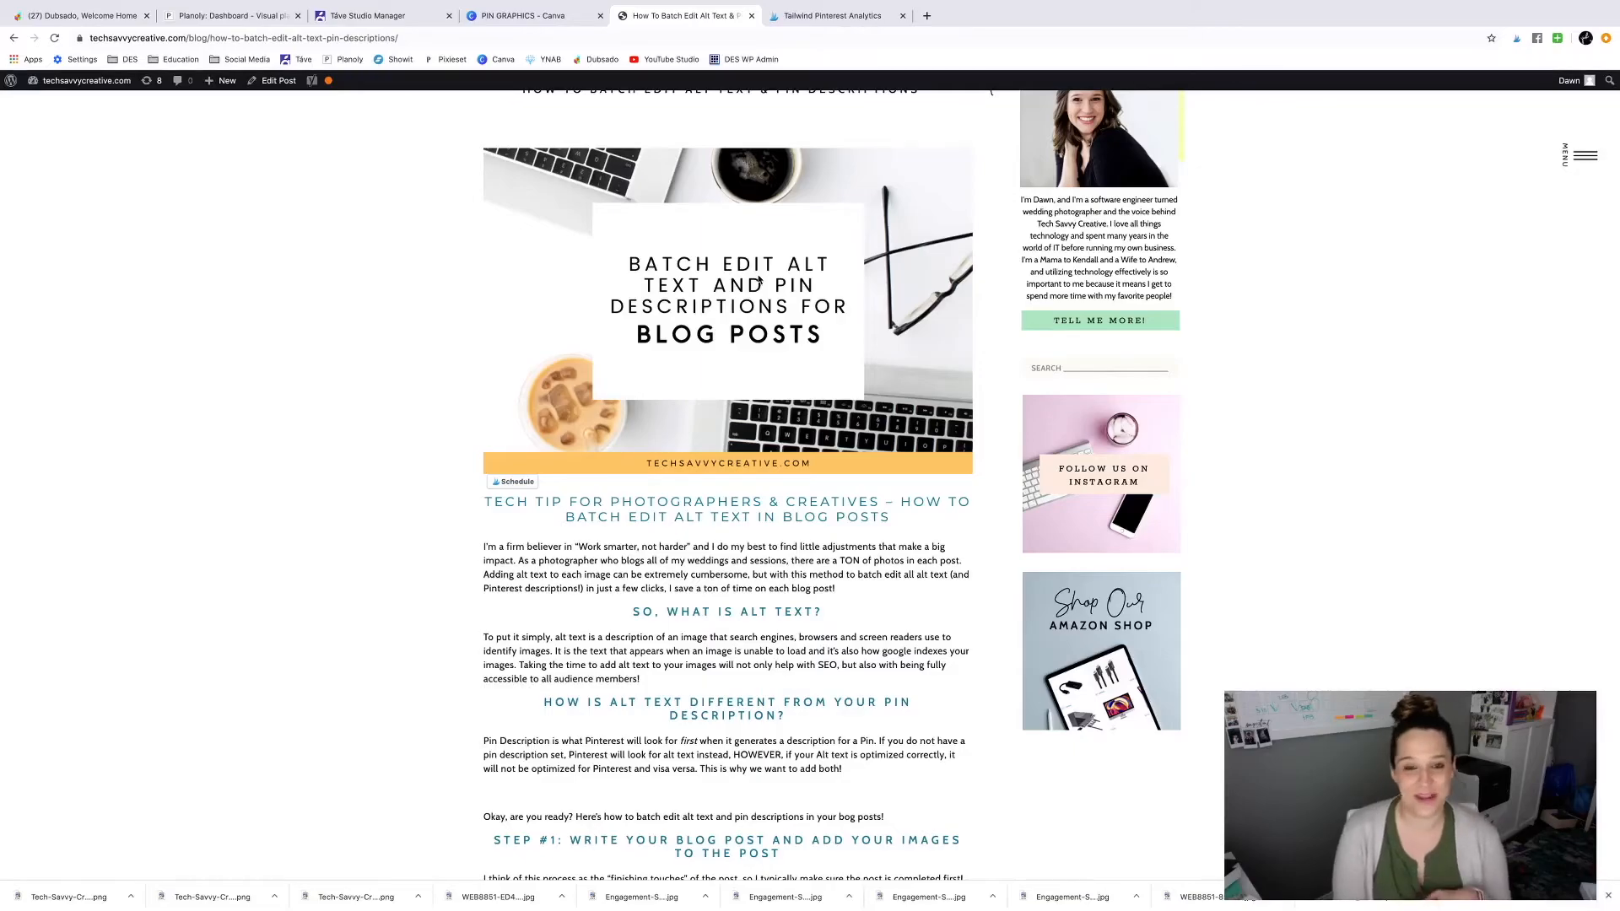
Step: Switch to Pages, close the Untitled 3 document by deleting it unsaved, and close the Find & Replace window
key(super+Tab)
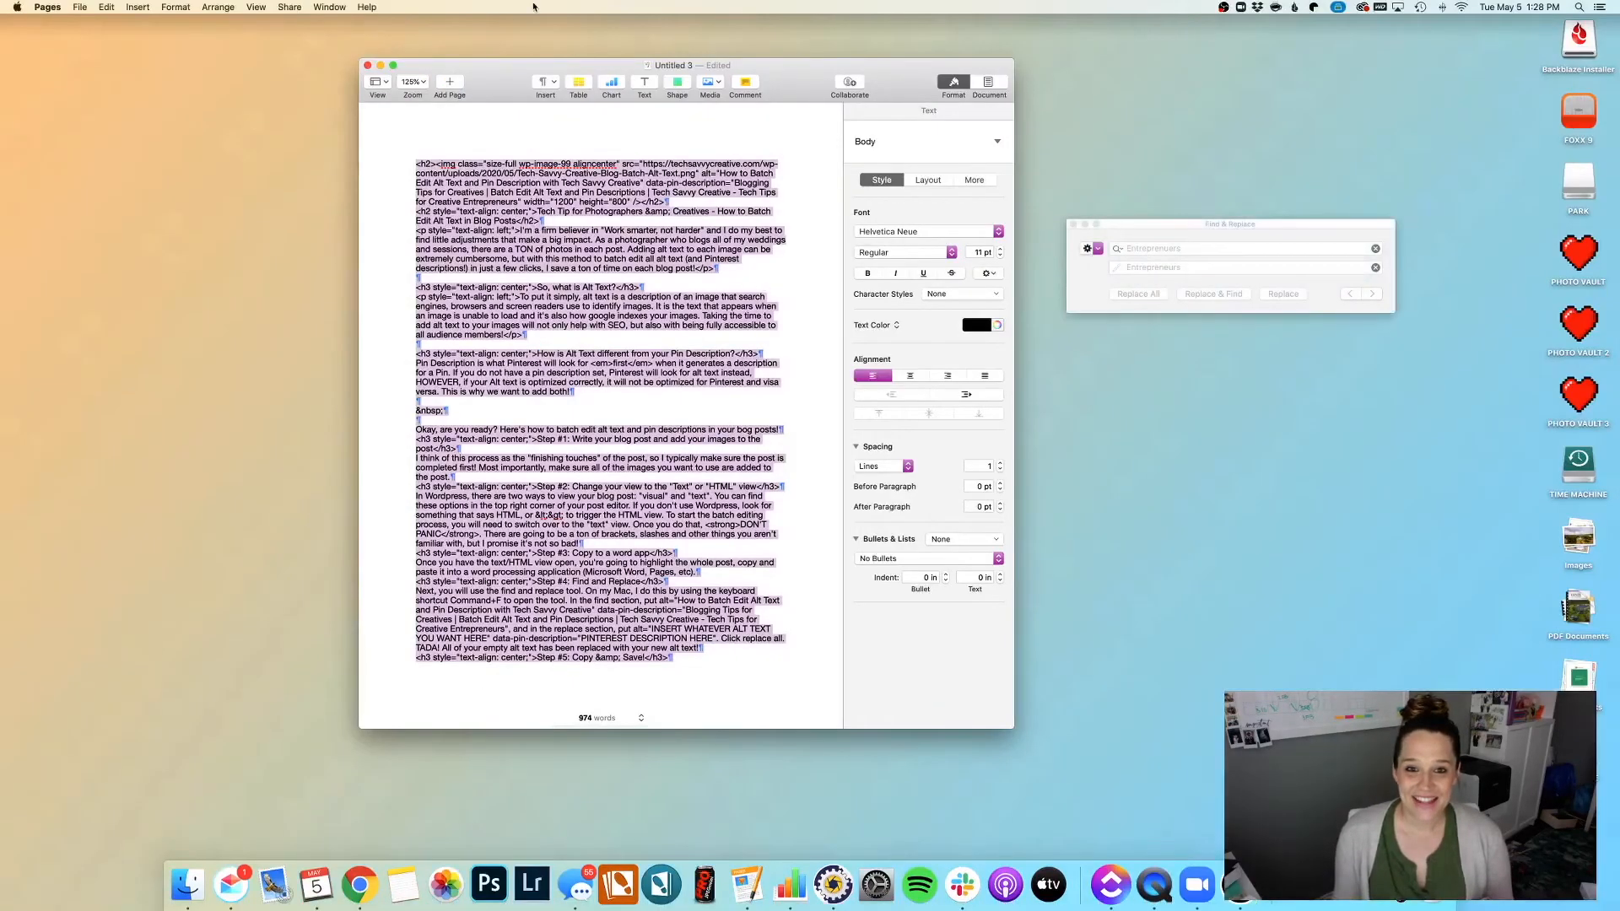
click(367, 65)
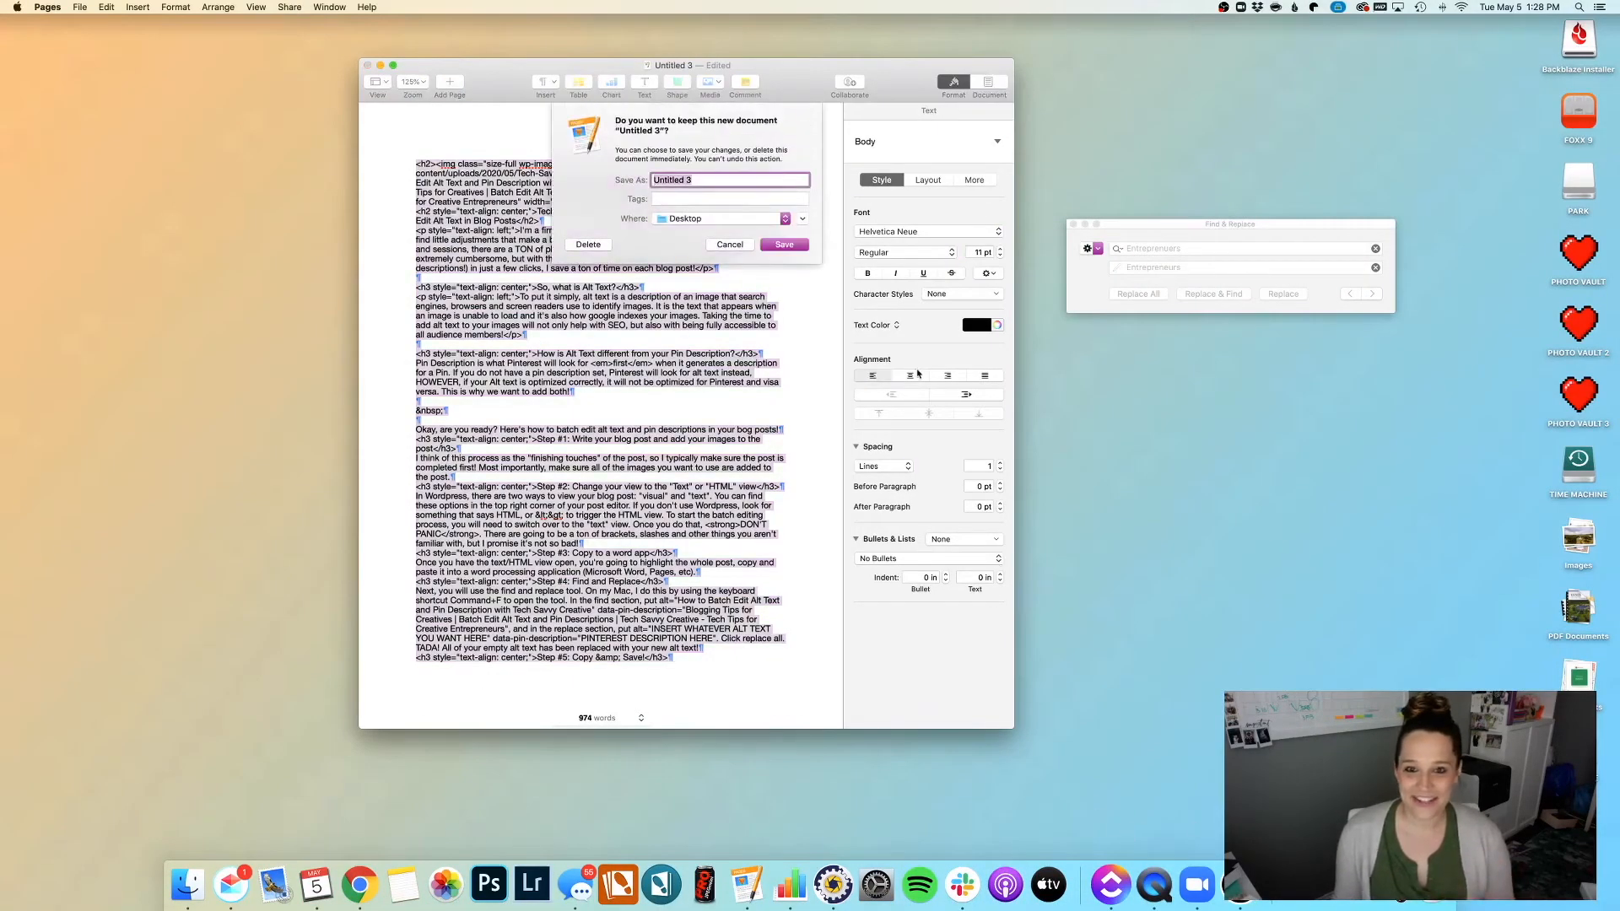
click(573, 244)
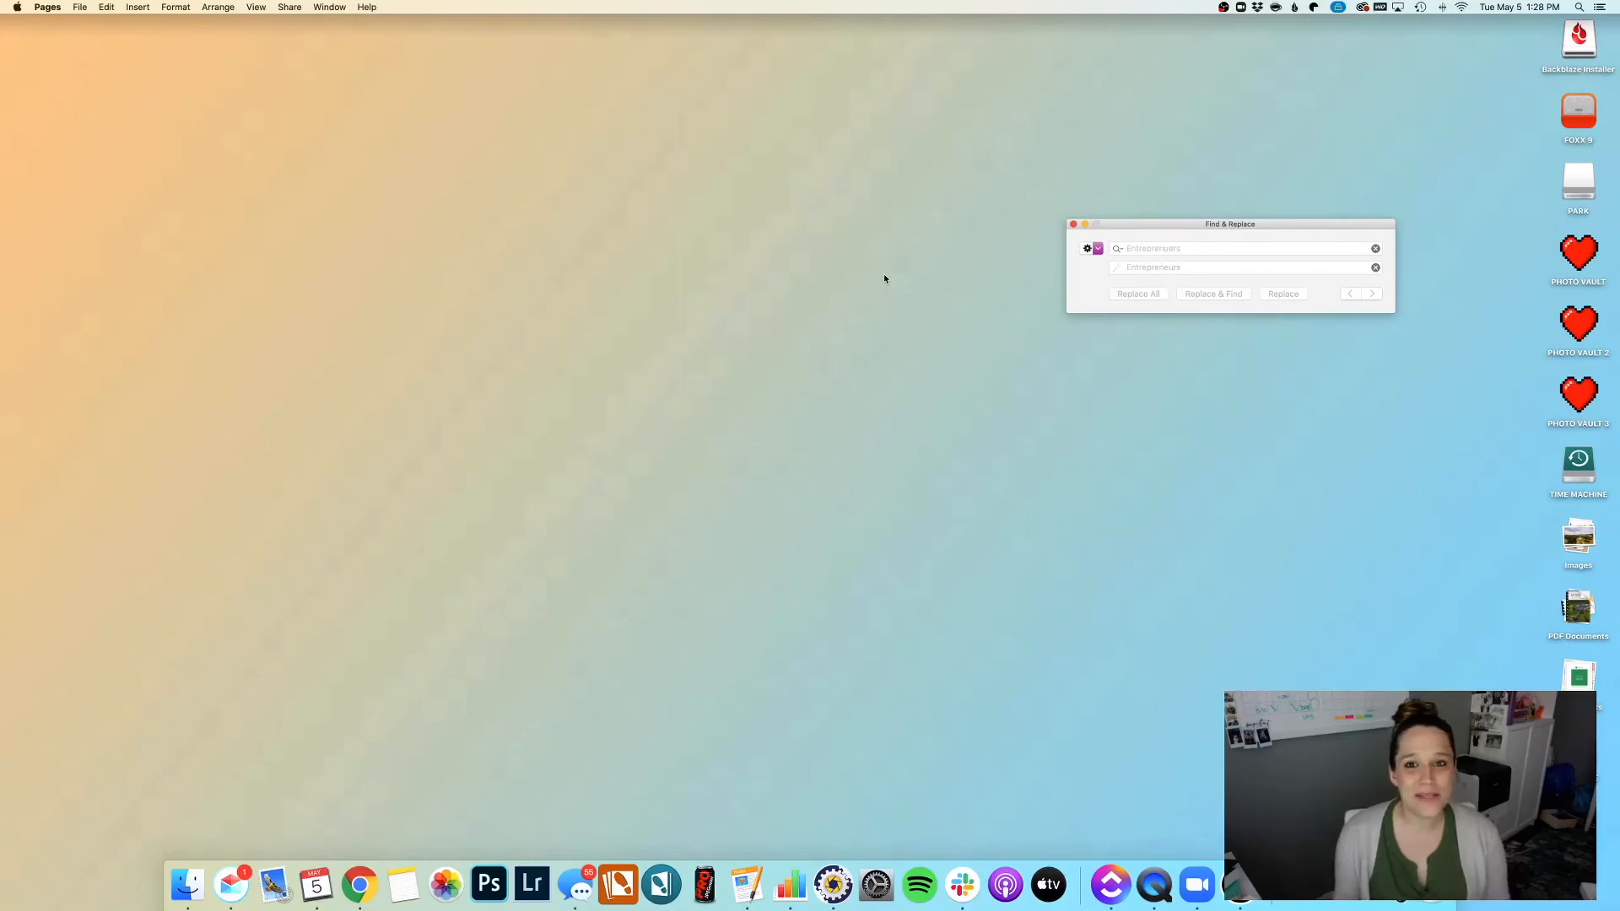
click(1073, 225)
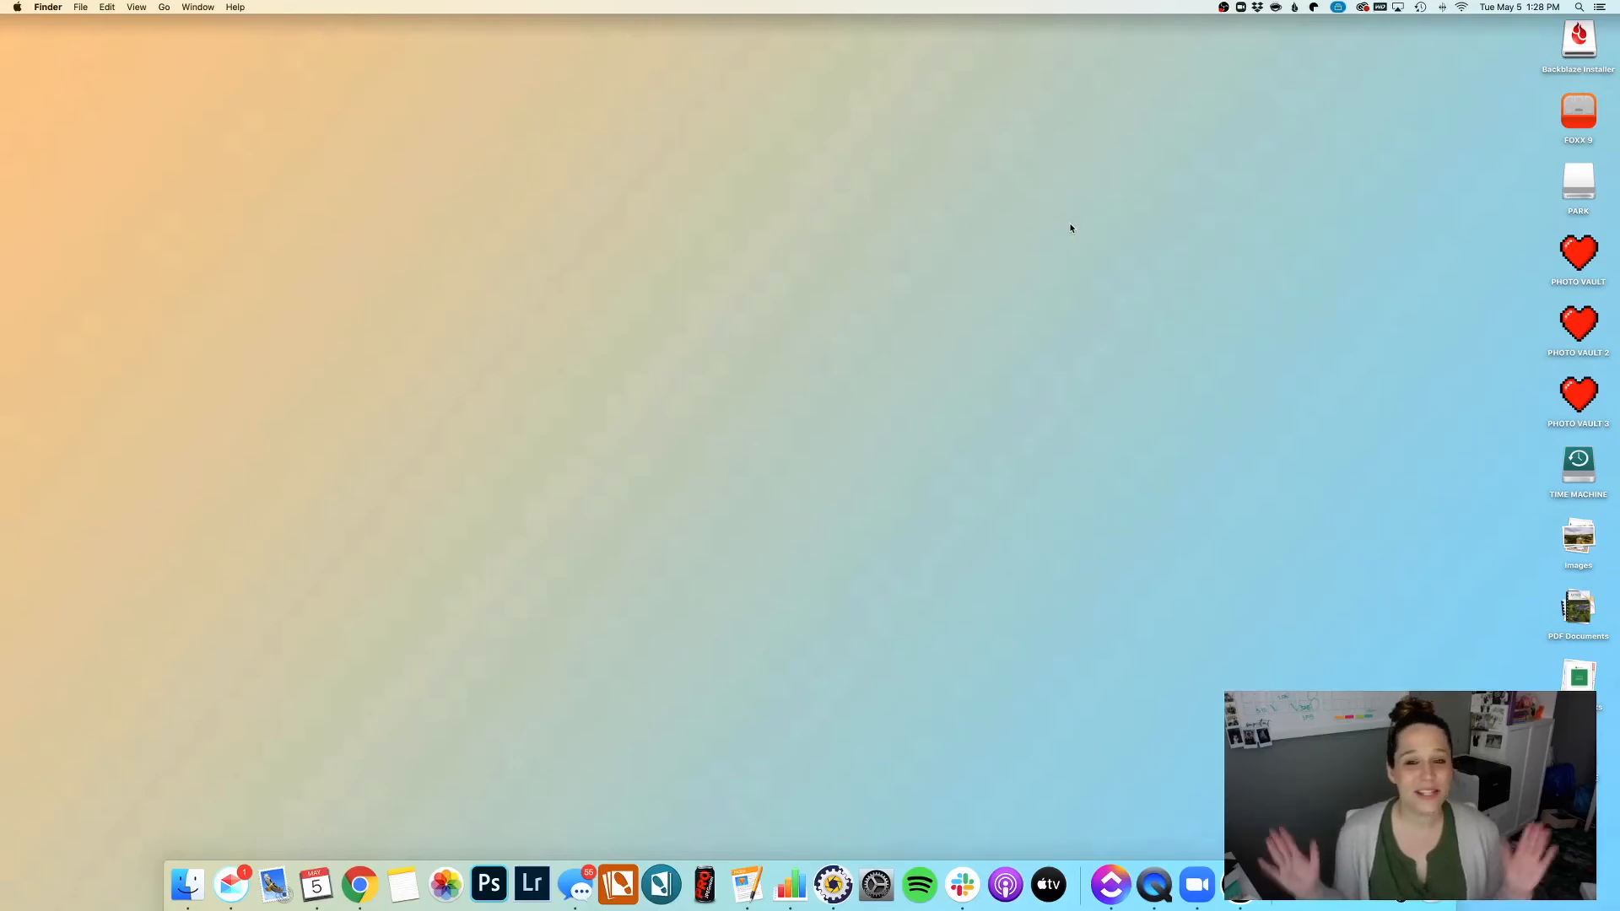